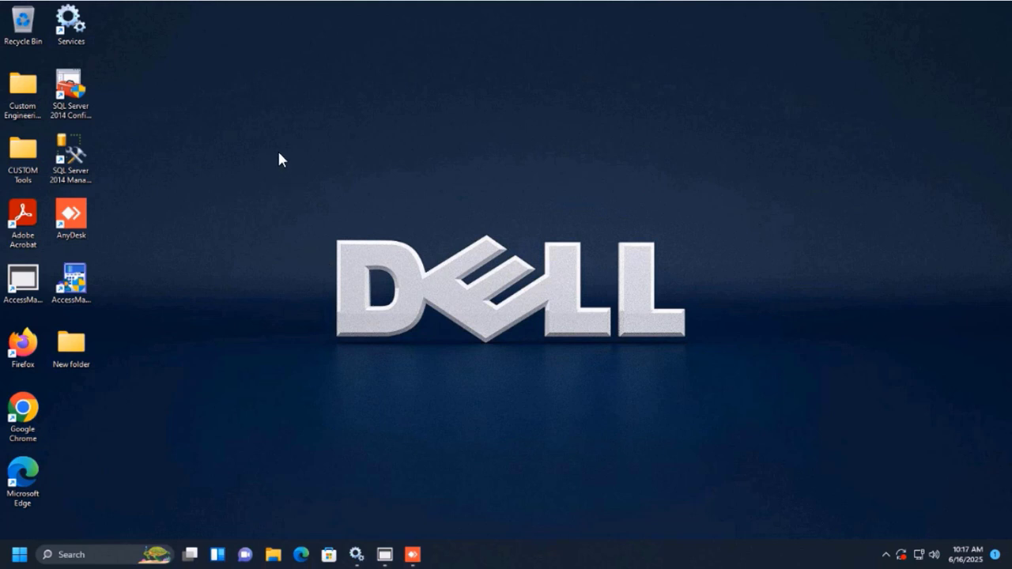
pyautogui.rightClick(281, 149)
pyautogui.click(390, 204)
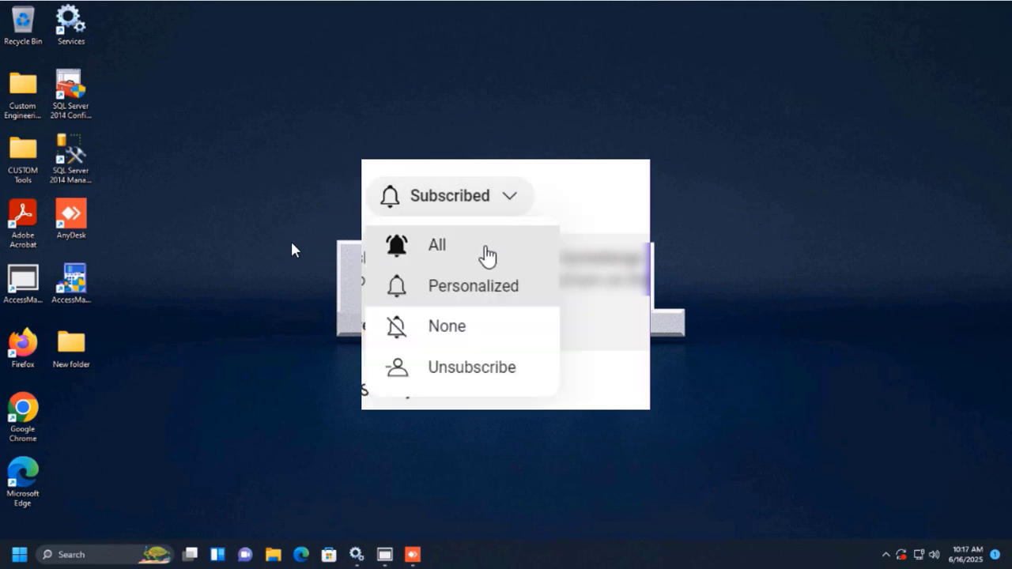
# - Search Windows for "snipping" and open the Snipping Tool
pyautogui.click(75, 554)
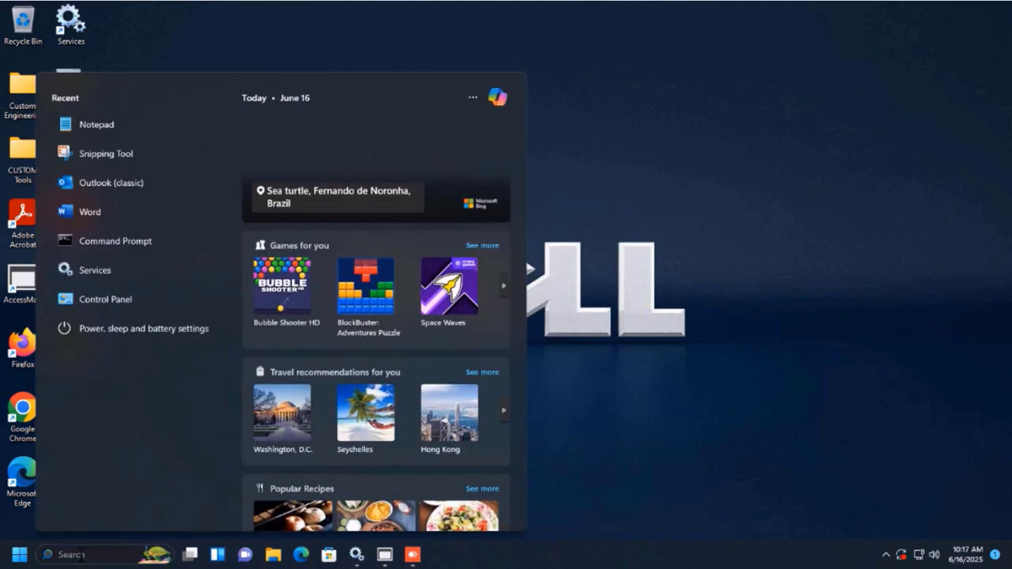
pyautogui.write('sni')
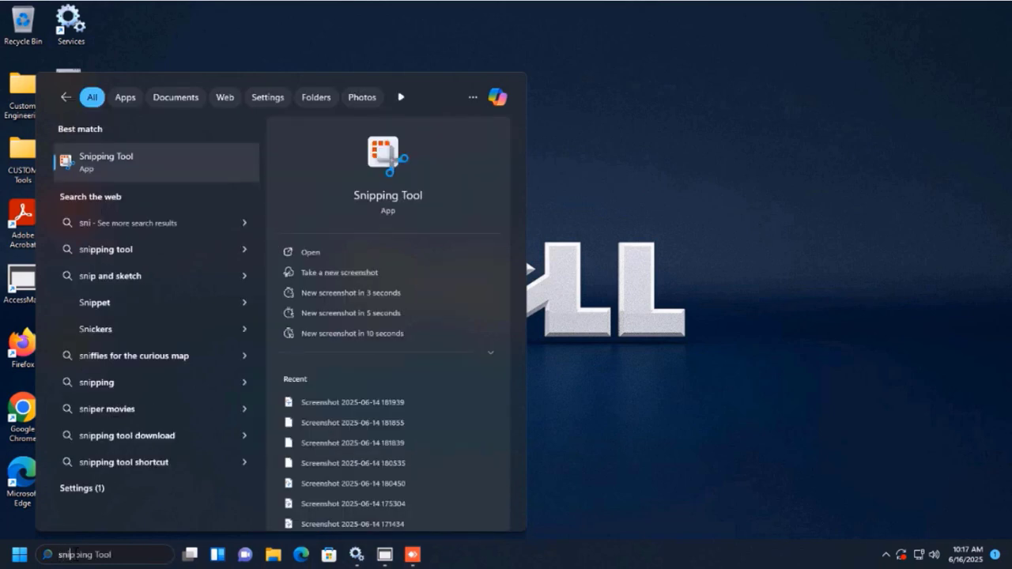
pyautogui.write('pping')
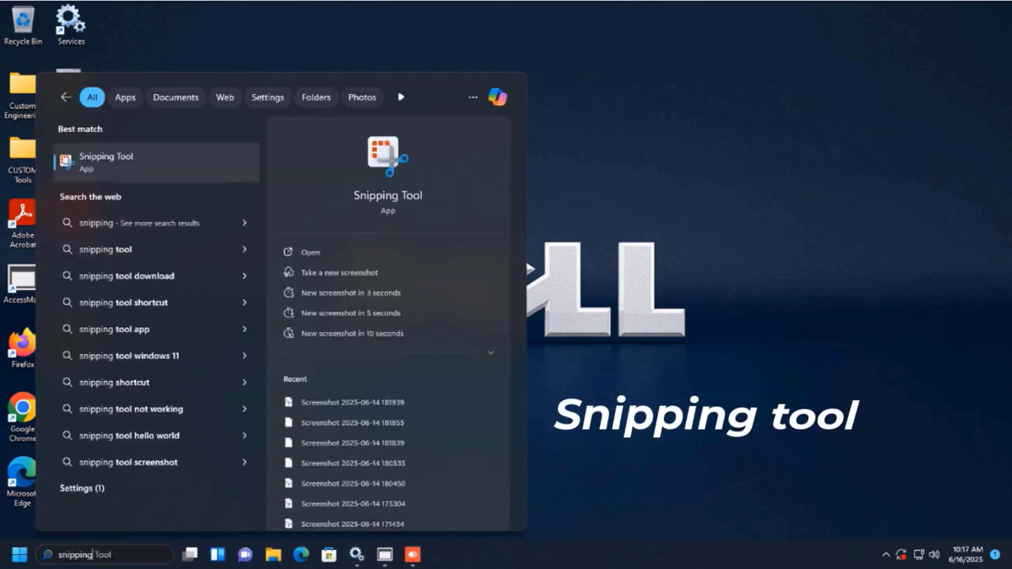
pyautogui.click(389, 195)
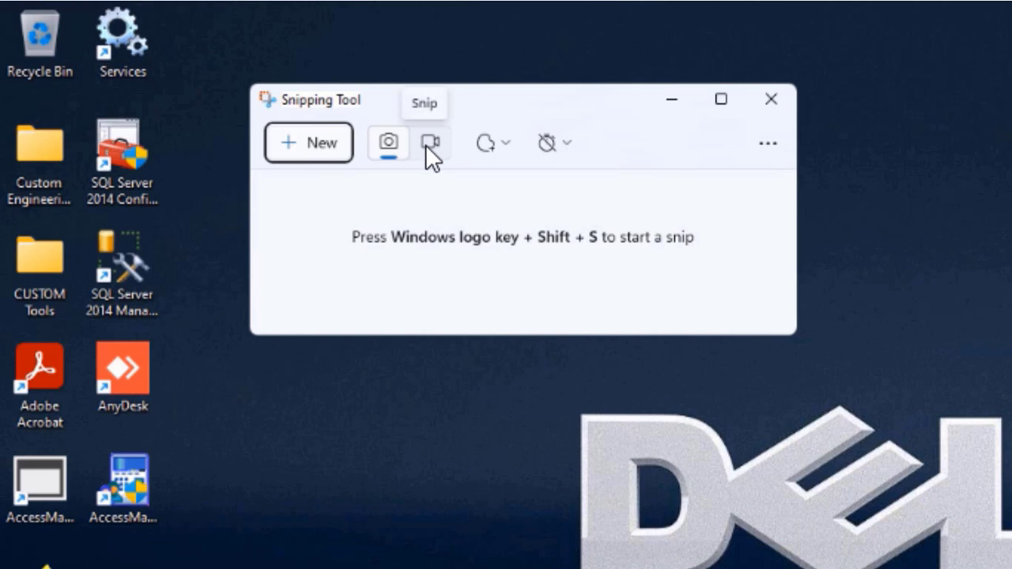
# - Set the snip shape to Rectangle and show the available snip shapes again
pyautogui.click(505, 144)
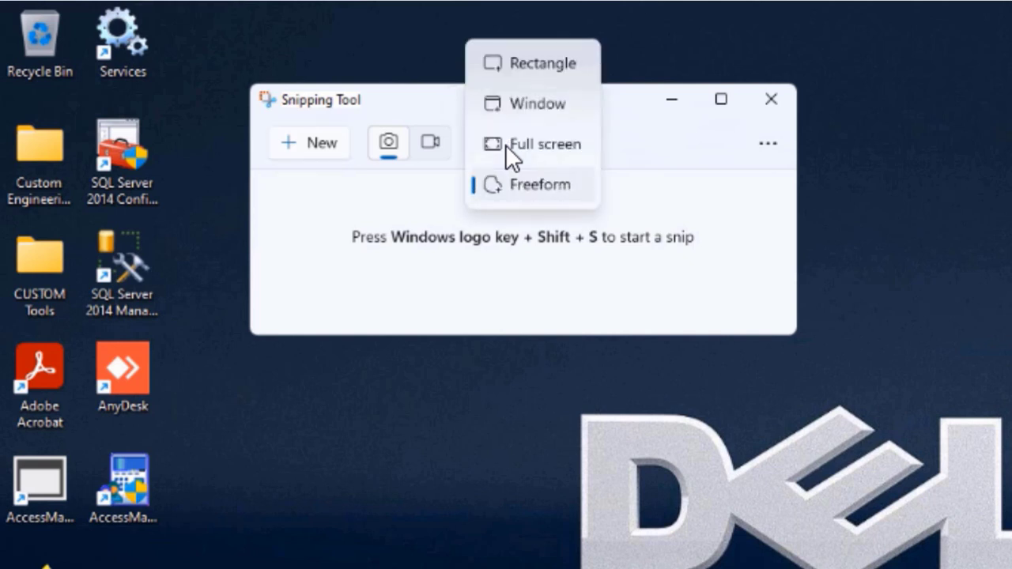
pyautogui.click(523, 62)
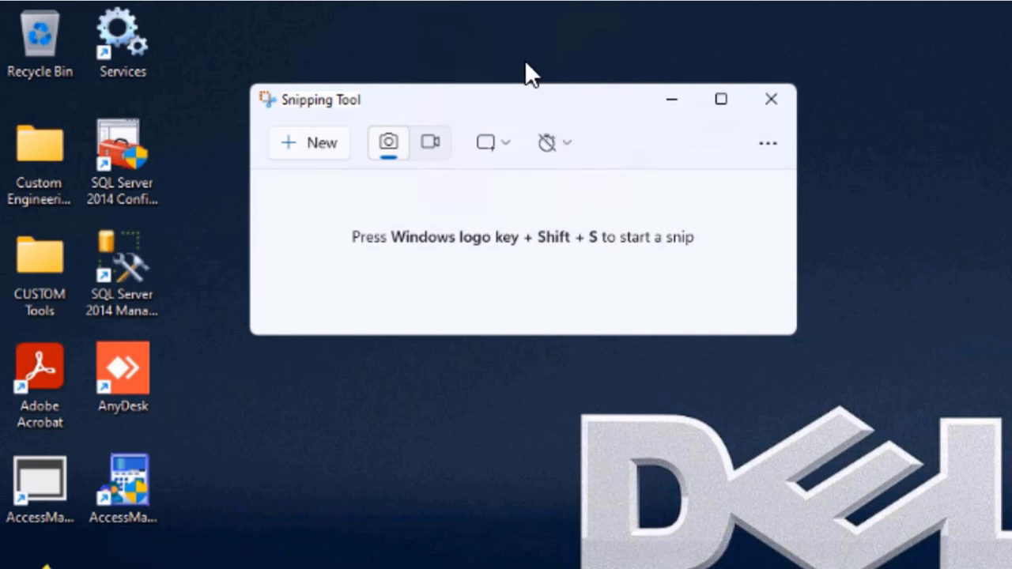
pyautogui.click(507, 141)
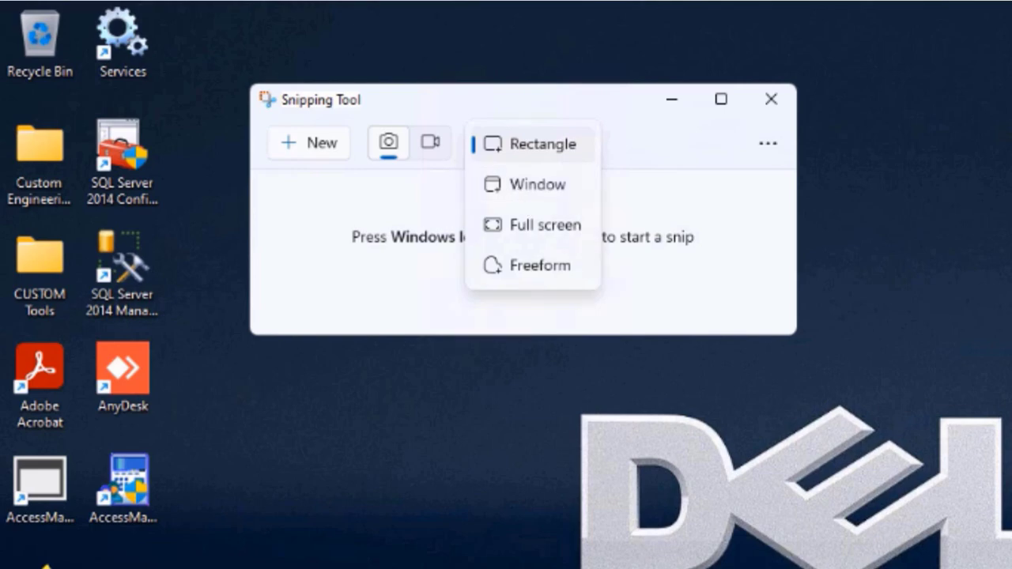
# - Open a File Explorer window, make it narrower and place it beside the Snipping Tool window
pyautogui.press('super+e')
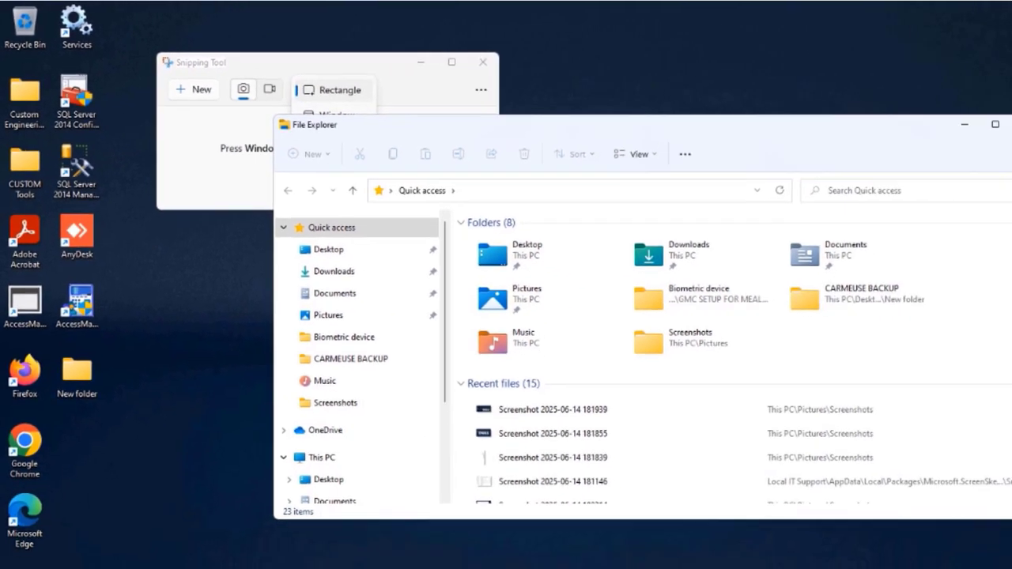
pyautogui.moveTo(1011, 369); pyautogui.dragTo(798, 364)
pyautogui.moveTo(500, 133); pyautogui.dragTo(798, 106)
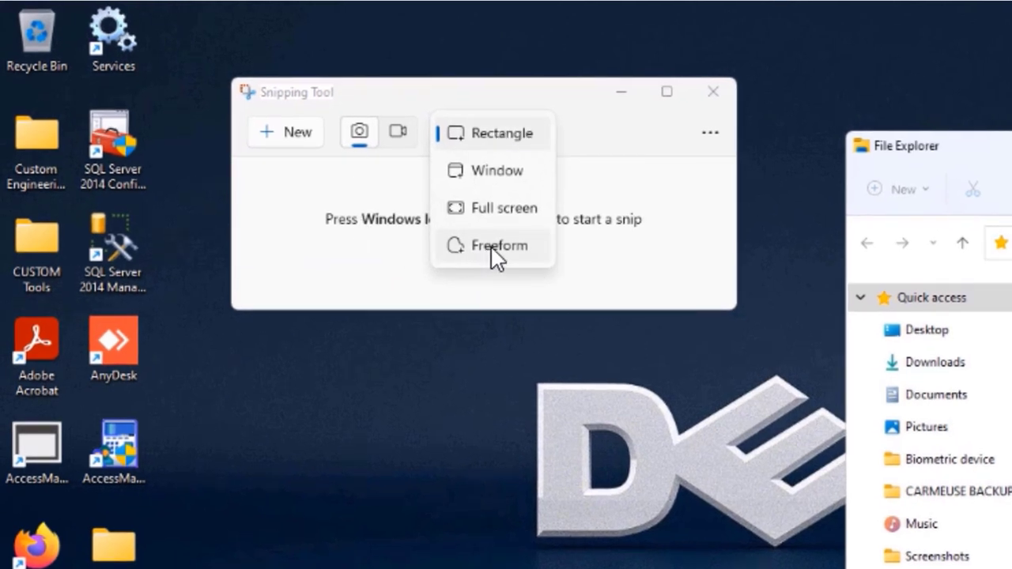
# - Keep the Rectangle snip shape, and review the delay choices and the additional options without changing them
pyautogui.click(504, 136)
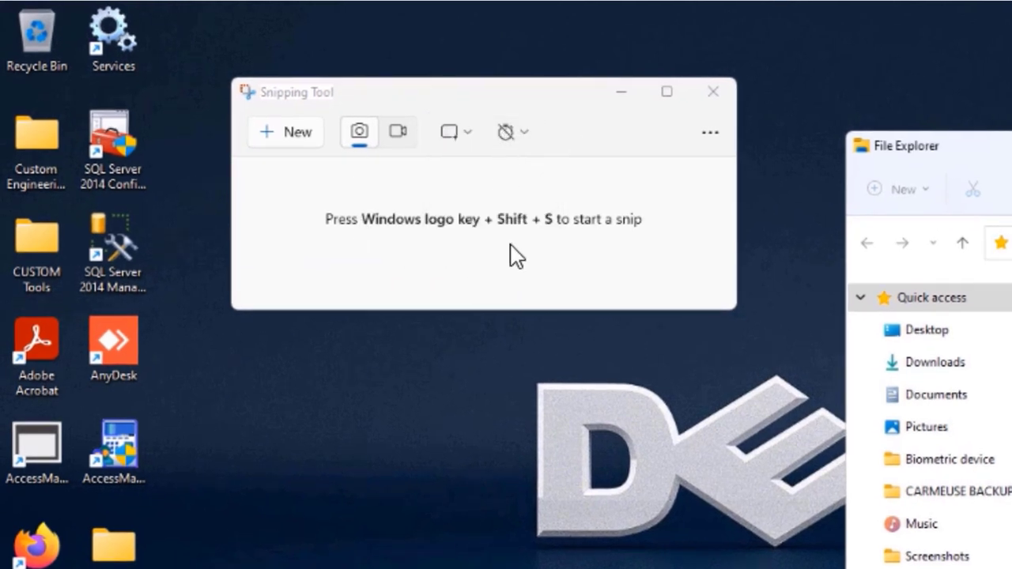
pyautogui.click(525, 134)
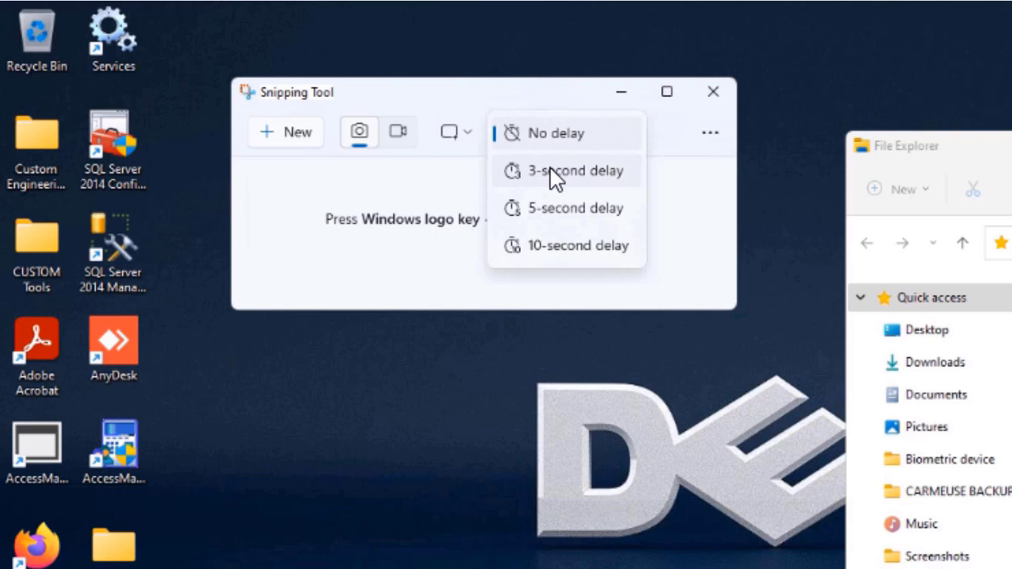
pyautogui.click(672, 136)
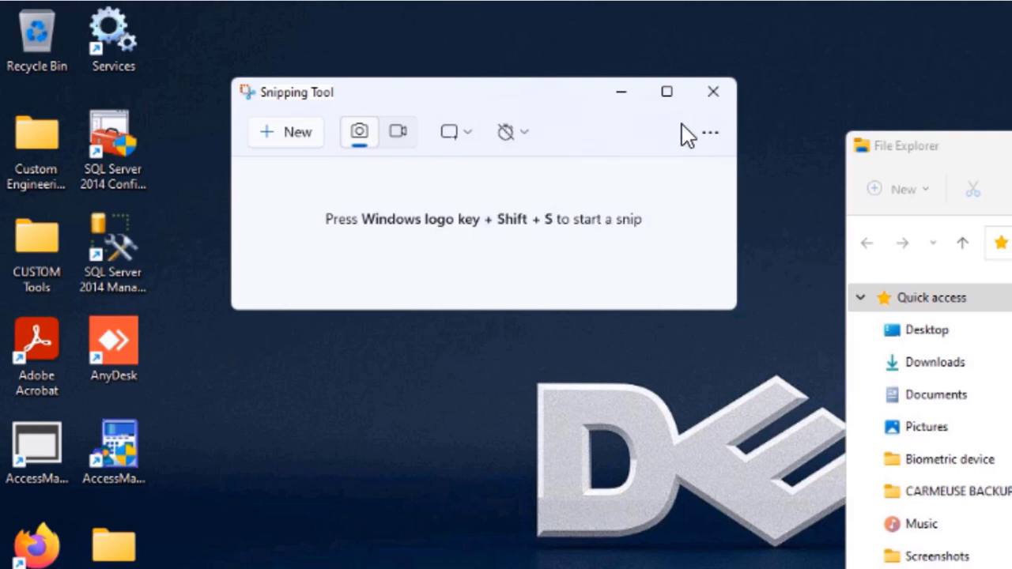
pyautogui.click(712, 139)
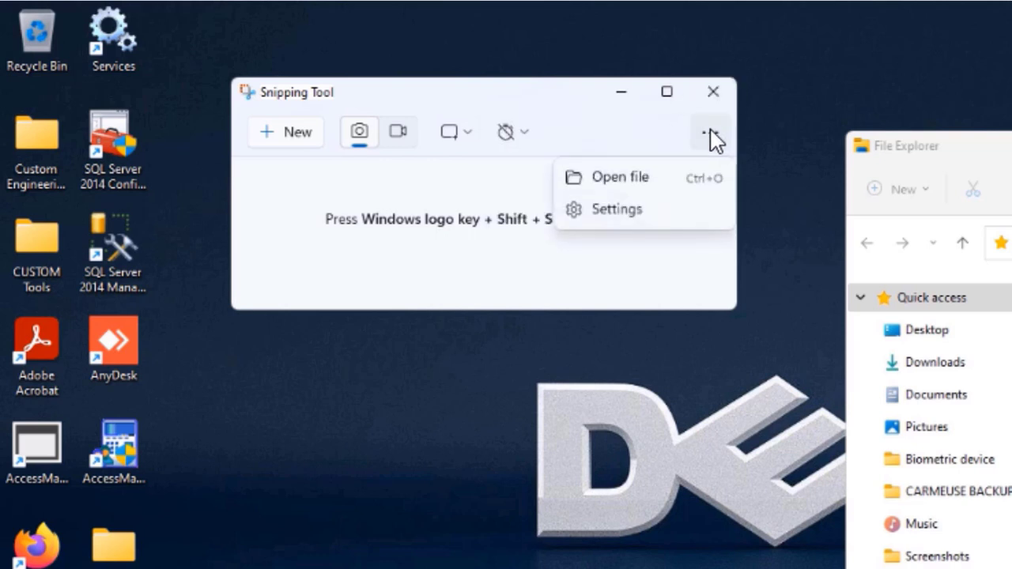
pyautogui.click(560, 129)
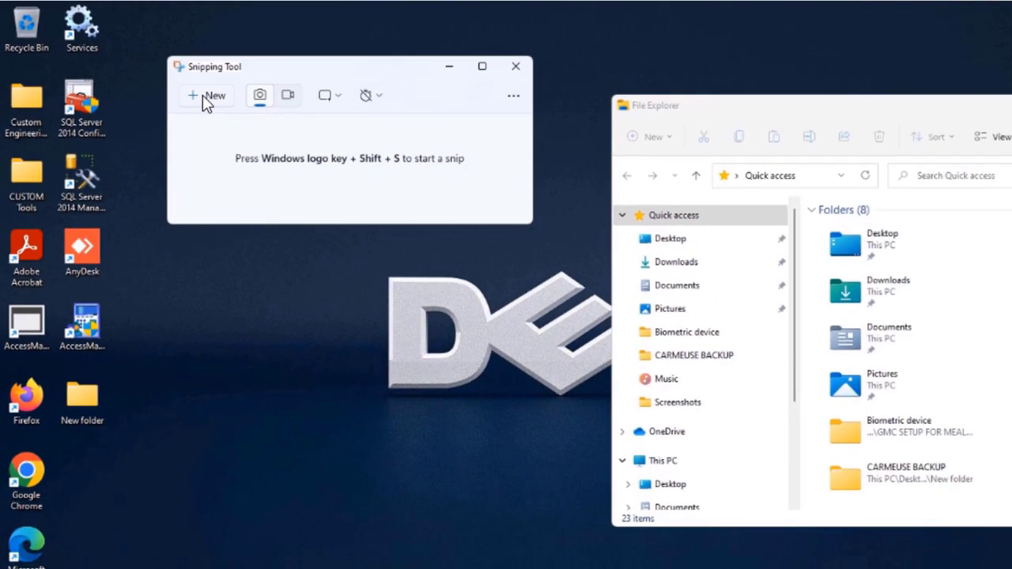
# - Take a new rectangular snip around the whole File Explorer window, including a margin of desktop background
pyautogui.click(295, 136)
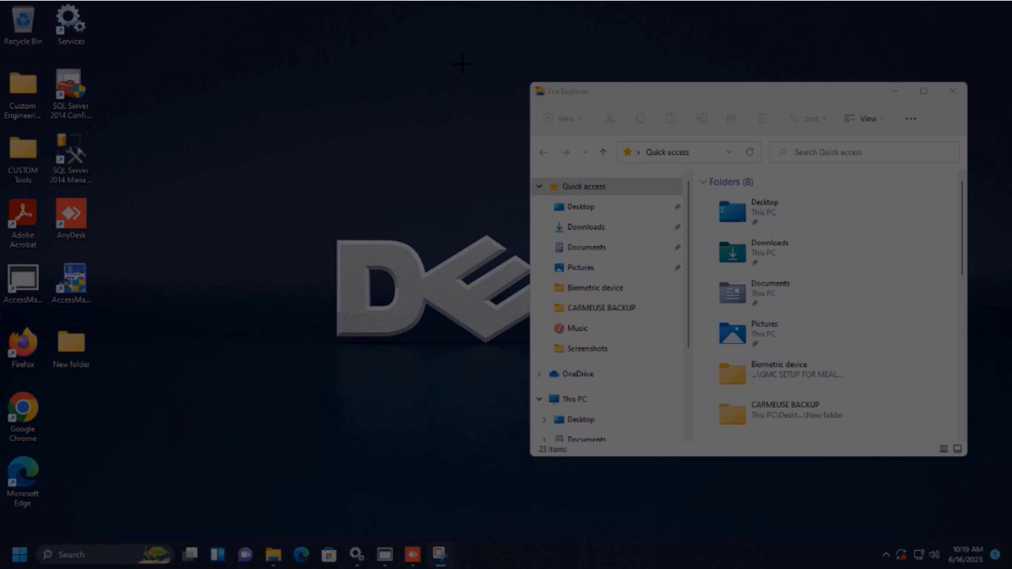
pyautogui.moveTo(462, 63); pyautogui.dragTo(994, 481)
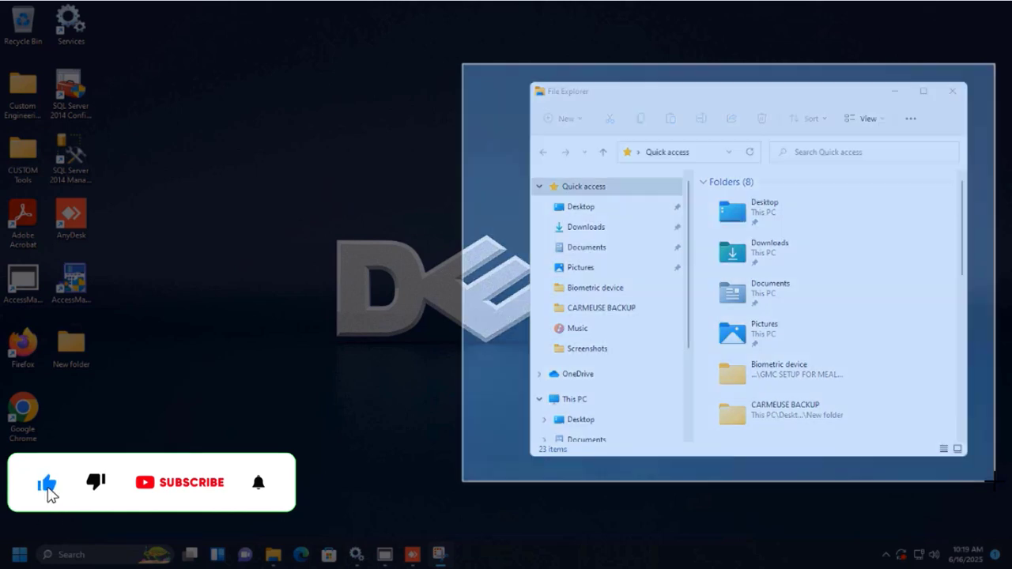
pyautogui.moveTo(463, 65); pyautogui.dragTo(465, 28)
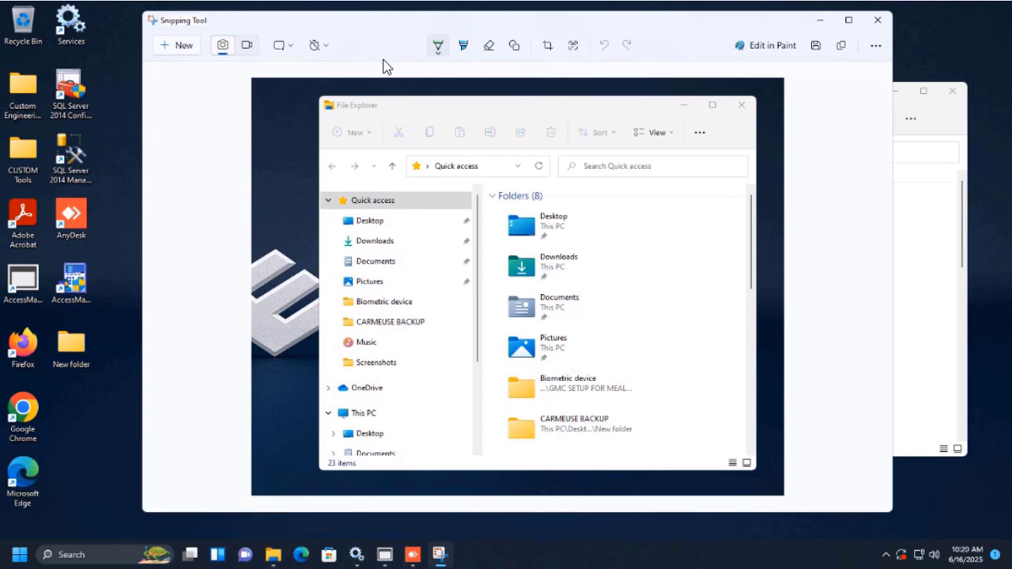
# - With an orange pen, circle the Folders heading, underline the Documents folder and draw an arrow pointing at CARMEUSE BACKUP
pyautogui.click(439, 51)
pyautogui.click(426, 137)
pyautogui.moveTo(491, 192)
pyautogui.mouseDown()
pyautogui.moveTo(548, 218)
pyautogui.moveTo(488, 192)
pyautogui.mouseUp()
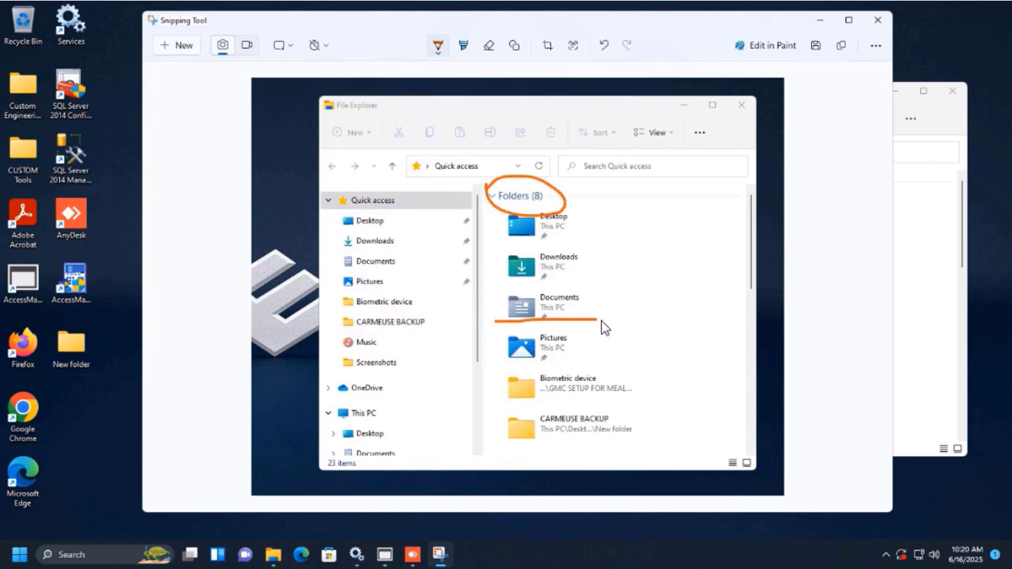
pyautogui.moveTo(601, 320); pyautogui.dragTo(601, 319)
pyautogui.moveTo(434, 321); pyautogui.dragTo(465, 322)
# - Change the pen to dark brown, circle OneDrive in the snip and draw an X beside This PC
pyautogui.click(439, 51)
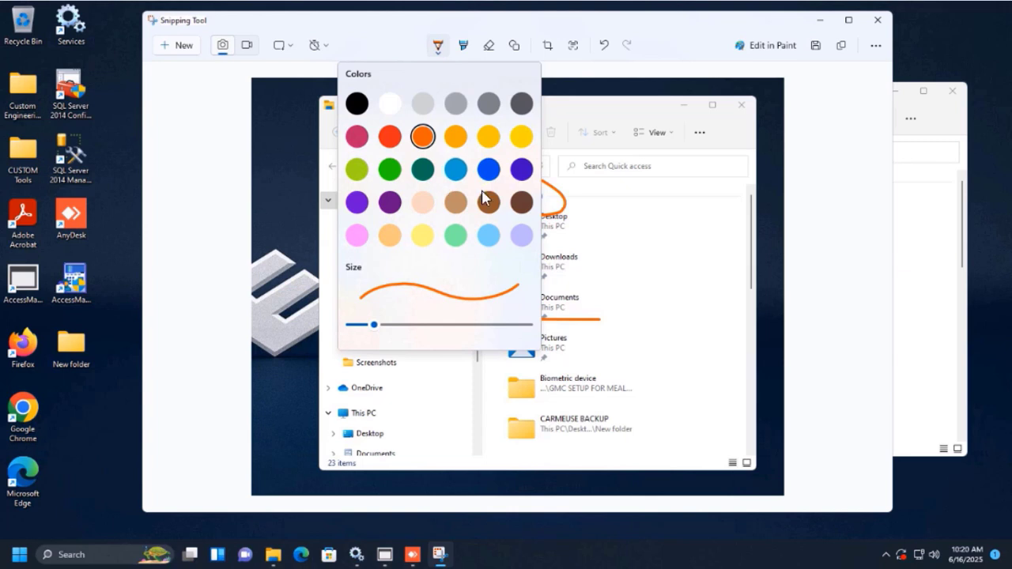
pyautogui.click(523, 203)
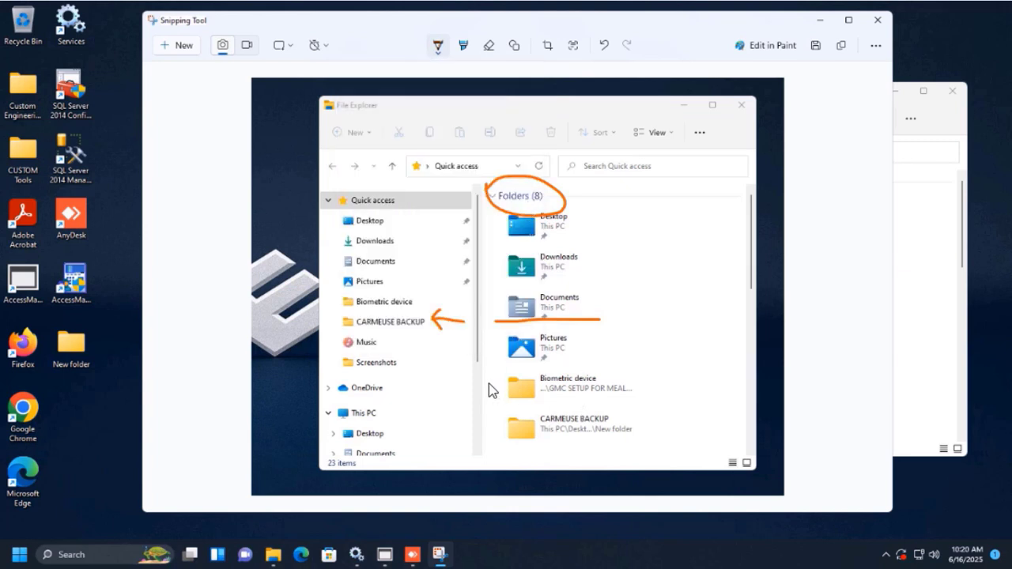
pyautogui.moveTo(391, 380)
pyautogui.mouseDown()
pyautogui.moveTo(338, 381)
pyautogui.moveTo(331, 394)
pyautogui.mouseUp()
pyautogui.moveTo(399, 382); pyautogui.dragTo(393, 438)
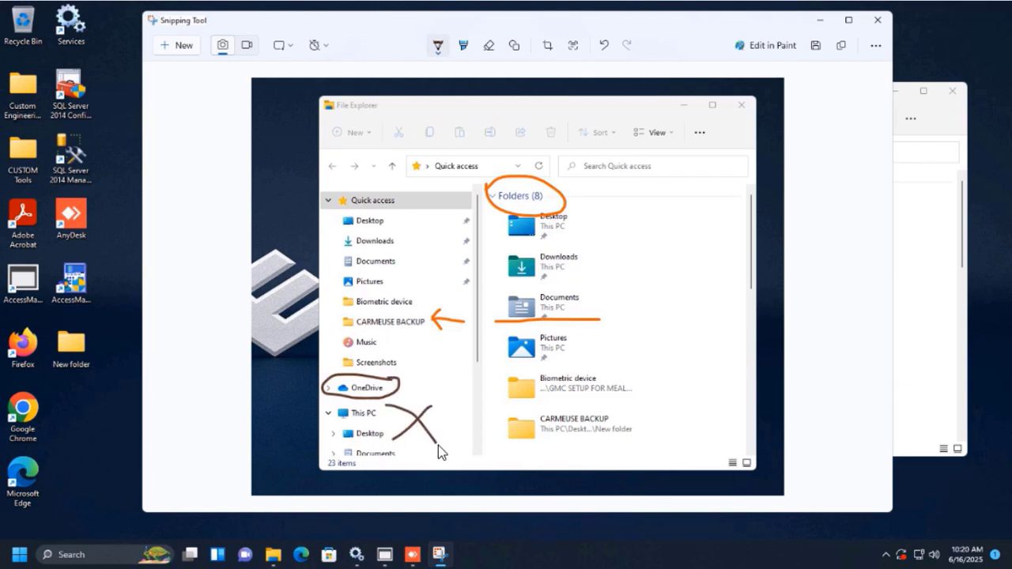
# - Set the highlighter to purple and cover the Pictures folder entry in the snip with strokes
pyautogui.click(464, 47)
pyautogui.click(464, 47)
pyautogui.click(464, 49)
pyautogui.click(465, 52)
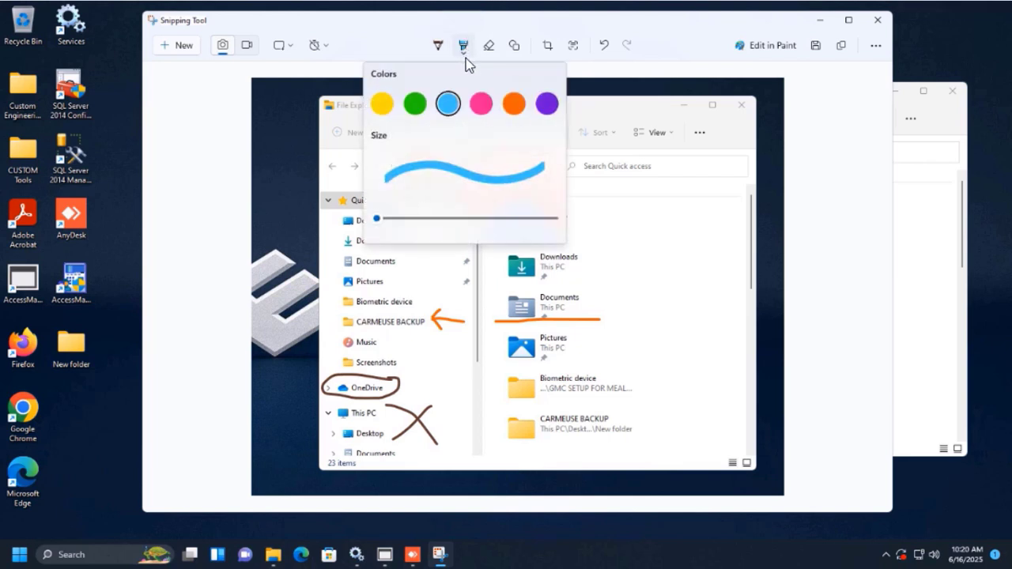
pyautogui.click(546, 104)
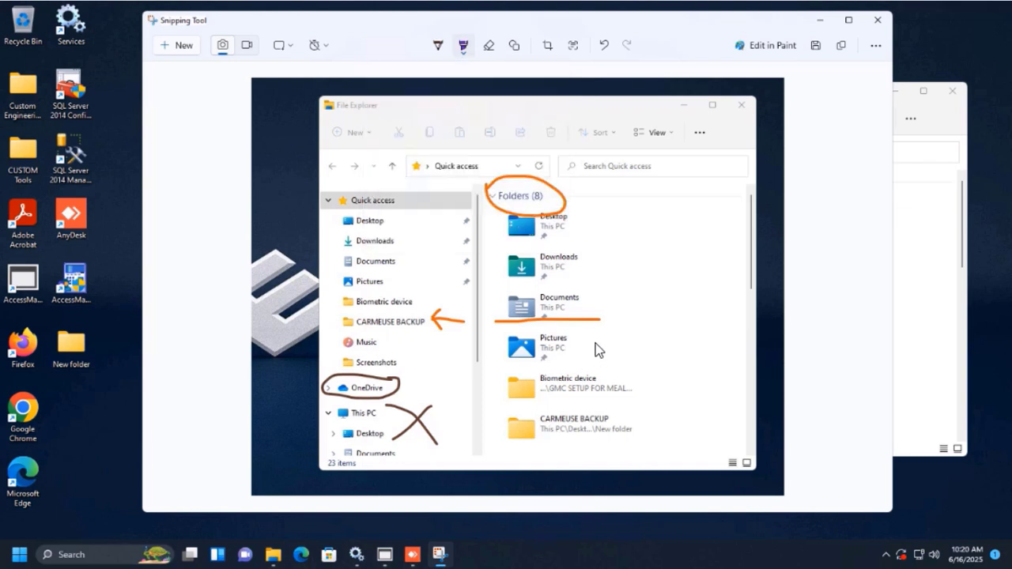
pyautogui.moveTo(497, 342); pyautogui.dragTo(608, 341)
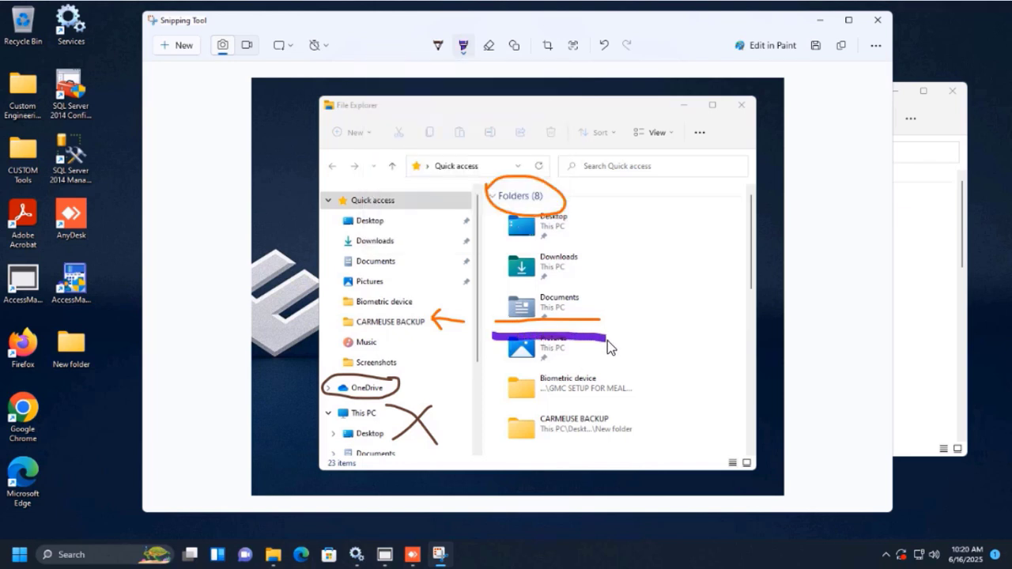
pyautogui.moveTo(496, 346); pyautogui.dragTo(625, 347)
pyautogui.moveTo(510, 346)
pyautogui.mouseDown()
pyautogui.moveTo(495, 353)
pyautogui.moveTo(613, 357)
pyautogui.moveTo(527, 356)
pyautogui.moveTo(602, 355)
pyautogui.mouseUp()
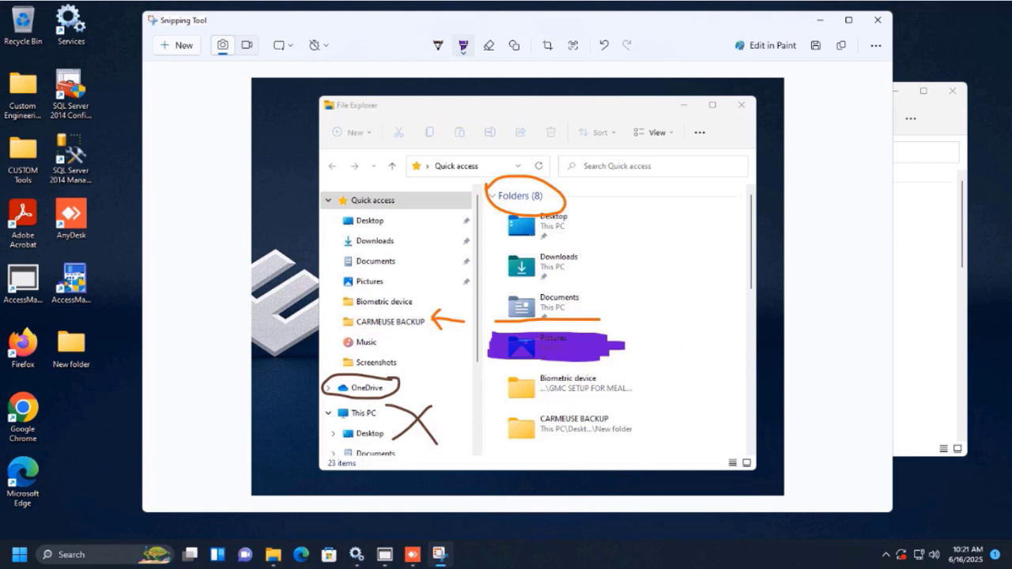
# - Erase all mark-ups from the snip
pyautogui.click(490, 47)
pyautogui.click(489, 49)
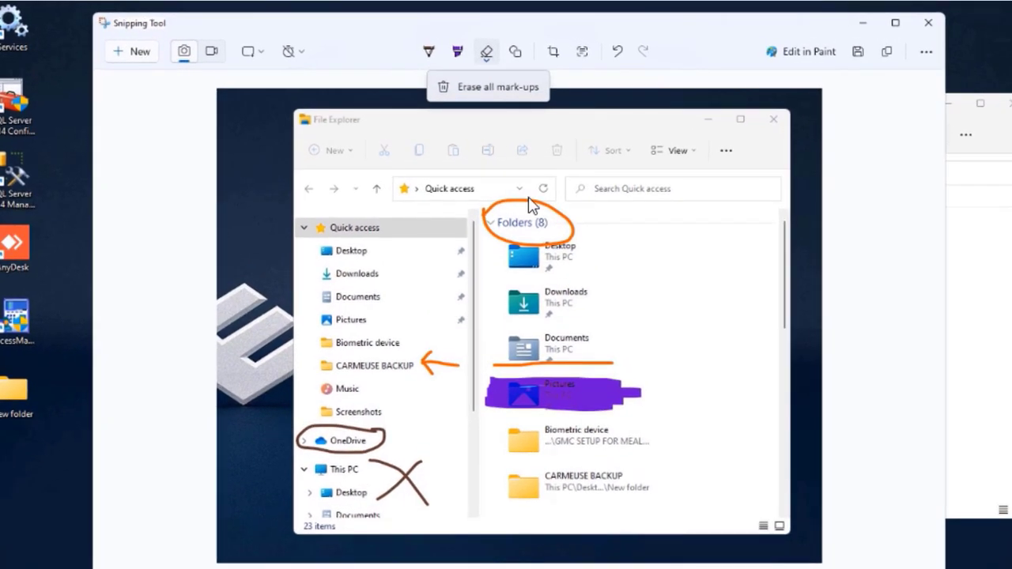
pyautogui.click(488, 81)
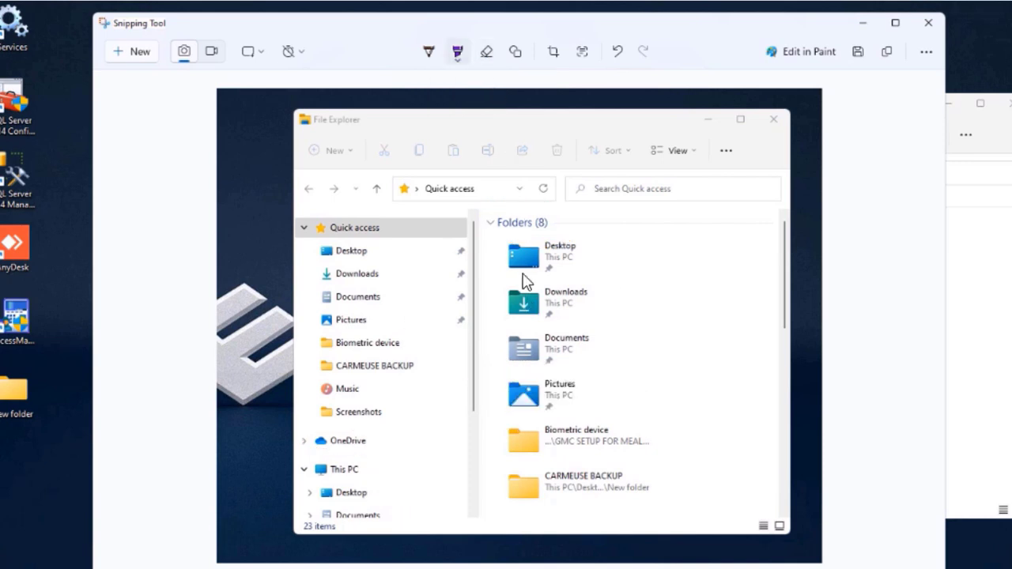
# - Insert the heart-eyes emoji, place it in the blank area beside the Downloads and Documents folders, and shrink it slightly
pyautogui.click(515, 52)
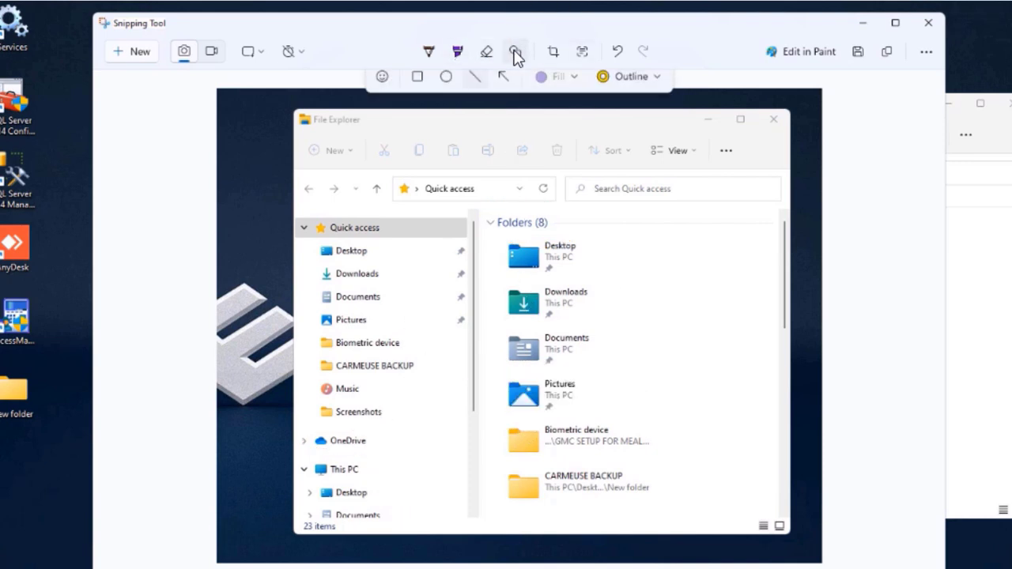
pyautogui.click(383, 92)
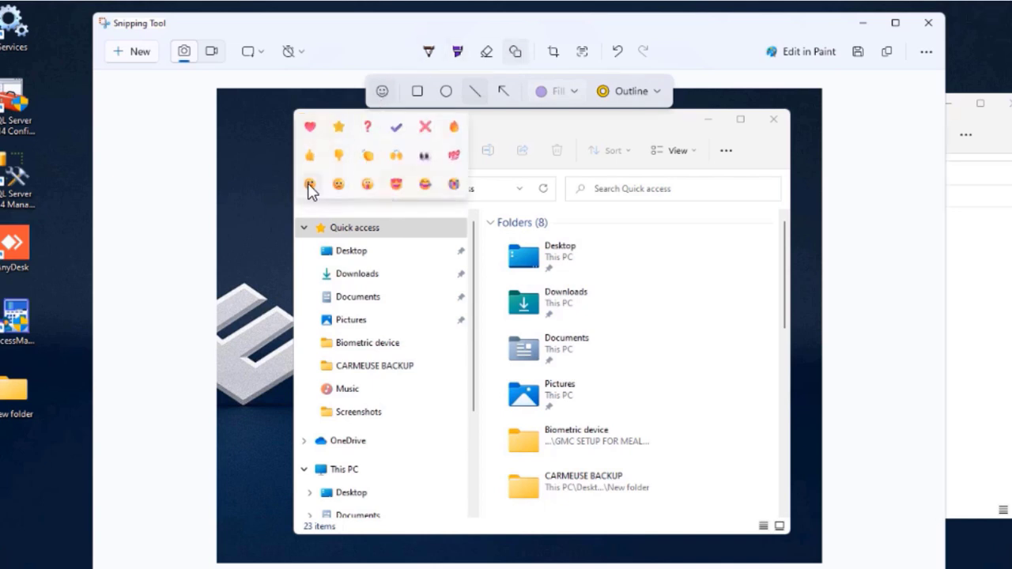
pyautogui.click(396, 185)
pyautogui.moveTo(521, 327); pyautogui.dragTo(707, 325)
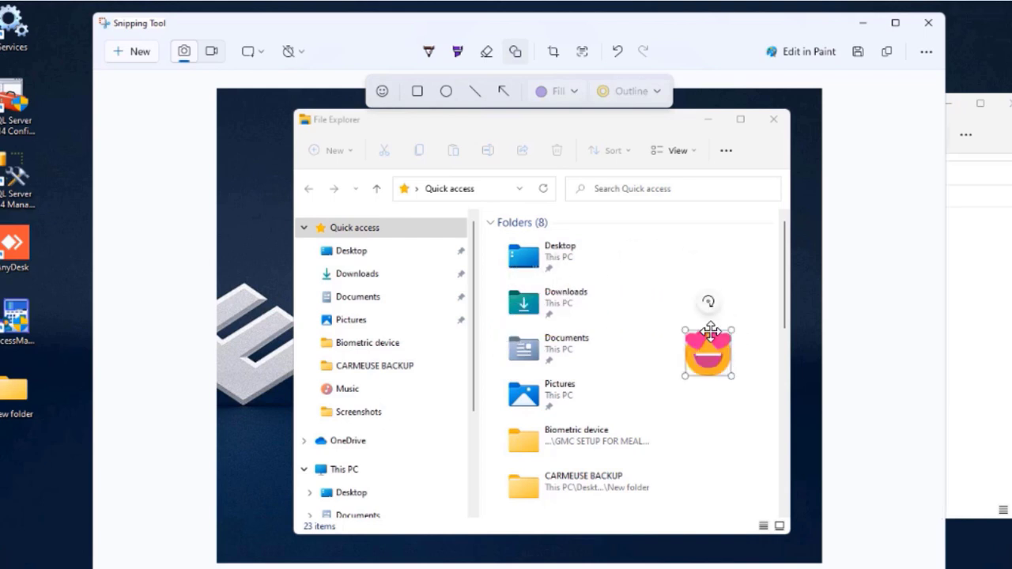
pyautogui.moveTo(727, 357); pyautogui.dragTo(719, 349)
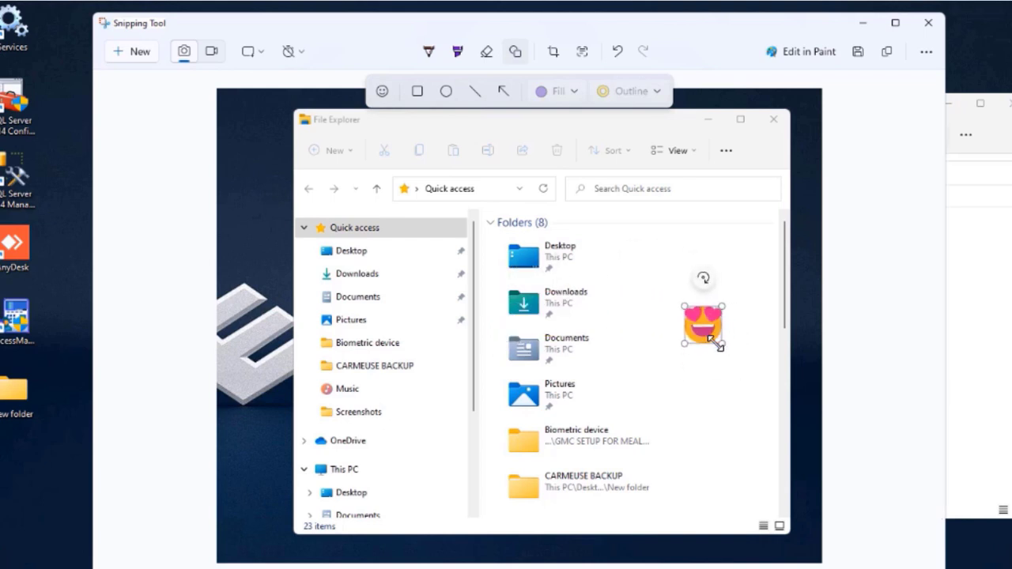
pyautogui.click(718, 380)
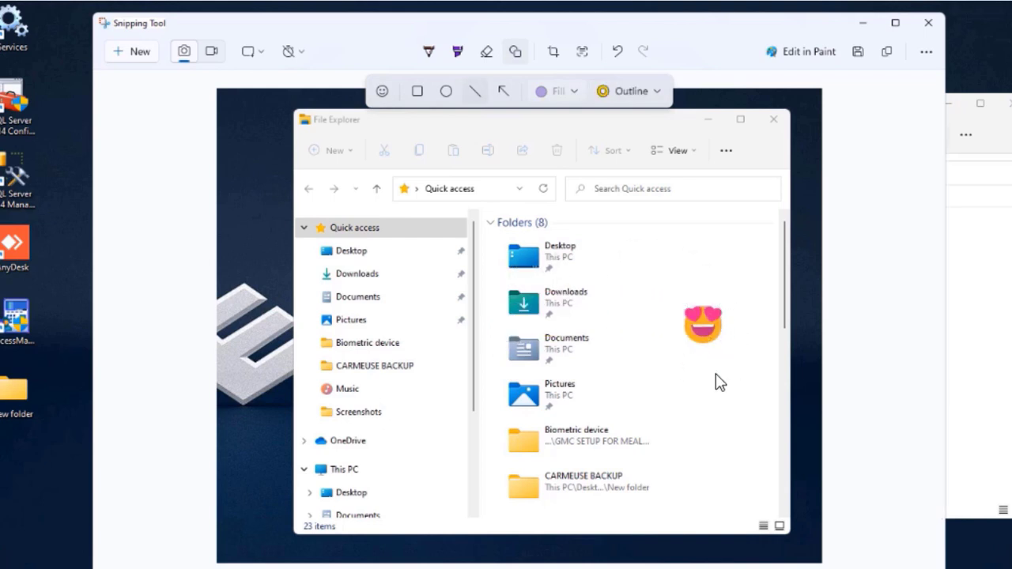
# - Draw a rectangle below the emoji with an indigo fill and a green outline
pyautogui.click(416, 91)
pyautogui.moveTo(664, 372); pyautogui.dragTo(759, 448)
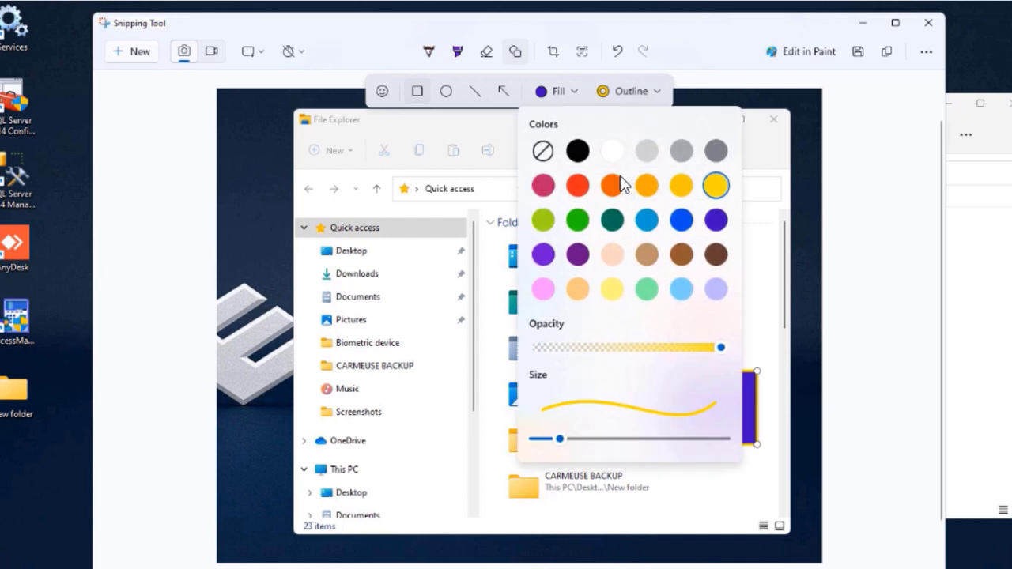
pyautogui.click(579, 223)
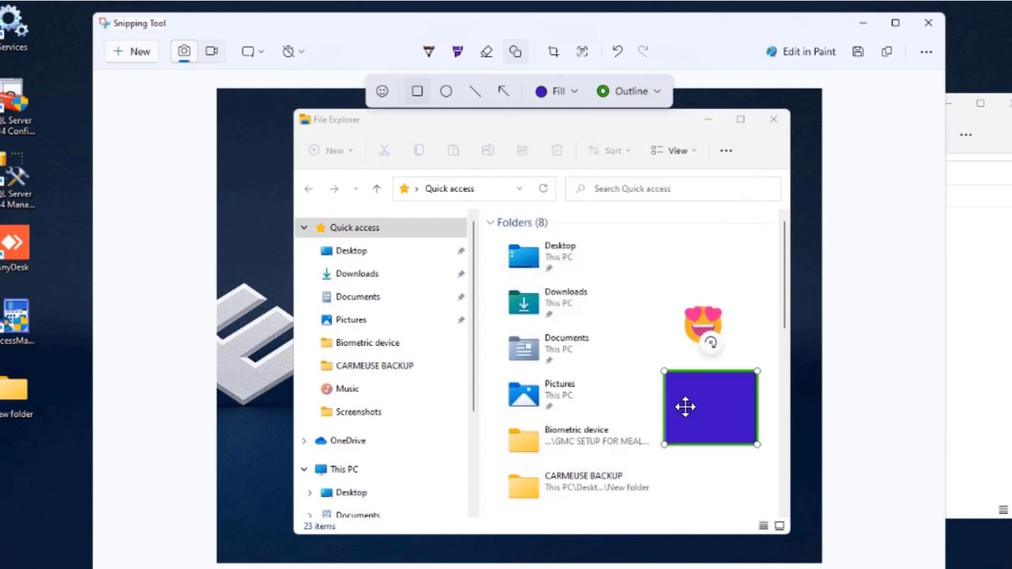
# - Change the rectangle's fill to light blue
pyautogui.click(574, 91)
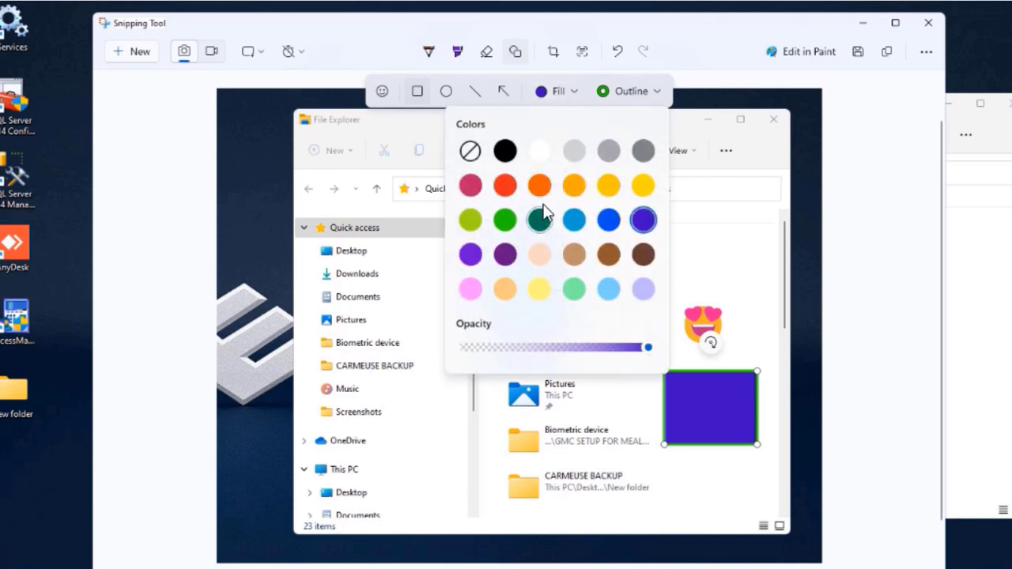
pyautogui.click(610, 291)
pyautogui.click(632, 433)
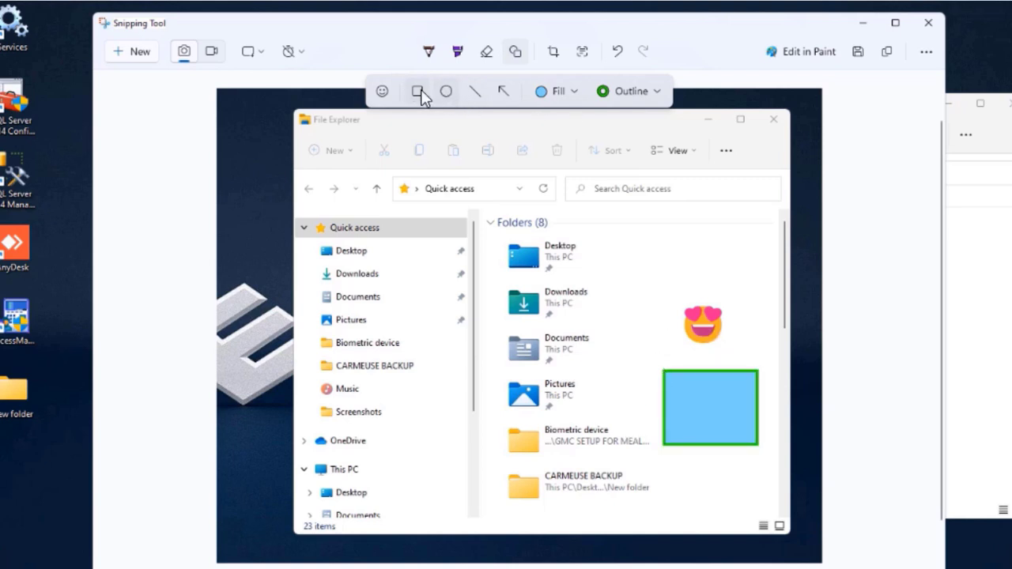
# - Draw a circle in the blank area beside the Desktop folder with a dark teal outline and a dark grey fill
pyautogui.click(447, 92)
pyautogui.moveTo(645, 237)
pyautogui.mouseDown()
pyautogui.moveTo(669, 239)
pyautogui.moveTo(706, 288)
pyautogui.moveTo(697, 291)
pyautogui.mouseUp()
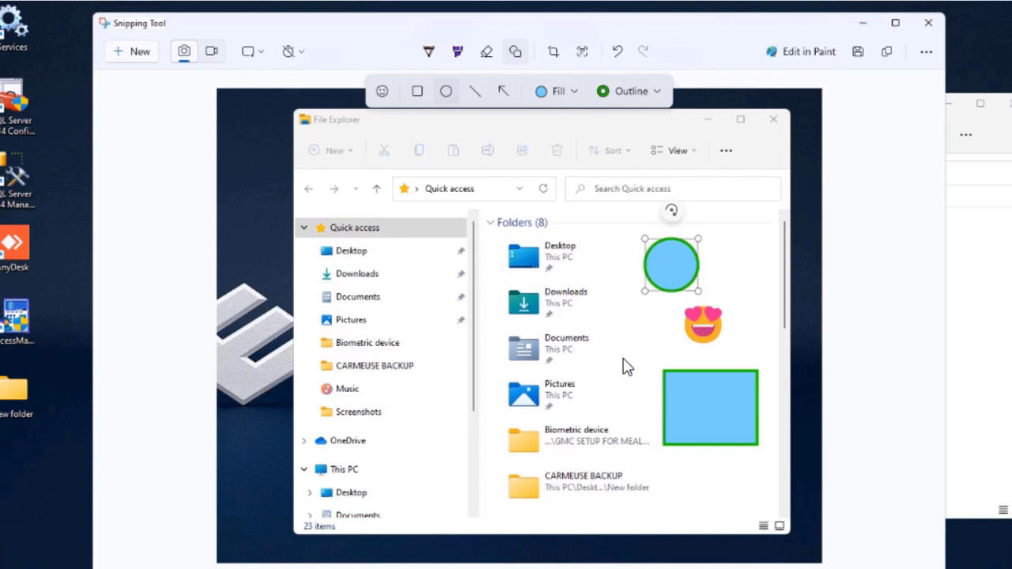
pyautogui.click(656, 93)
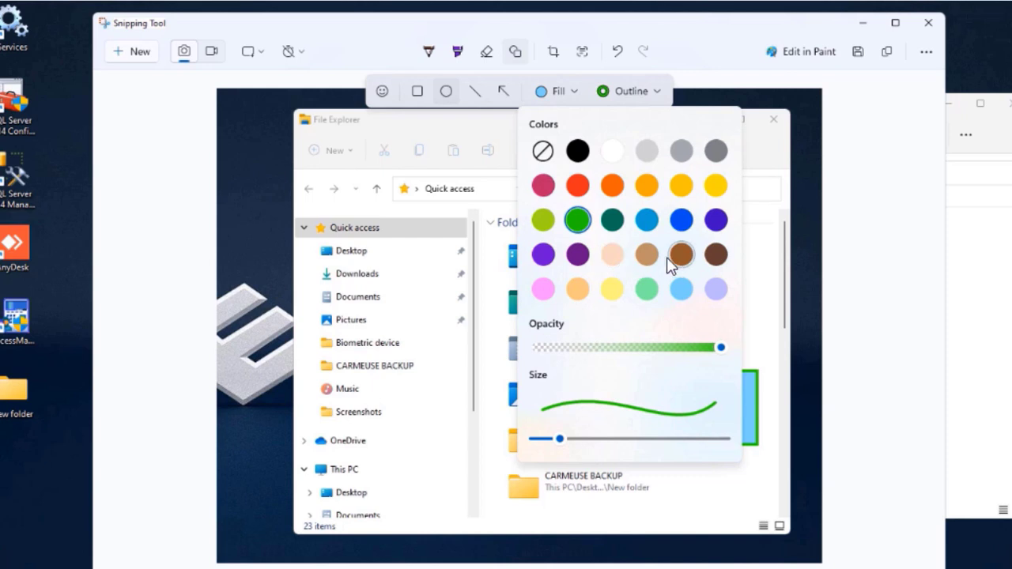
pyautogui.click(612, 221)
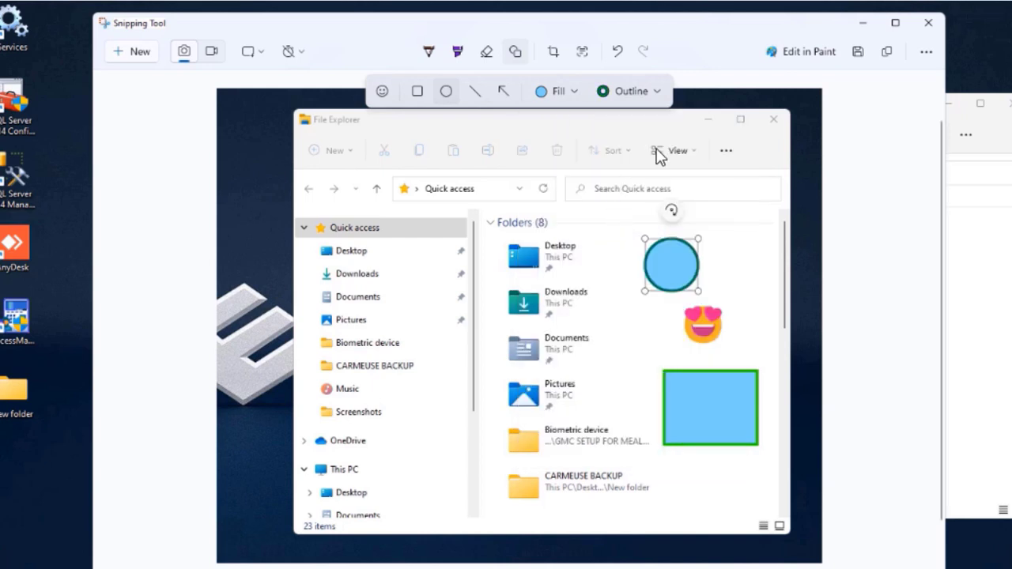
pyautogui.click(574, 92)
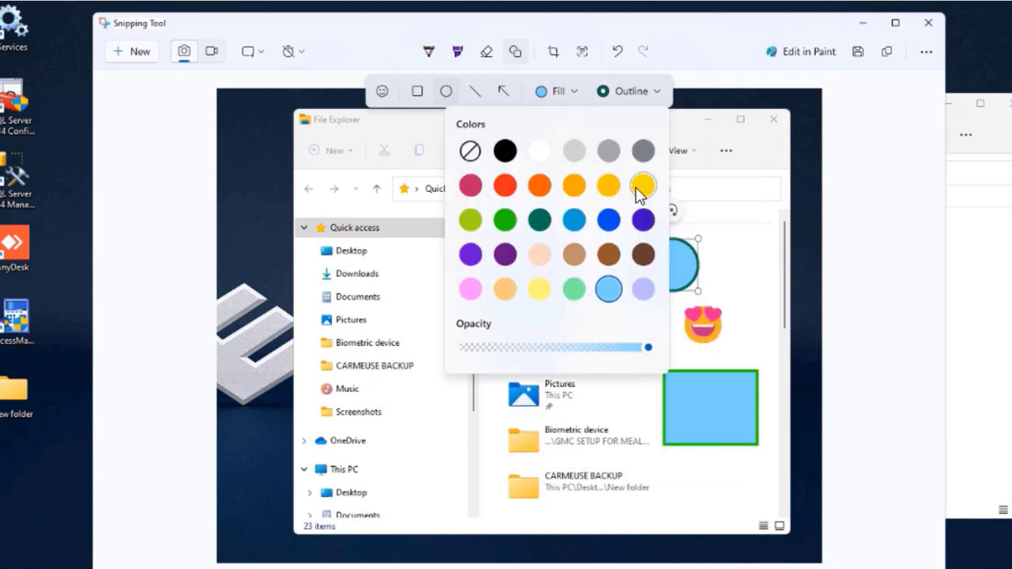
pyautogui.click(642, 152)
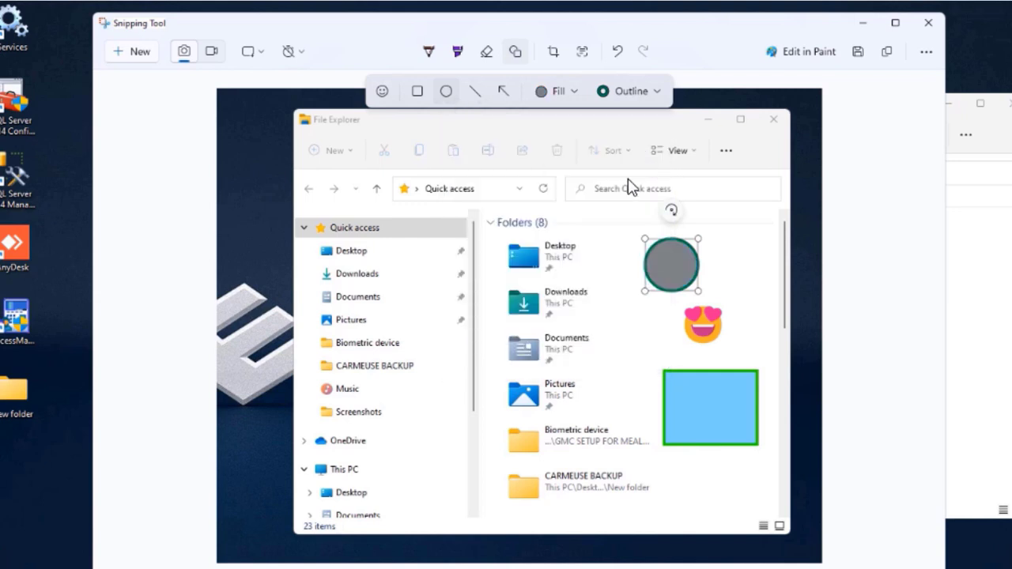
pyautogui.click(734, 268)
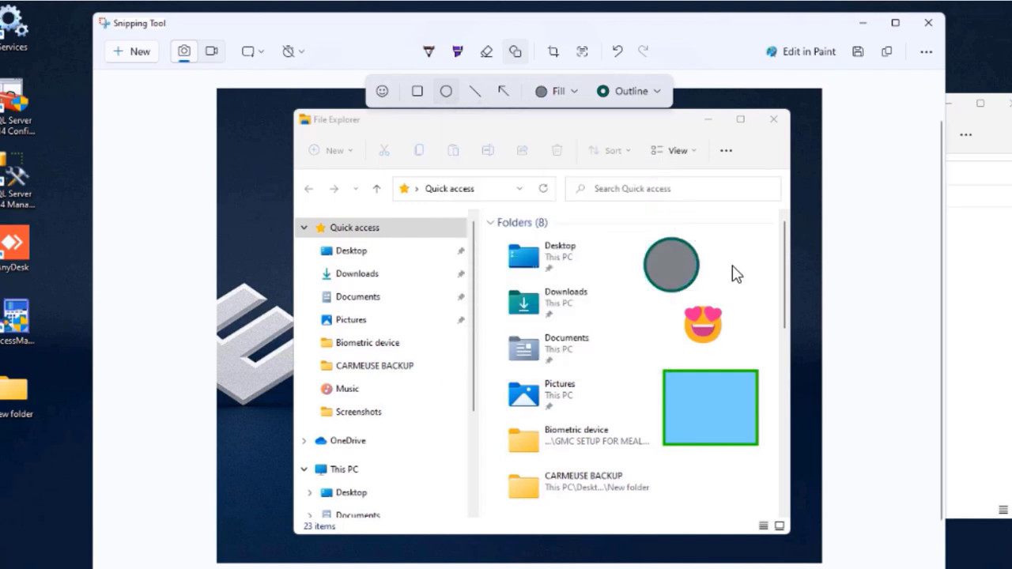
# - Draw a line from the CARMEUSE BACKUP sidebar entry to the Documents folder and an arrow pointing at the Screenshots entry
pyautogui.click(475, 91)
pyautogui.moveTo(445, 365); pyautogui.dragTo(607, 338)
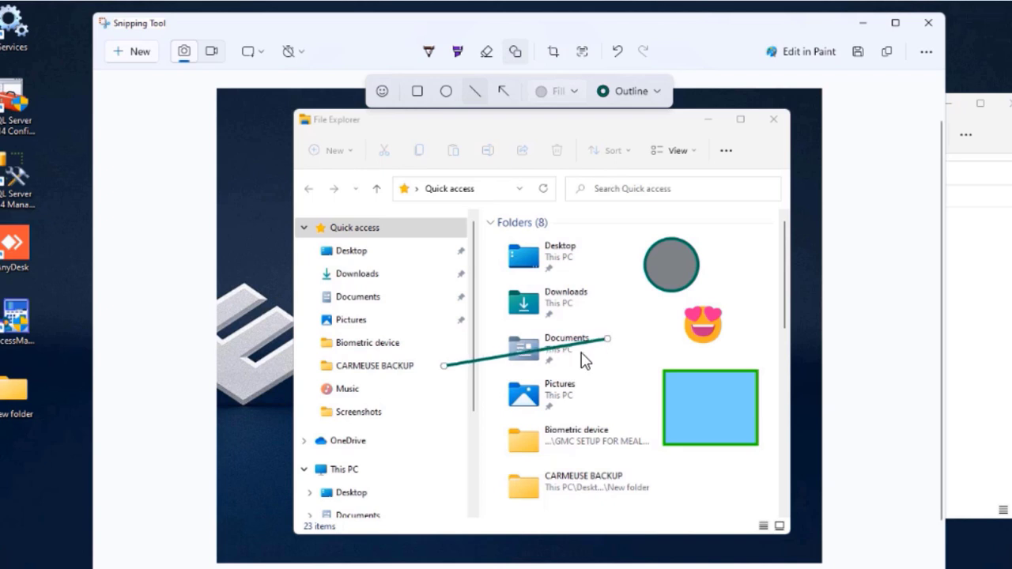
pyautogui.moveTo(433, 403); pyautogui.dragTo(597, 399)
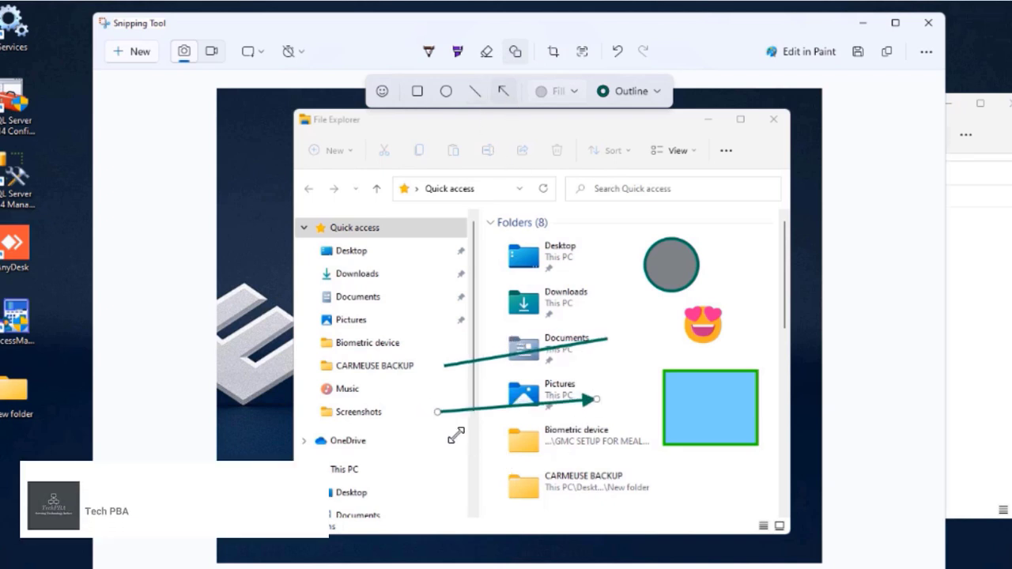
pyautogui.moveTo(434, 404); pyautogui.dragTo(636, 457)
pyautogui.moveTo(601, 406); pyautogui.dragTo(390, 412)
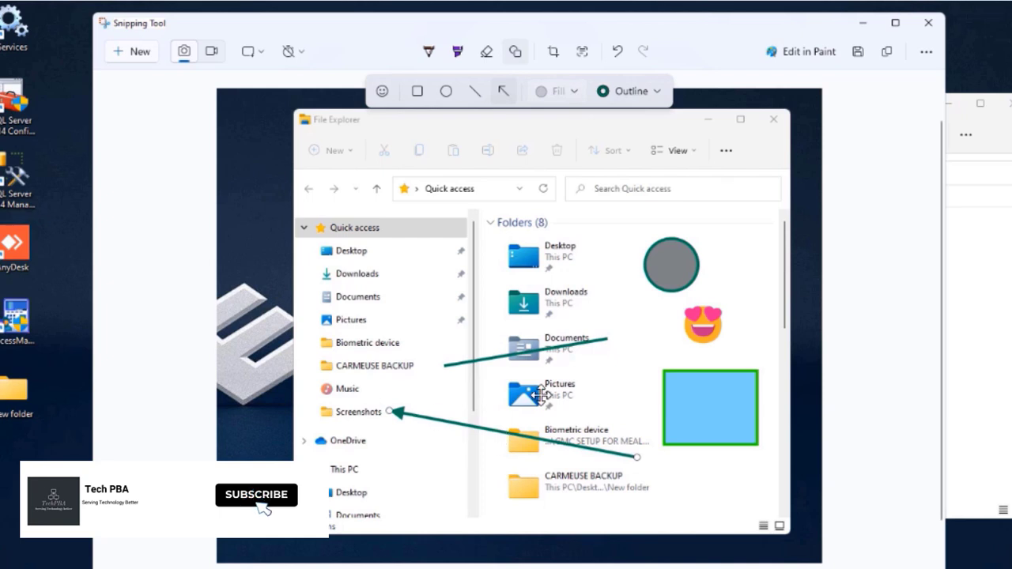
# - Change the arrow's outline colour to red
pyautogui.click(655, 92)
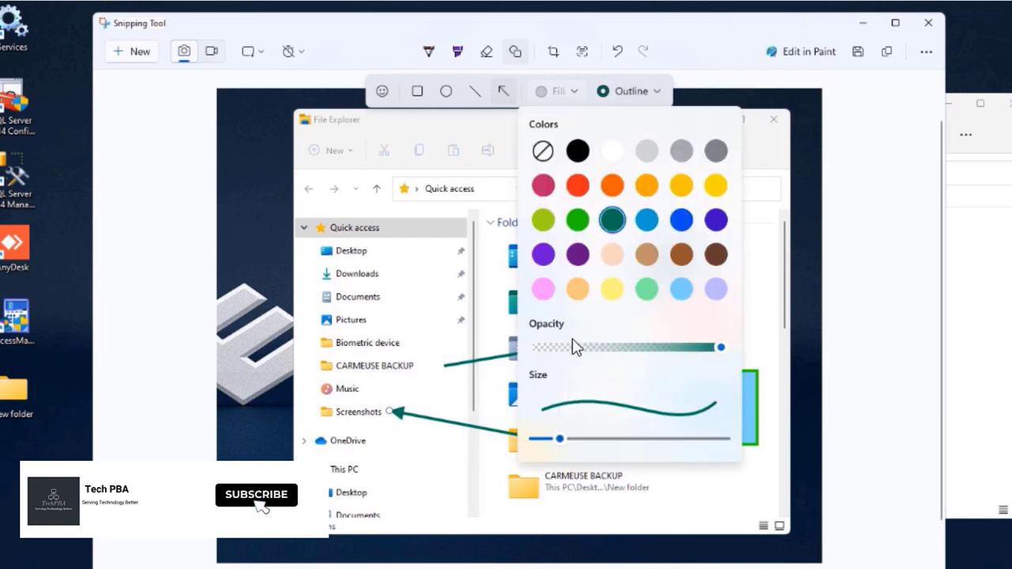
pyautogui.click(582, 185)
pyautogui.click(465, 459)
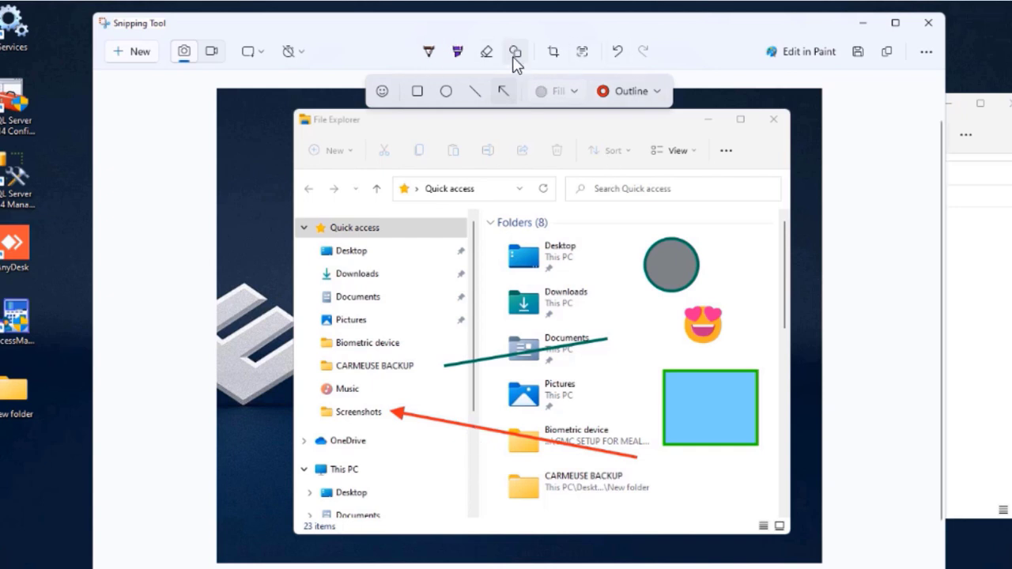
# - Crop the snip on all four sides to the edges of the File Explorer window and apply the crop
pyautogui.click(553, 52)
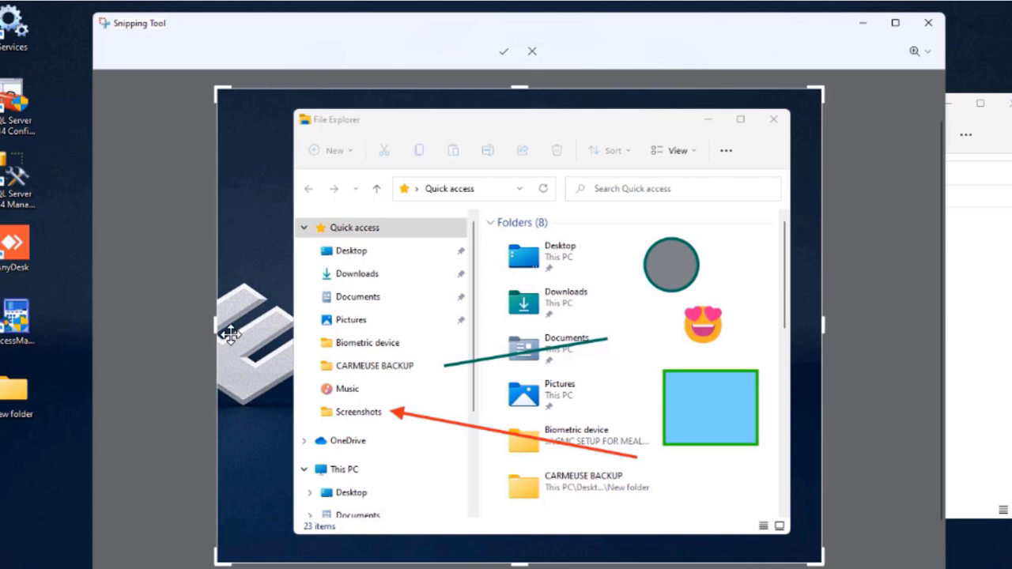
pyautogui.moveTo(216, 324); pyautogui.dragTo(297, 331)
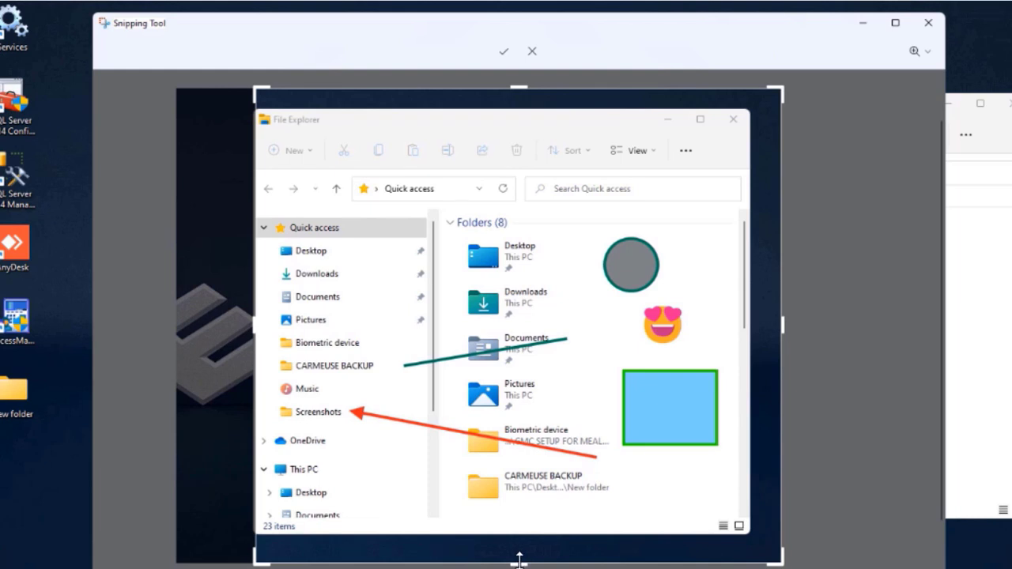
pyautogui.moveTo(519, 559); pyautogui.dragTo(519, 529)
pyautogui.moveTo(784, 319); pyautogui.dragTo(745, 325)
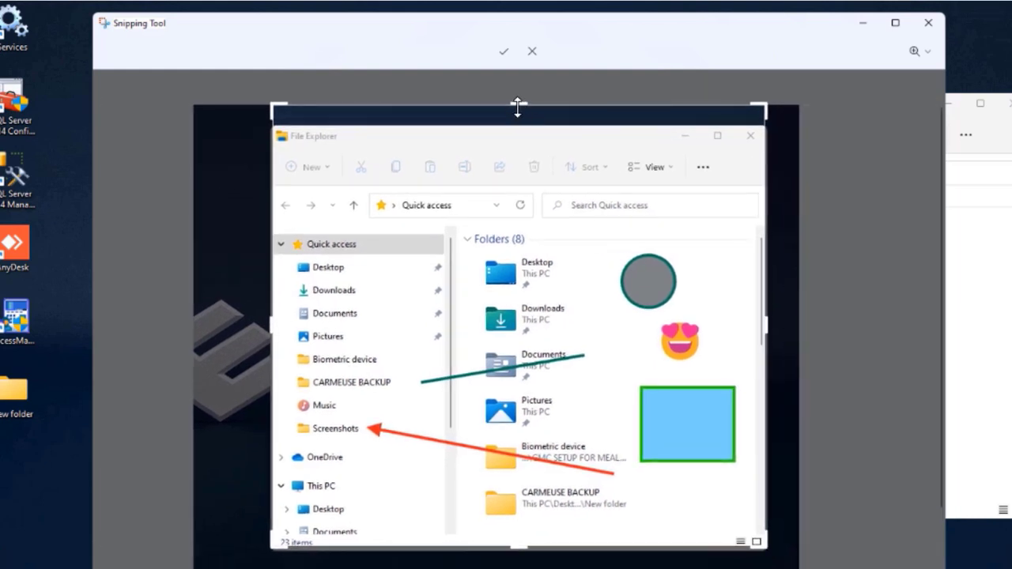
pyautogui.moveTo(519, 112); pyautogui.dragTo(518, 125)
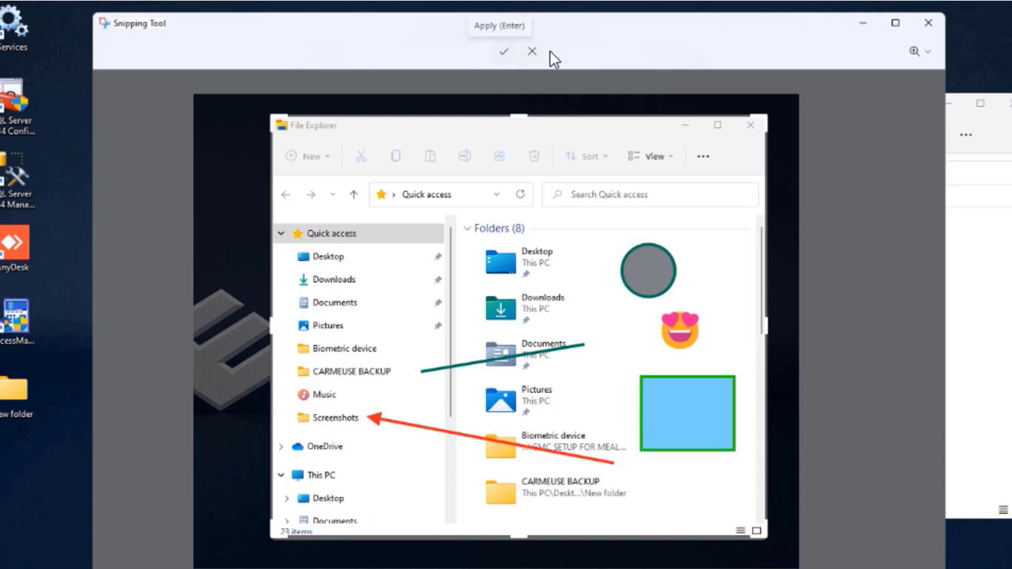
pyautogui.click(502, 51)
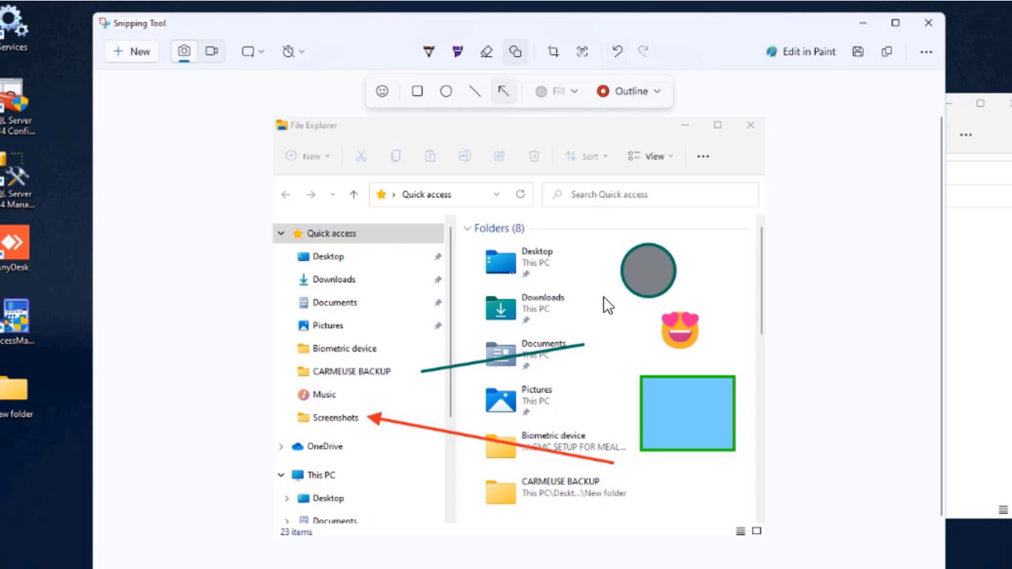
# - Copy all text recognised in the snip and open Notepad
pyautogui.click(584, 54)
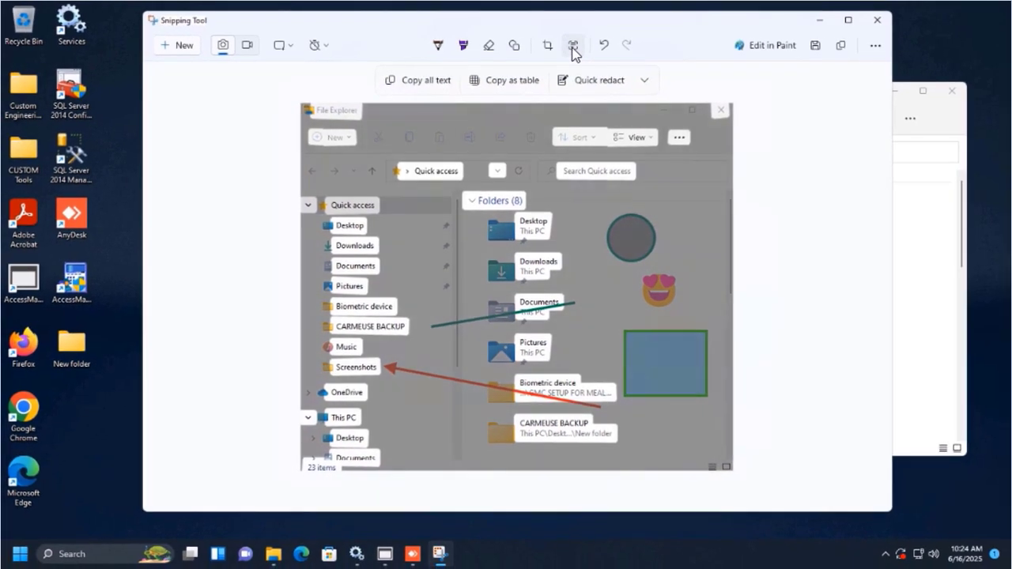
pyautogui.click(423, 81)
pyautogui.click(70, 554)
pyautogui.write('notepad')
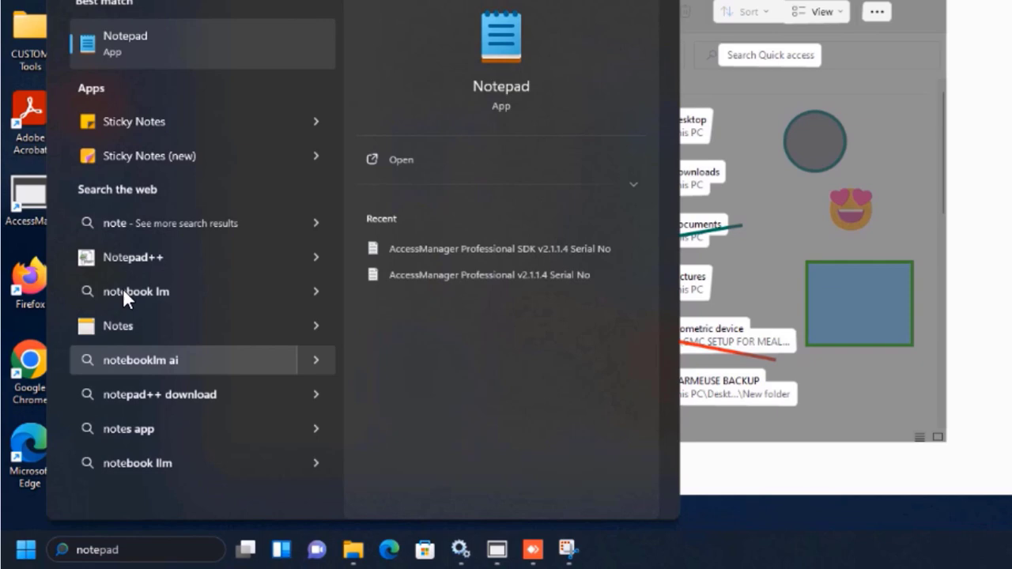
pyautogui.click(150, 42)
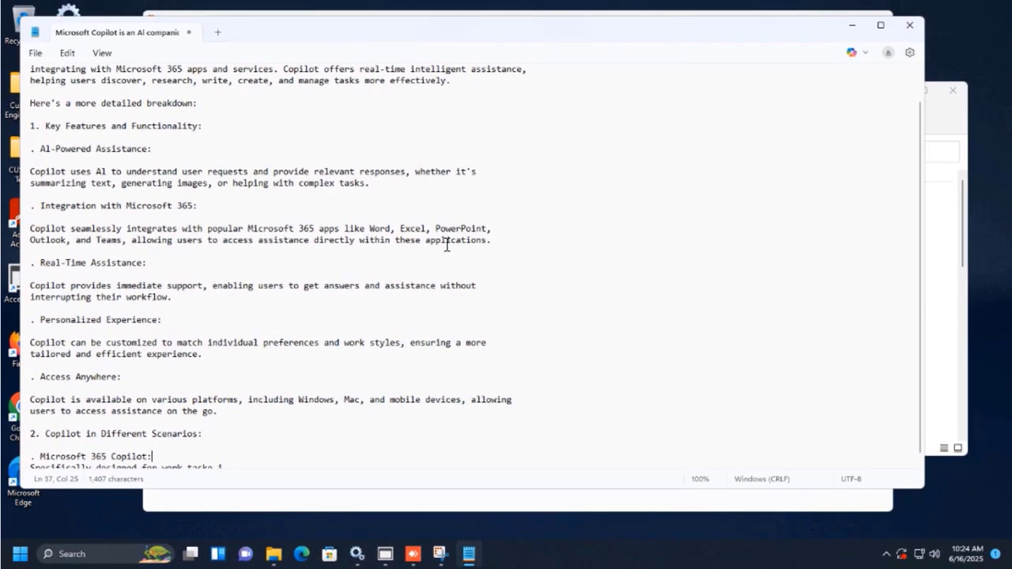
# - Replace all existing text in Notepad with the copied snip text, review it from the start, and minimise Notepad
pyautogui.scroll(-1, 583, 373)
pyautogui.moveTo(342, 462); pyautogui.dragTo(32, 35)
pyautogui.press('Delete')
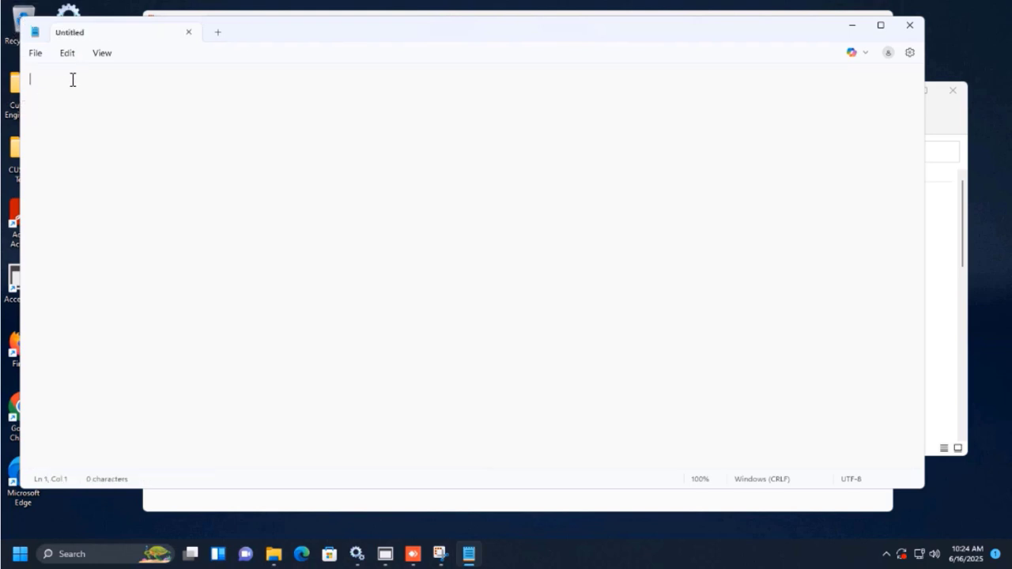
pyautogui.rightClick(48, 76)
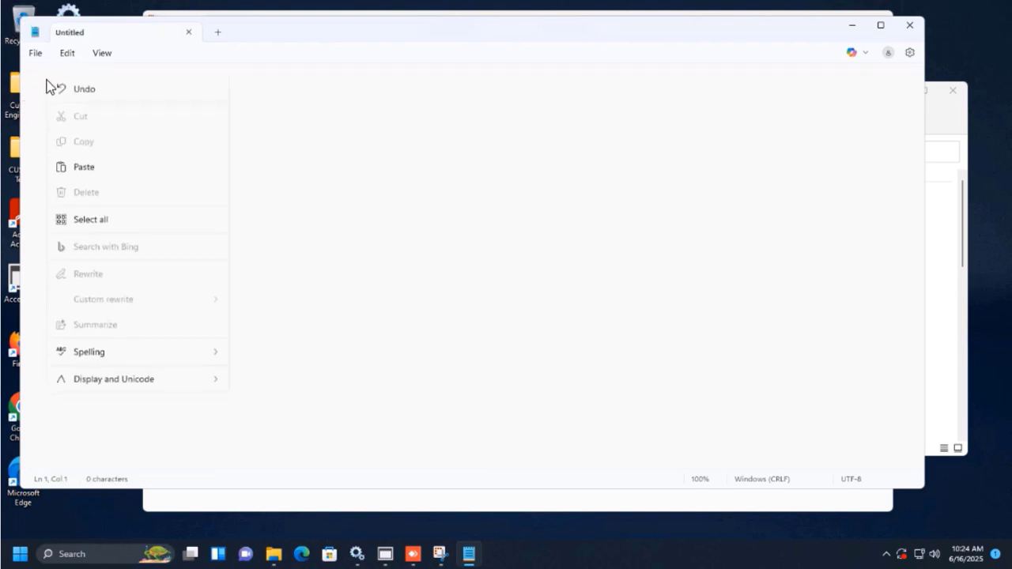
pyautogui.click(84, 168)
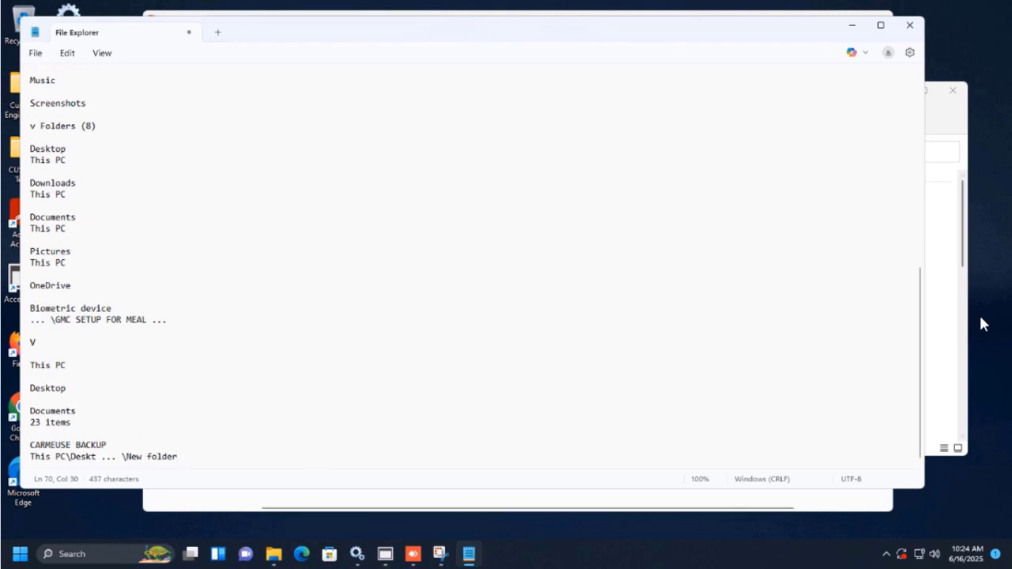
pyautogui.moveTo(917, 363); pyautogui.dragTo(880, 113)
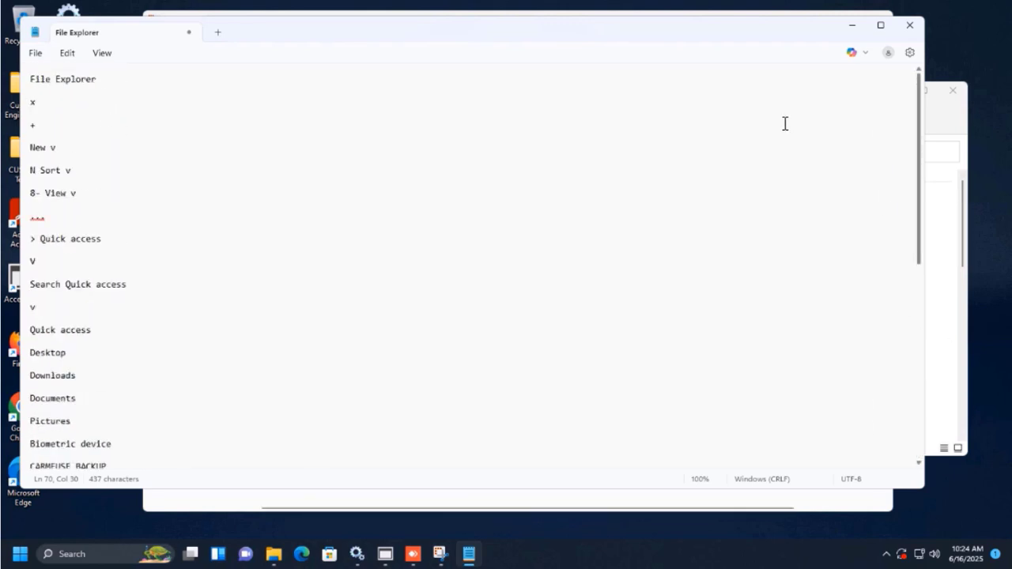
pyautogui.click(853, 26)
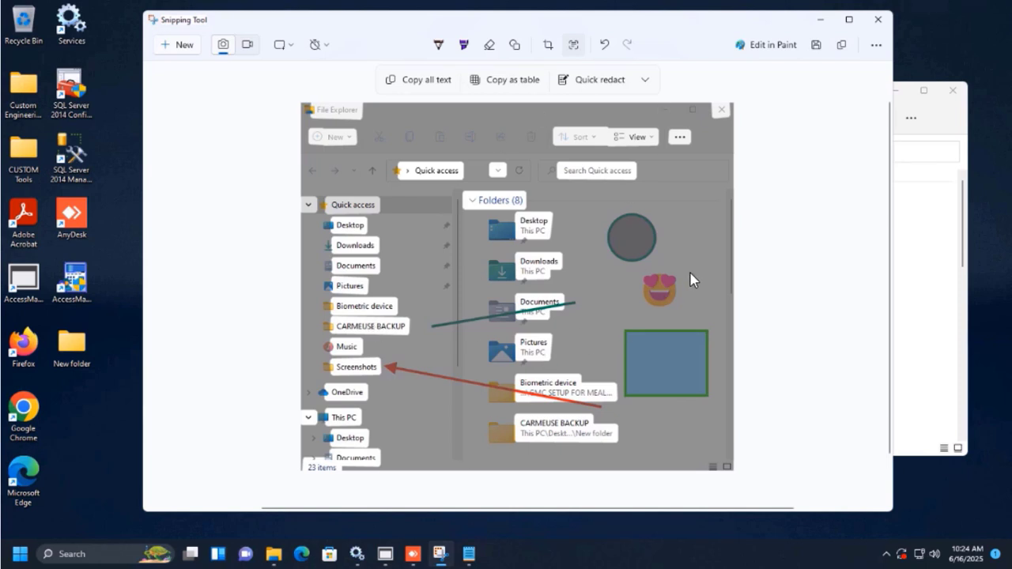
# - Try to quick-redact the text in the snip and leave the text actions mode
pyautogui.click(611, 85)
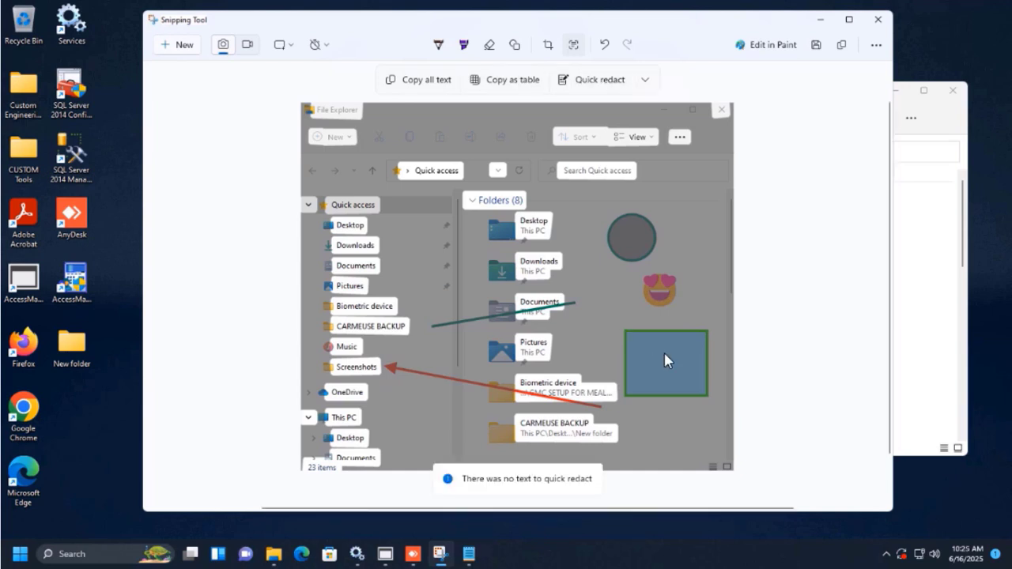
pyautogui.click(574, 44)
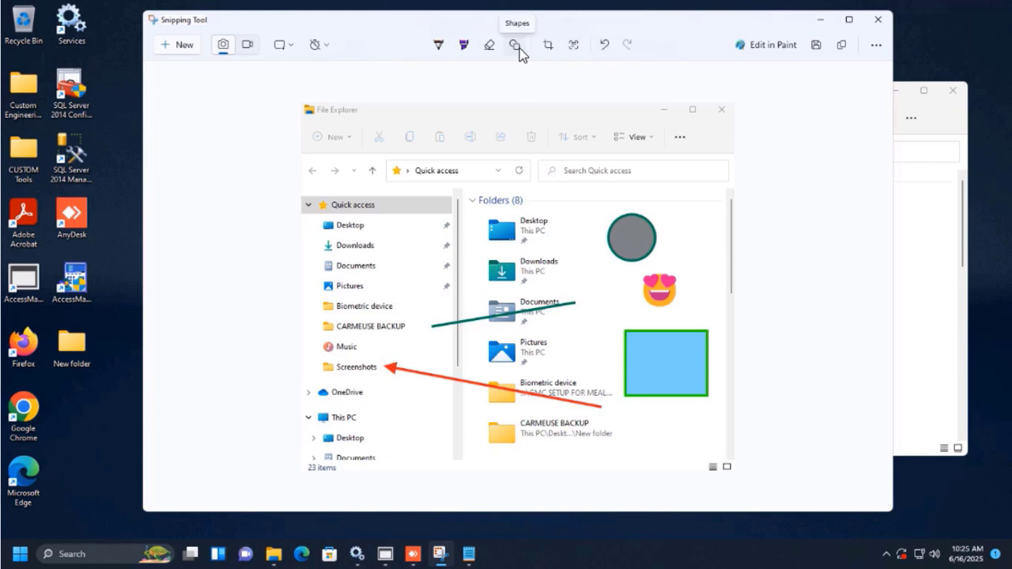
# - Undo the snip's annotation history step by step back to the unmarked image
pyautogui.click(605, 47)
pyautogui.click(605, 47)
pyautogui.click(606, 47)
pyautogui.click(606, 47)
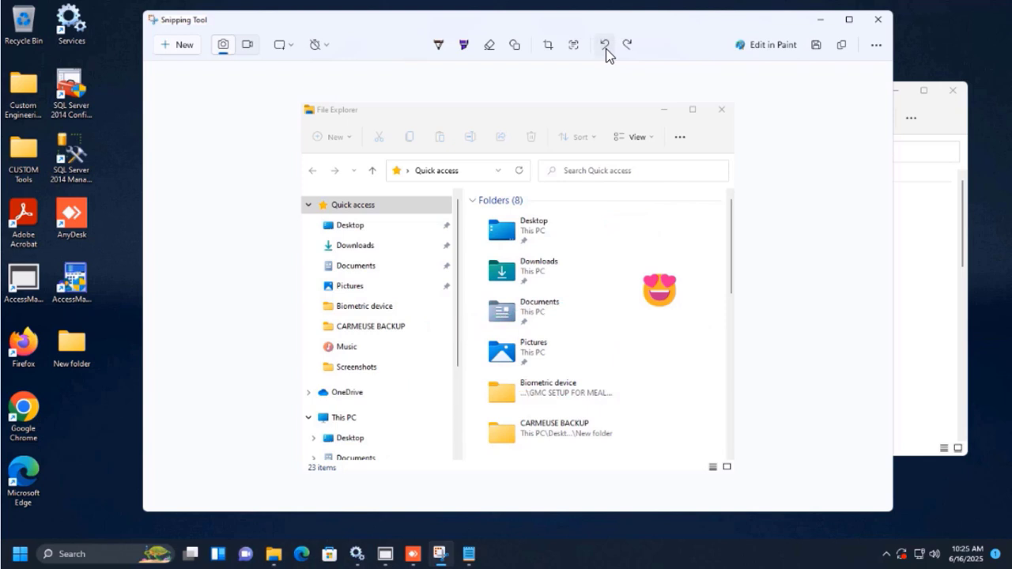
pyautogui.click(606, 48)
pyautogui.click(606, 48)
pyautogui.click(606, 47)
pyautogui.click(606, 47)
pyautogui.click(605, 48)
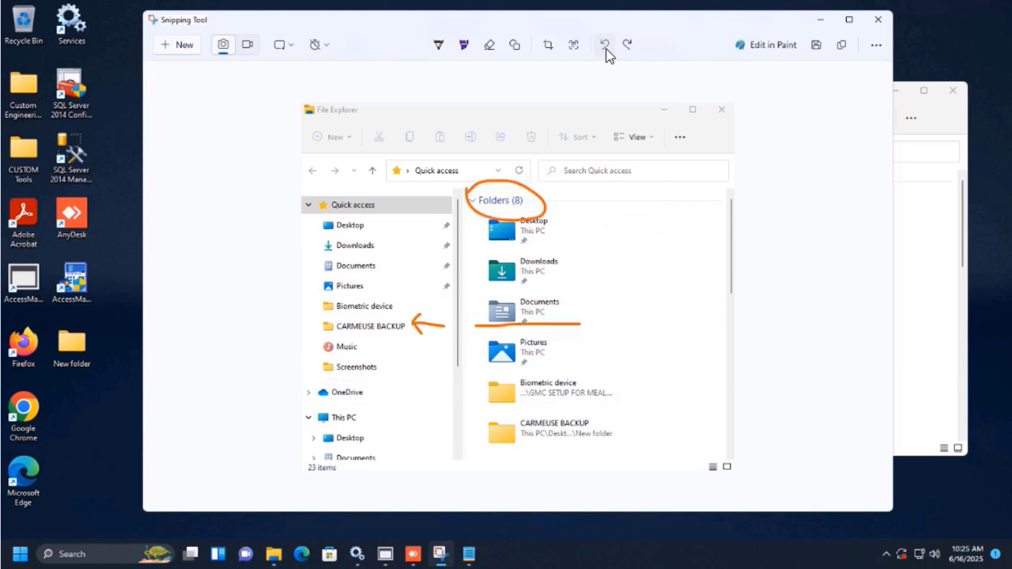
pyautogui.click(605, 47)
pyautogui.click(605, 47)
pyautogui.click(606, 48)
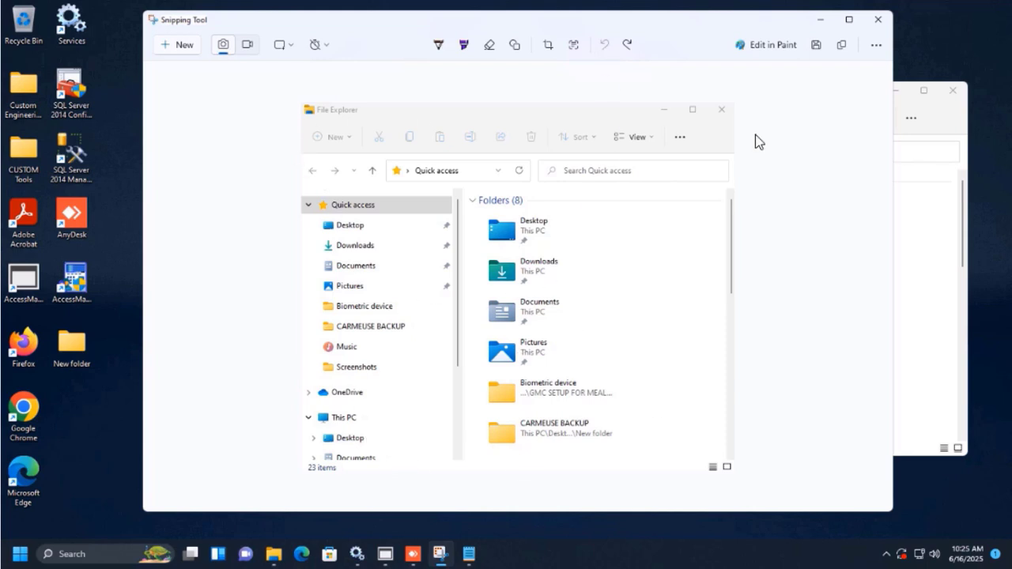
# - Redo all undone annotations up to the circle, line, red arrow, emoji and blue rectangle
pyautogui.click(631, 48)
pyautogui.click(630, 47)
pyautogui.click(630, 48)
pyautogui.click(630, 48)
pyautogui.click(630, 47)
pyautogui.click(630, 48)
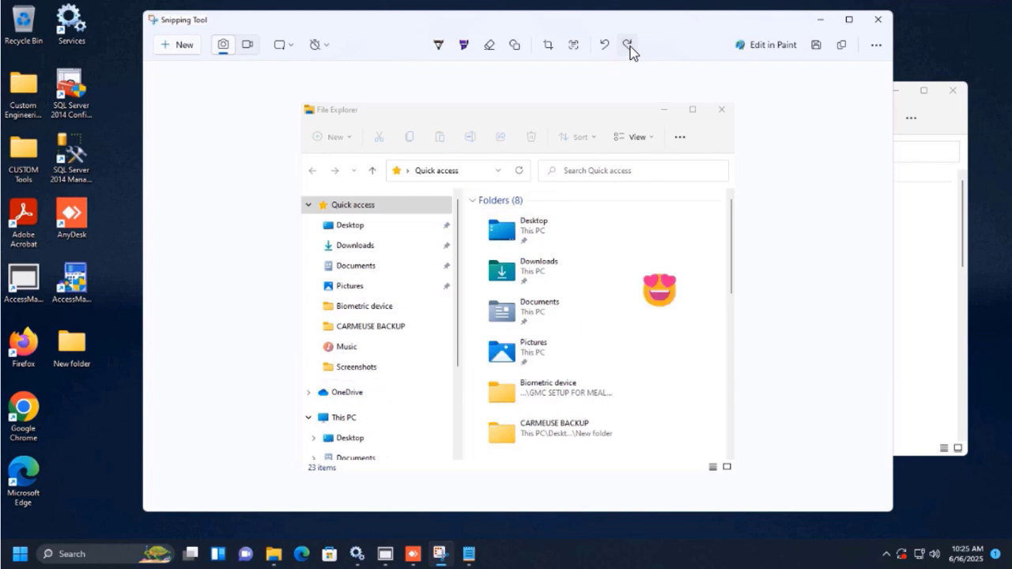
pyautogui.click(630, 47)
pyautogui.click(630, 48)
pyautogui.click(630, 47)
pyautogui.click(630, 48)
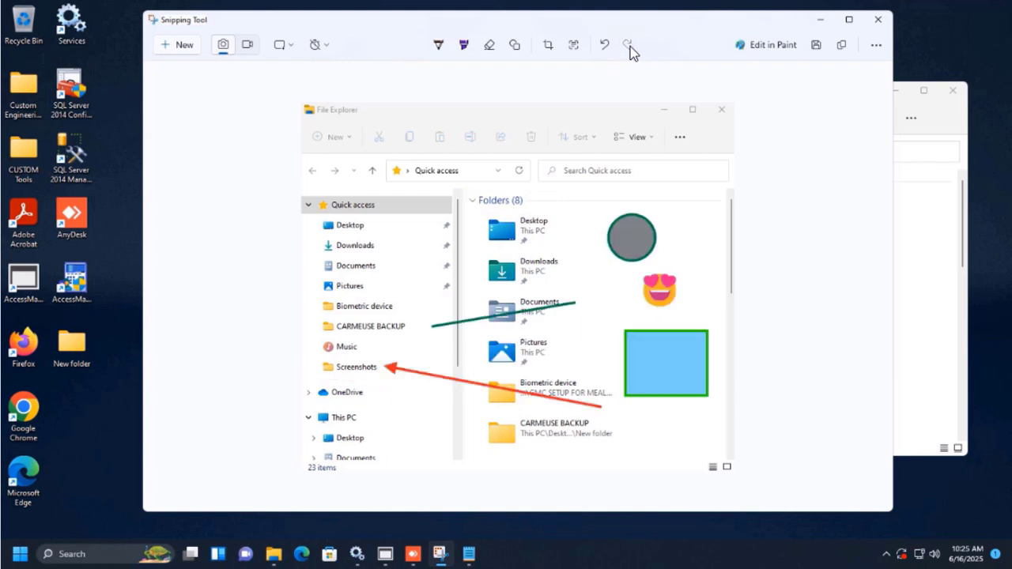
# - Open the annotated snip in Paint and look at its selection options
pyautogui.click(779, 48)
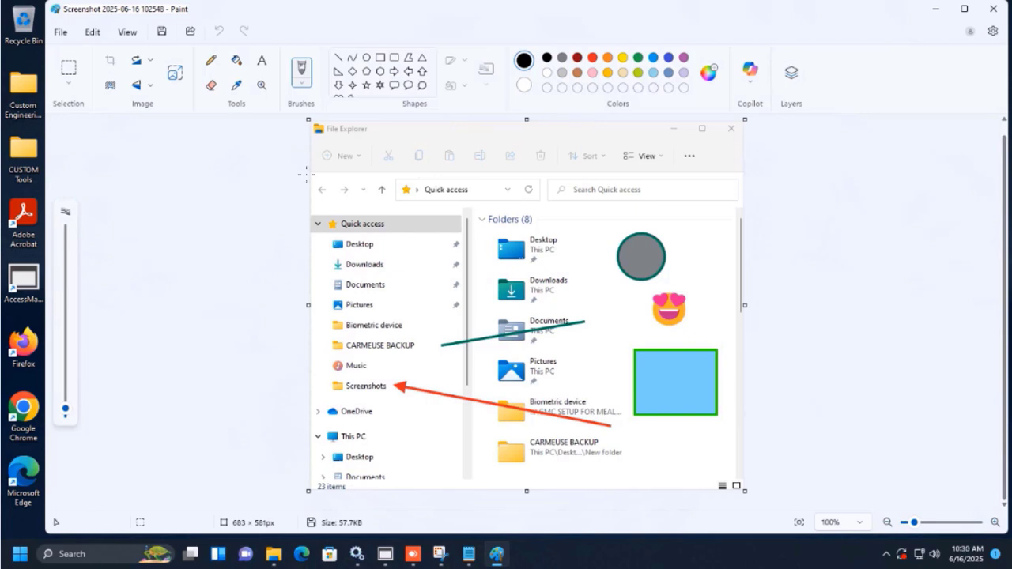
pyautogui.click(69, 83)
pyautogui.click(70, 92)
pyautogui.scroll(-1, 434, 89)
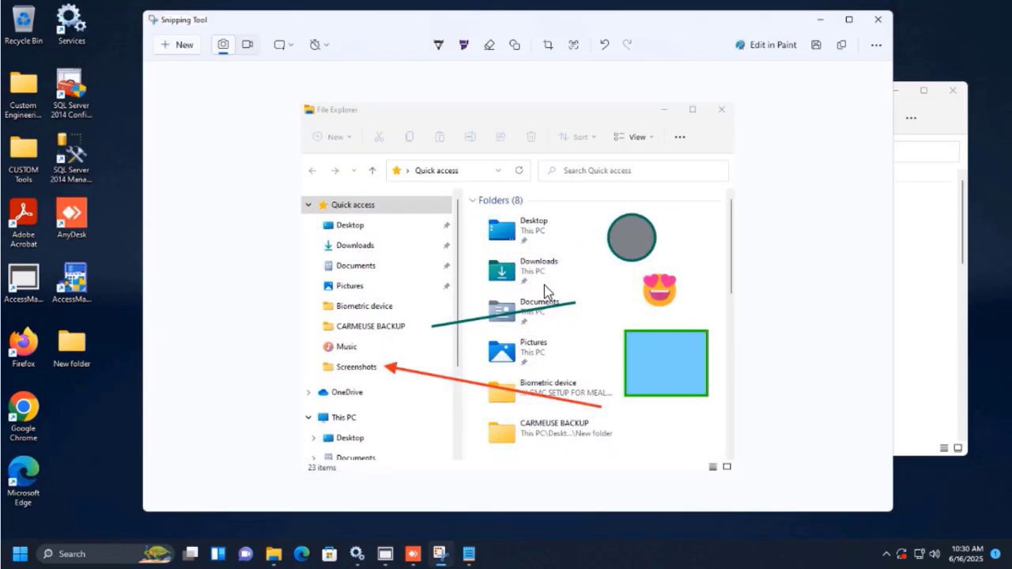
# - Look at the automatically saved screenshot in the Screenshots folder under Pictures in File Explorer, and minimize the folder window
pyautogui.moveTo(519, 26); pyautogui.dragTo(476, 24)
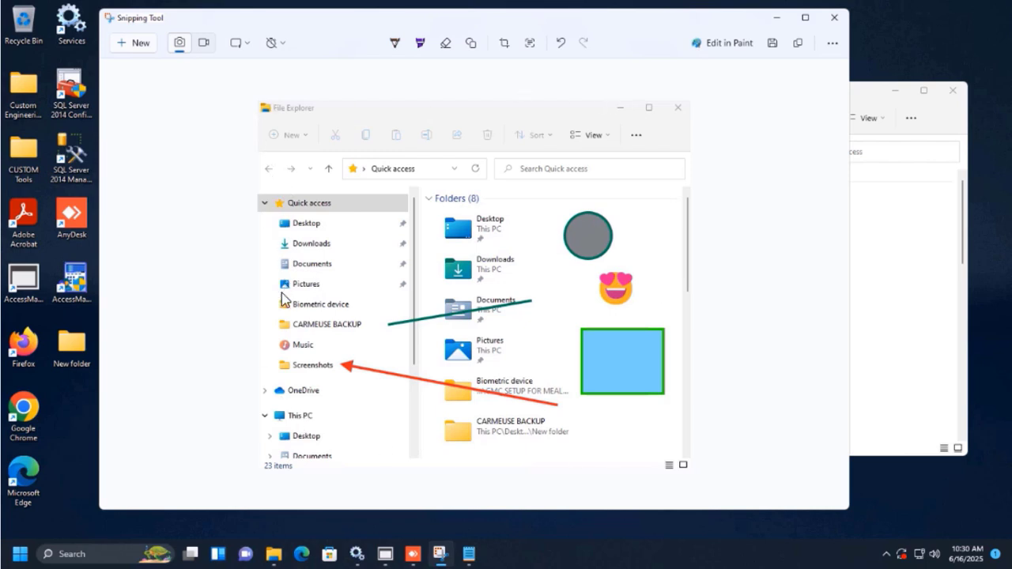
pyautogui.click(273, 553)
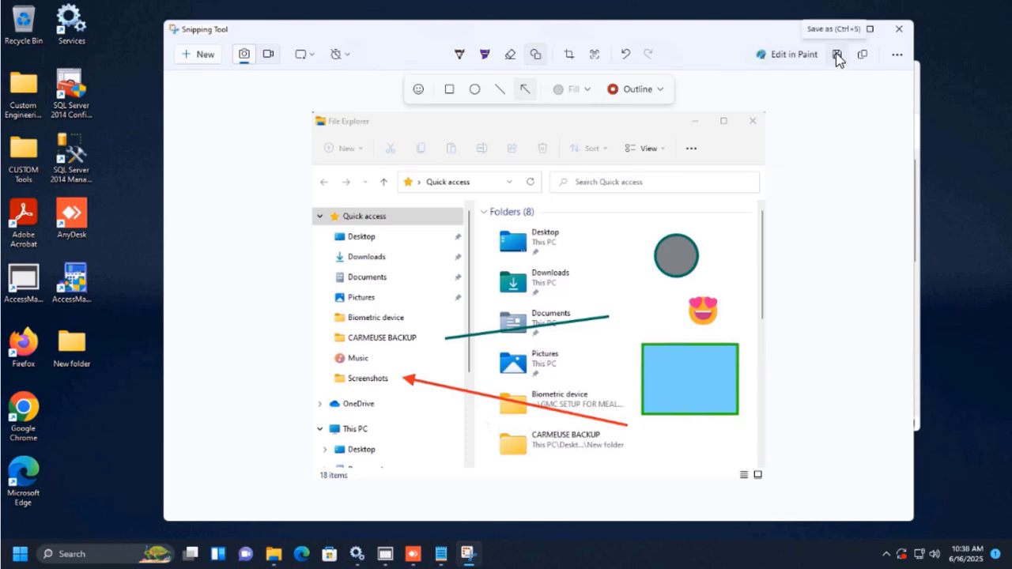
pyautogui.click(273, 553)
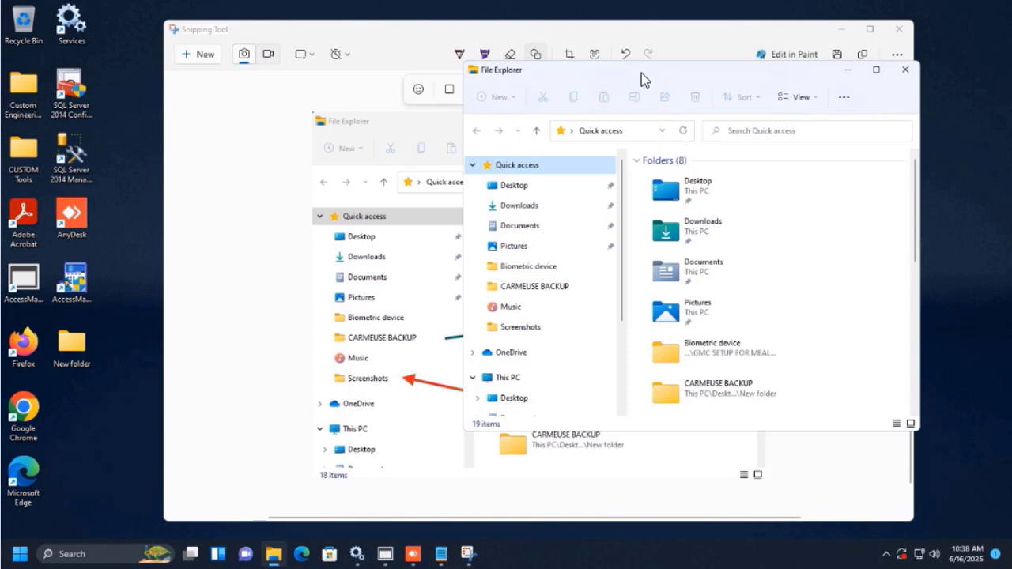
pyautogui.moveTo(641, 73); pyautogui.dragTo(294, 62)
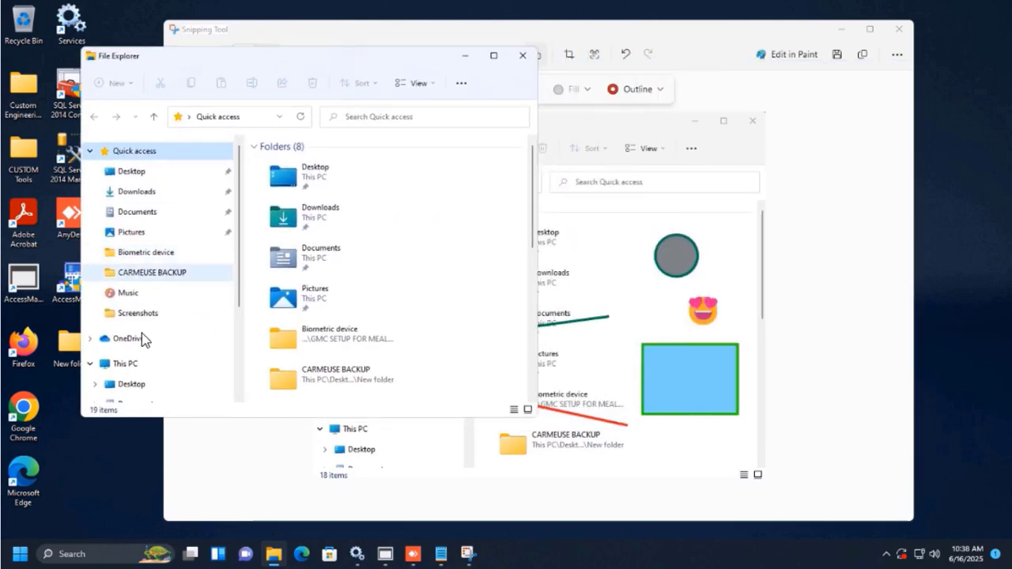
pyautogui.click(124, 364)
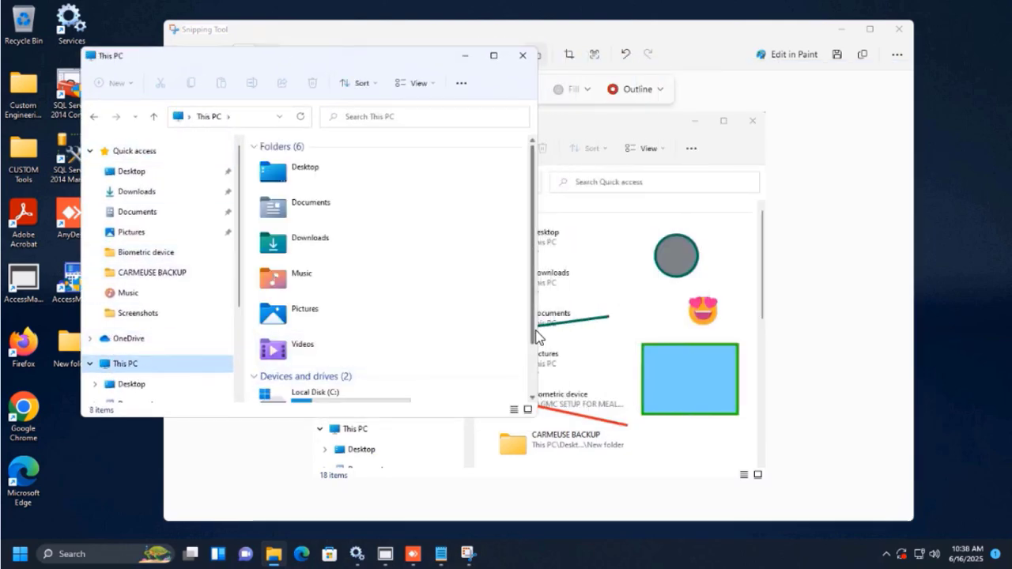
pyautogui.scroll(-1, 310, 304)
pyautogui.doubleClick(306, 282)
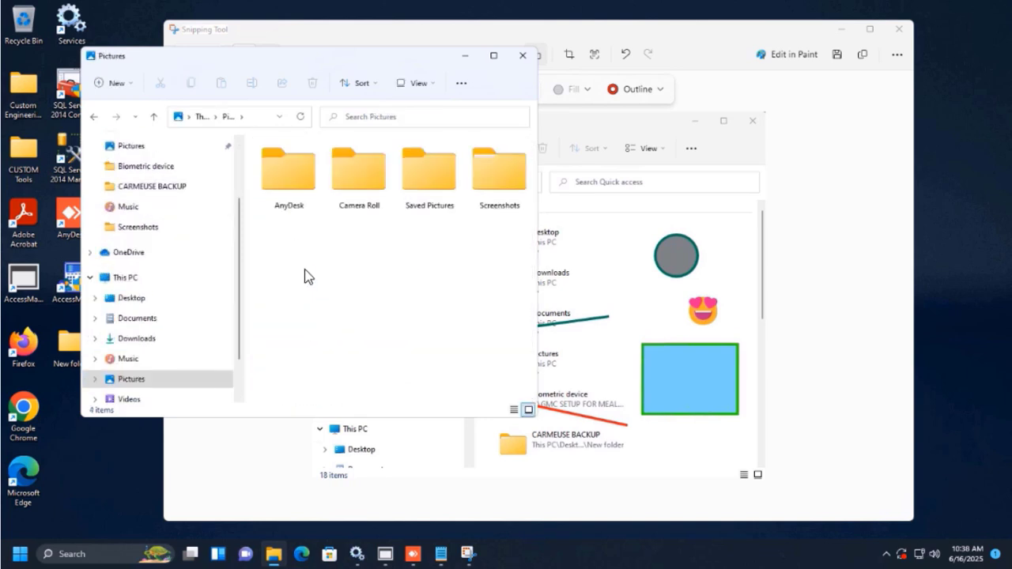
pyautogui.doubleClick(509, 169)
pyautogui.click(293, 187)
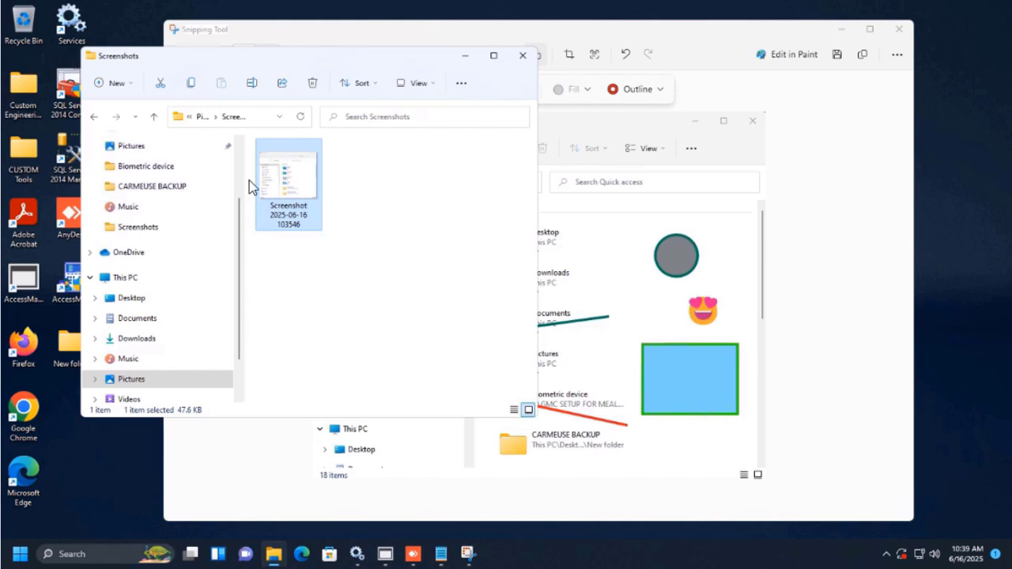
pyautogui.click(464, 56)
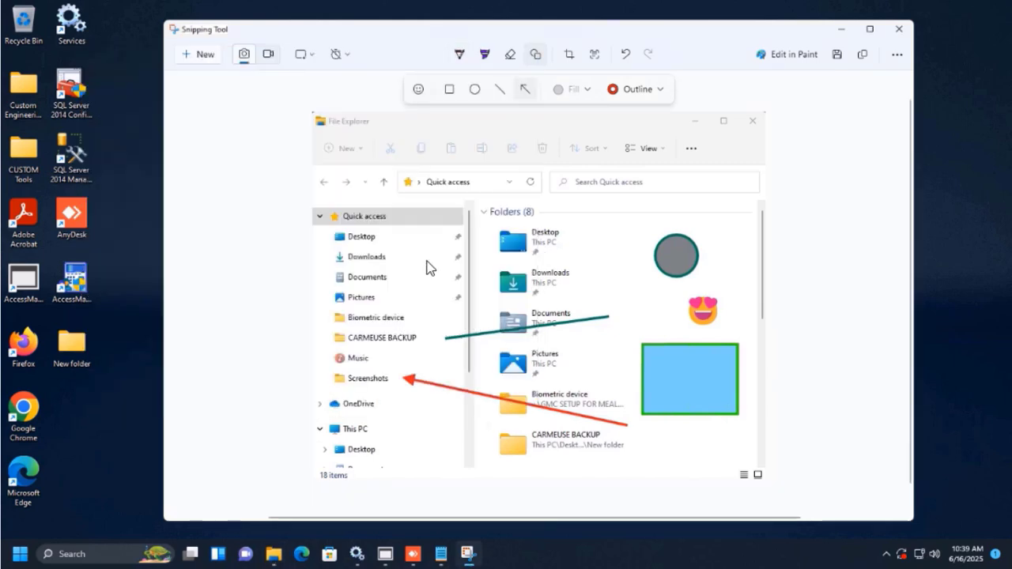
pyautogui.click(835, 55)
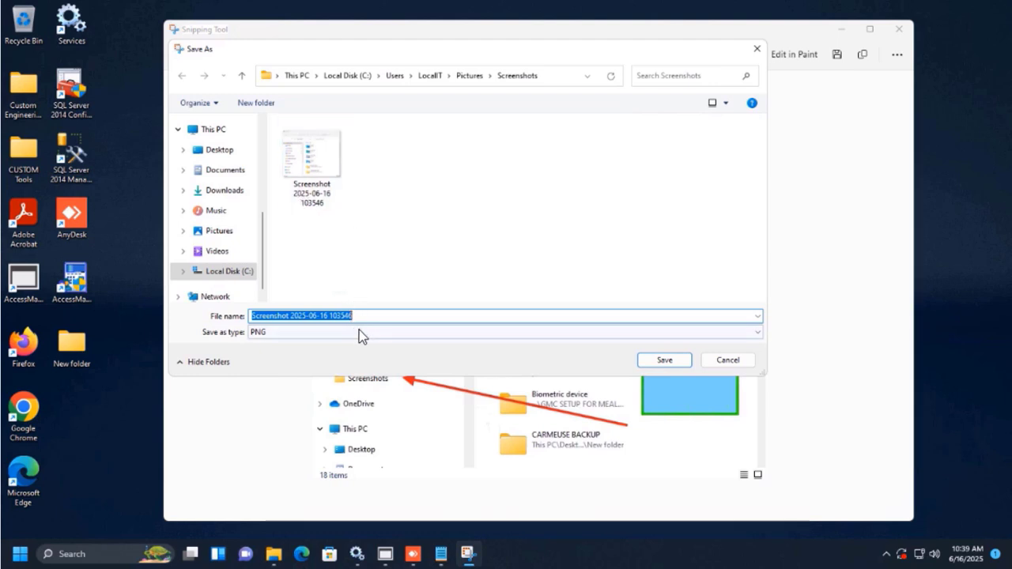
pyautogui.click(404, 319)
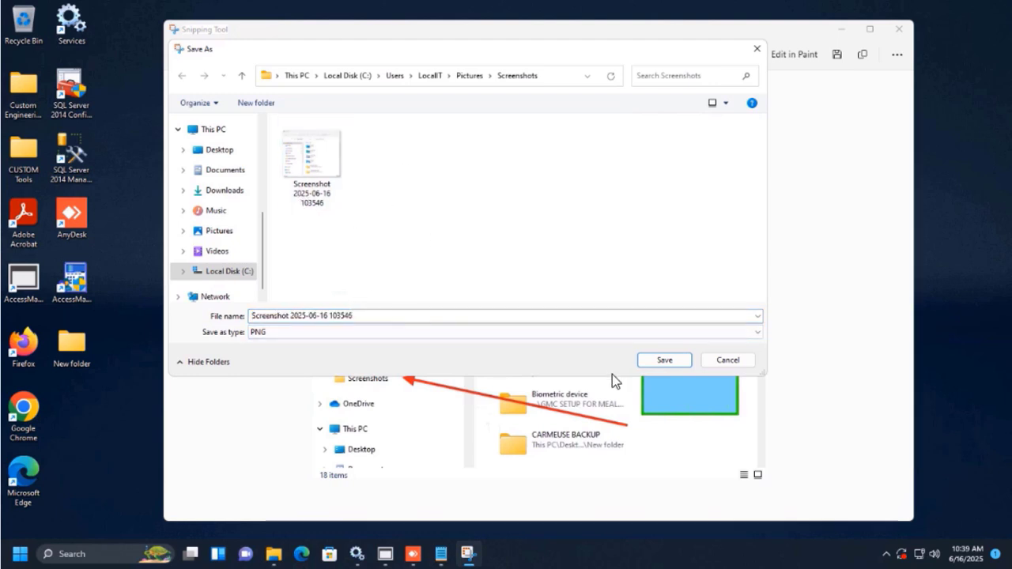
pyautogui.click(665, 360)
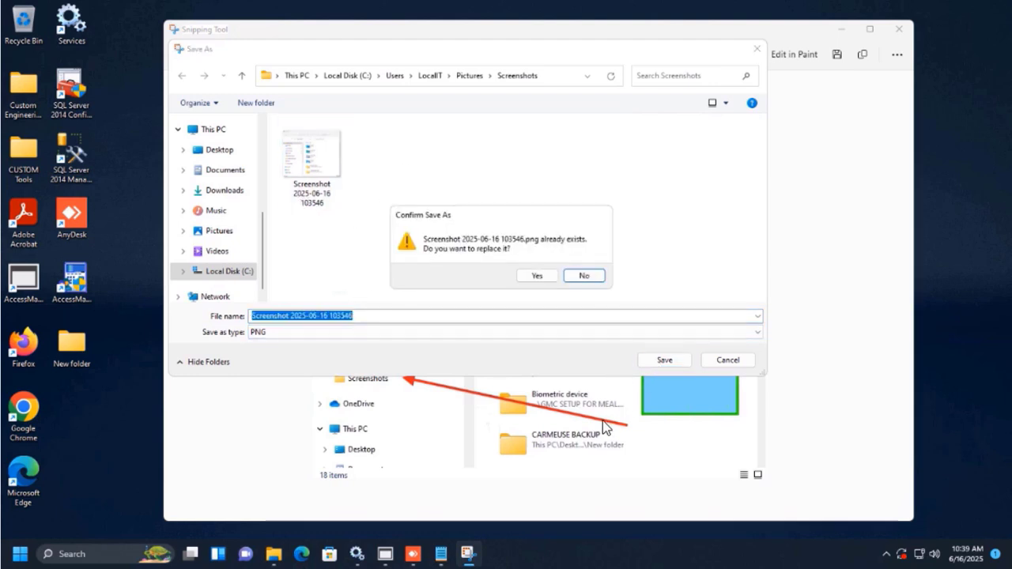
pyautogui.click(601, 274)
pyautogui.click(363, 315)
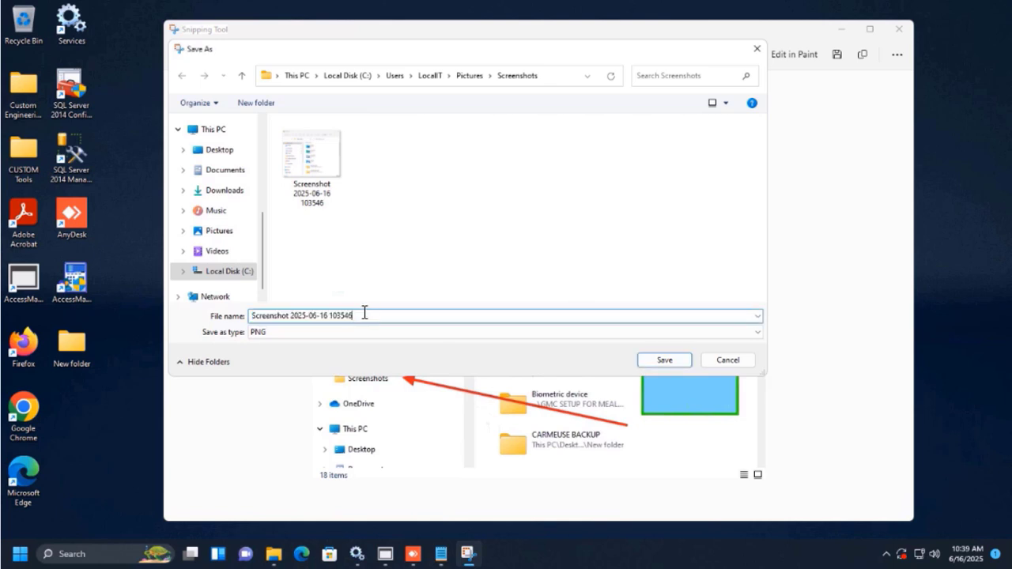
pyautogui.click(668, 364)
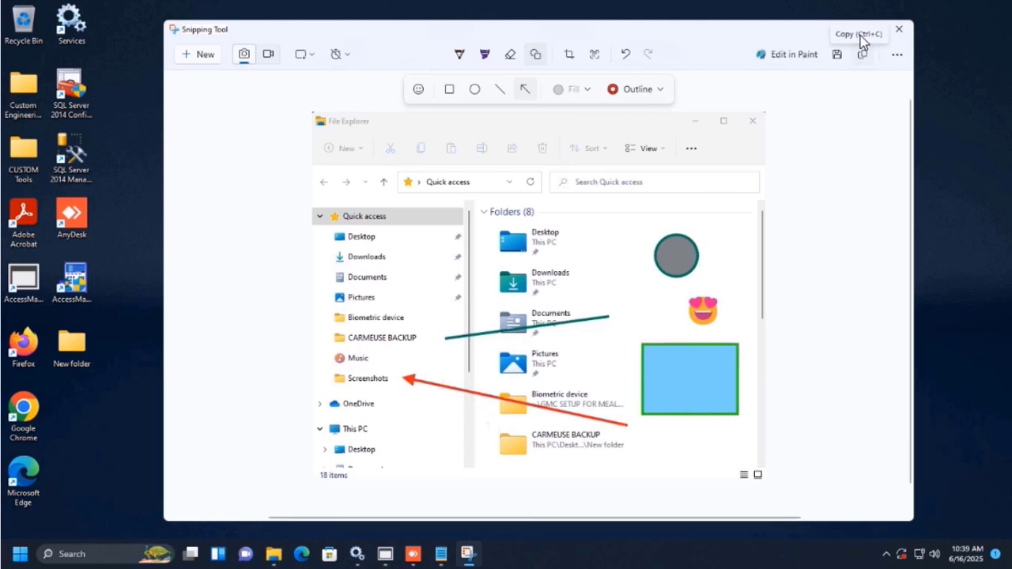
# - Copy the annotated snip to the clipboard and create a blank document in Word
pyautogui.click(862, 55)
pyautogui.click(63, 555)
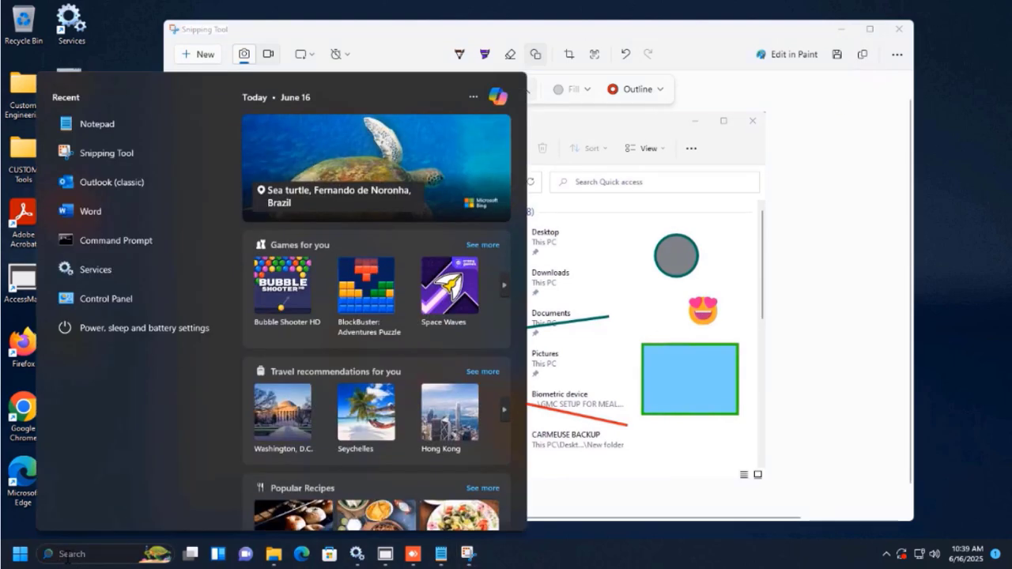
pyautogui.click(100, 212)
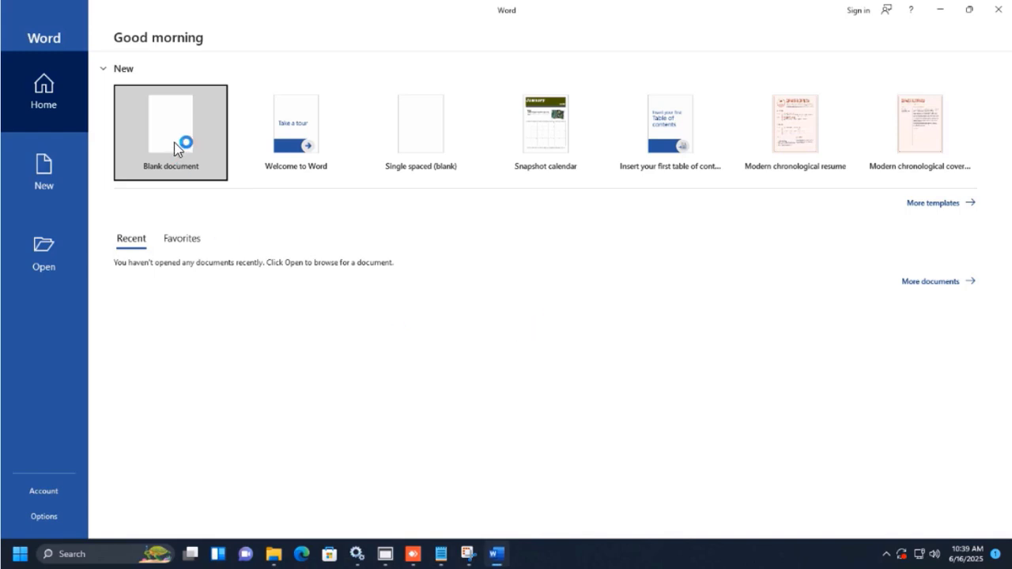
pyautogui.click(182, 198)
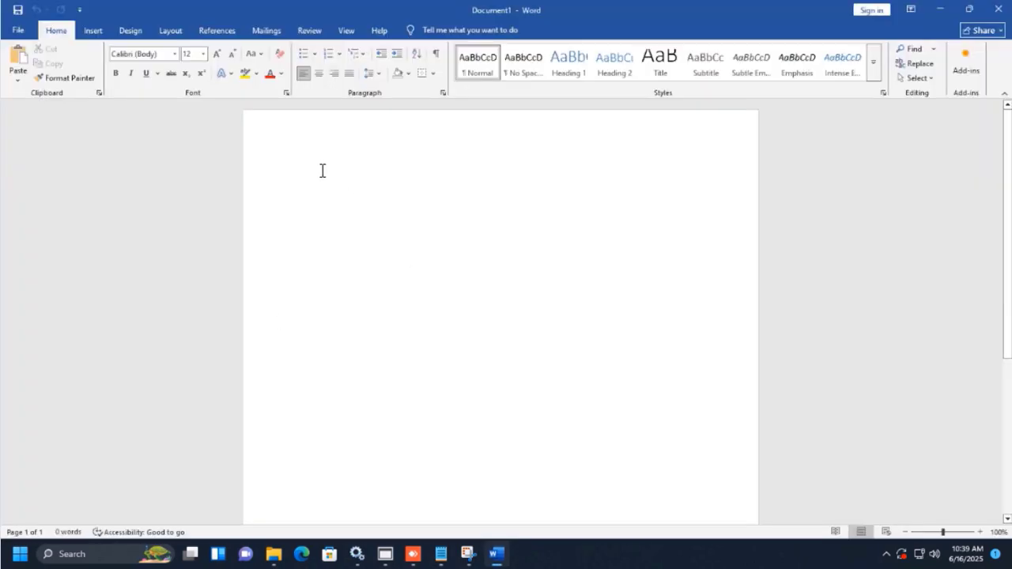
# - Paste the copied snip into the blank document, dismiss the paste tip, and minimize Word to return to Snipping Tool
pyautogui.rightClick(322, 179)
pyautogui.click(352, 254)
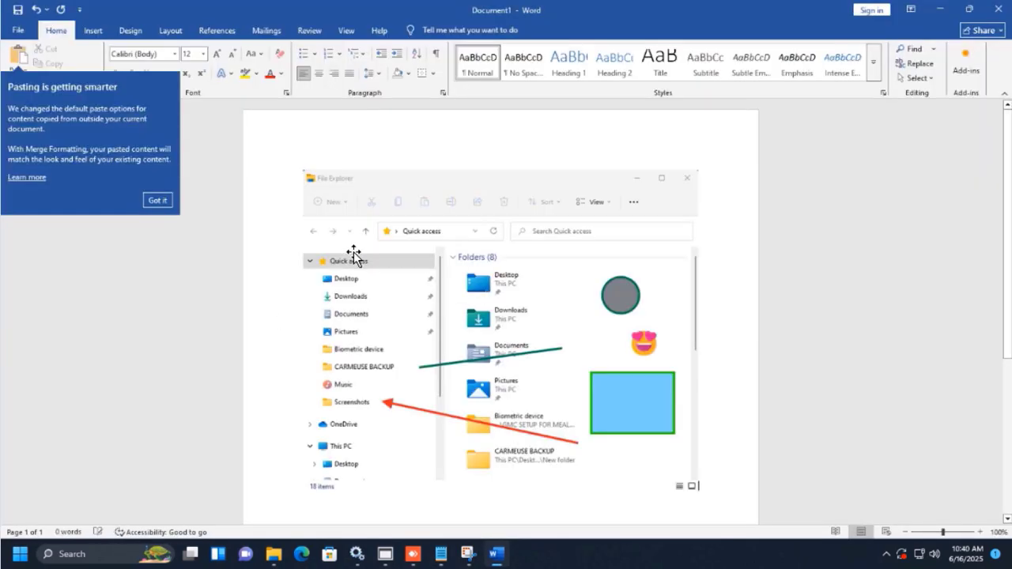
pyautogui.click(158, 200)
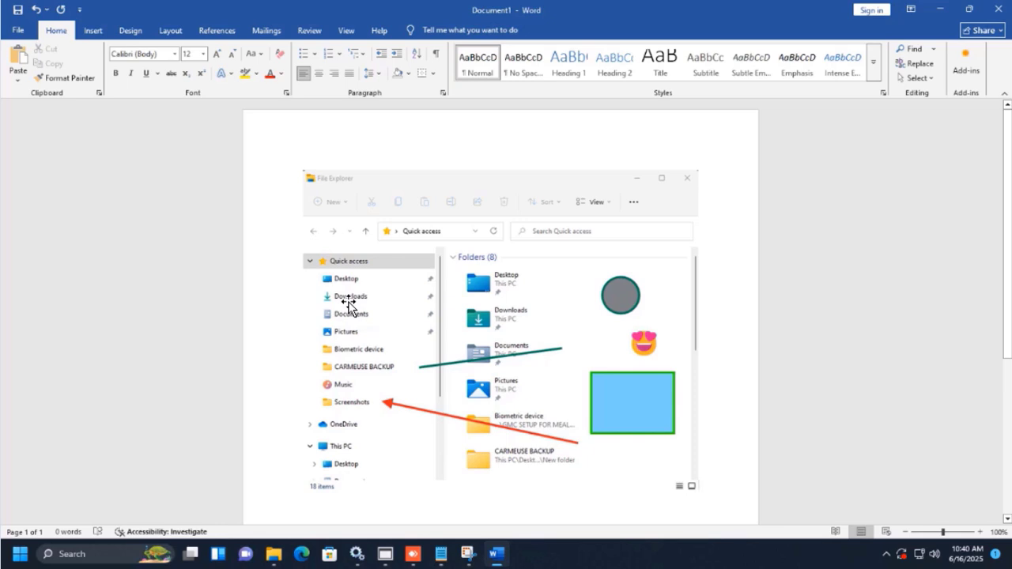
pyautogui.click(941, 11)
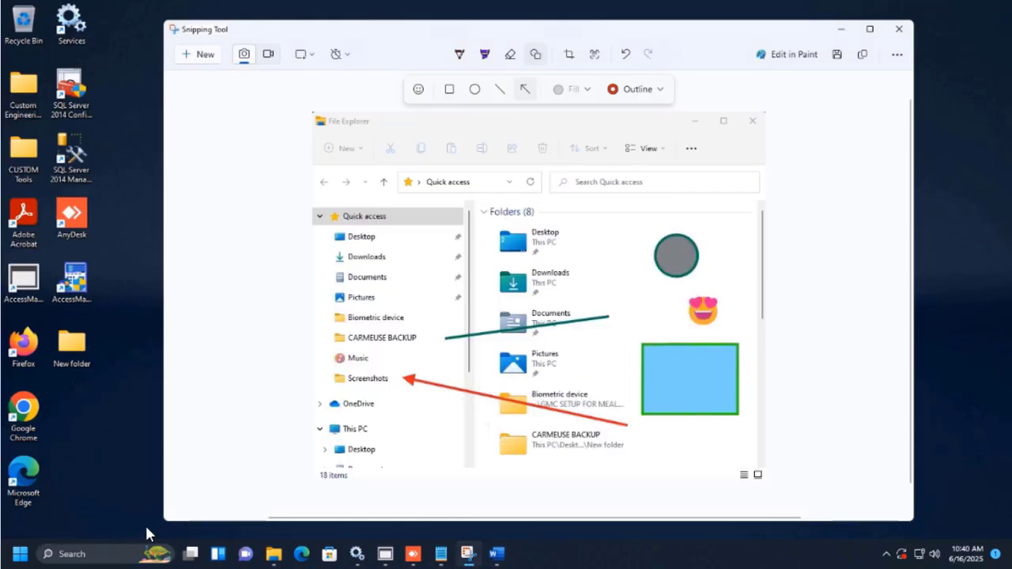
pyautogui.click(79, 554)
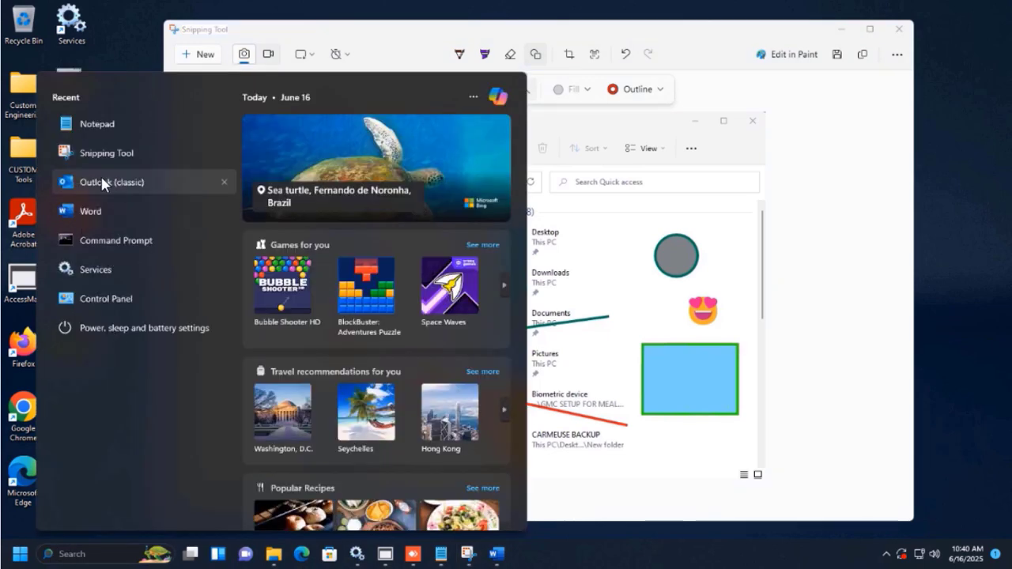
pyautogui.click(800, 406)
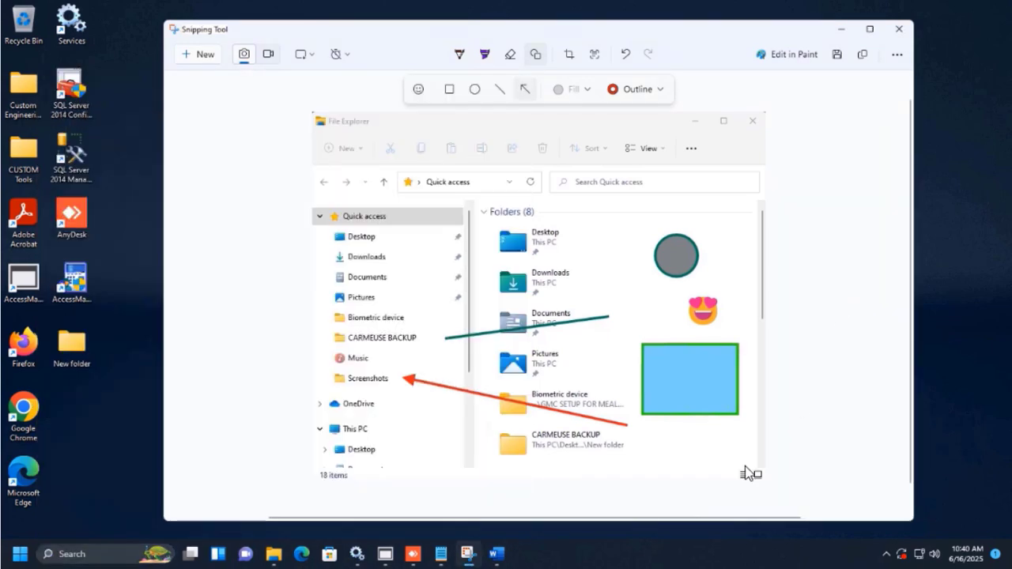
# - Zoom in on the snip by two levels
pyautogui.click(897, 56)
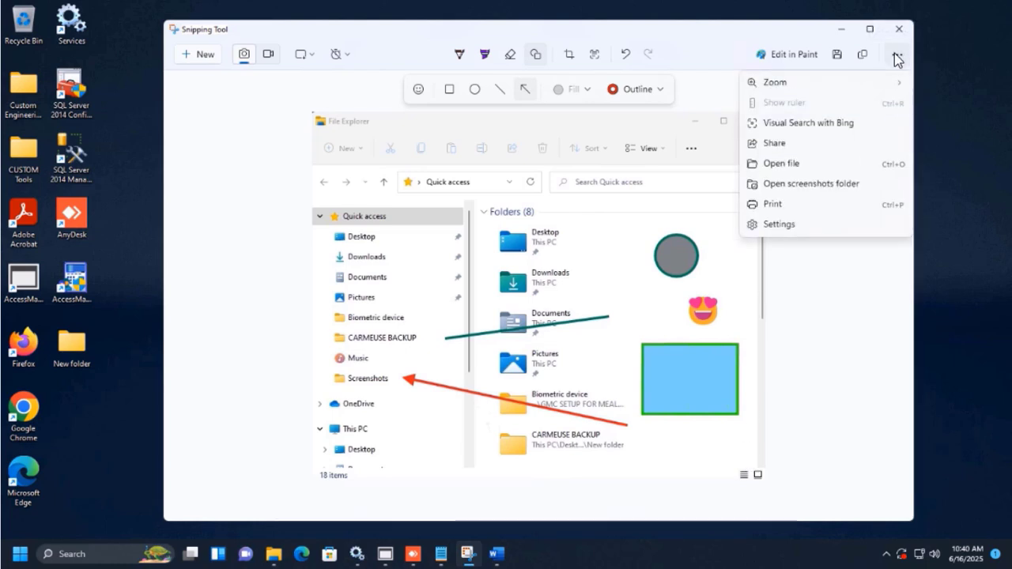
pyautogui.moveTo(862, 82)
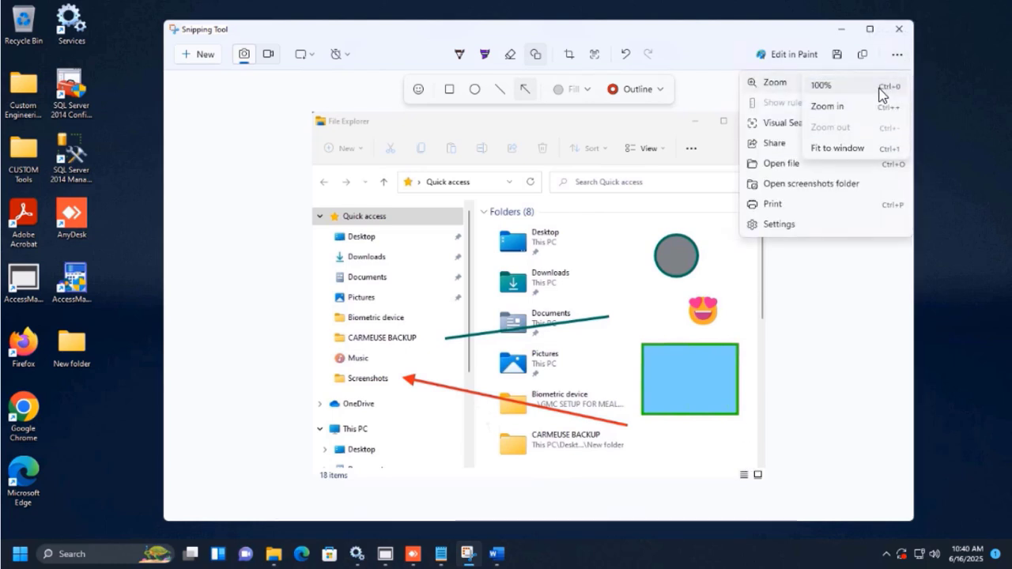
pyautogui.click(854, 106)
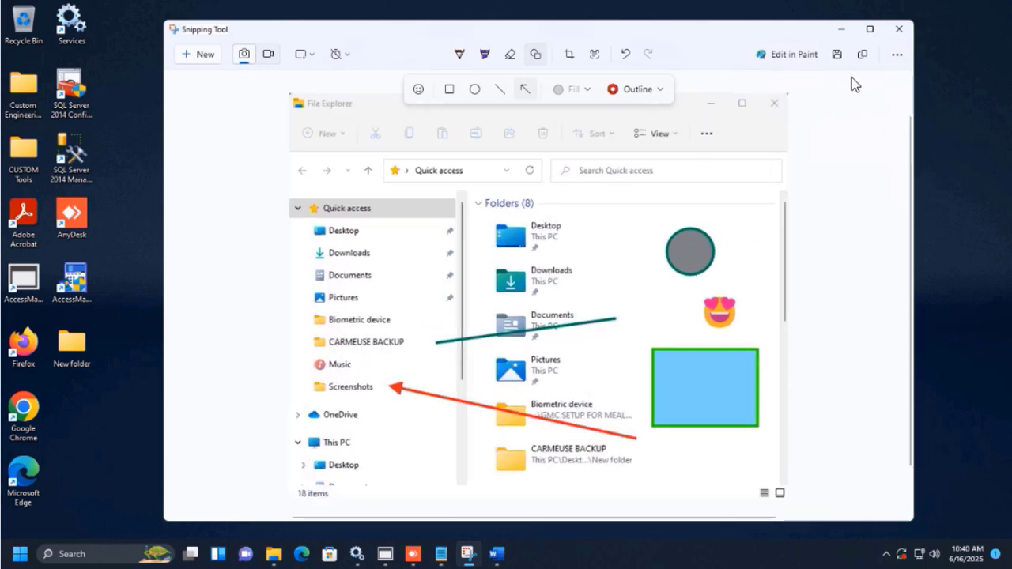
pyautogui.click(898, 57)
pyautogui.moveTo(869, 82)
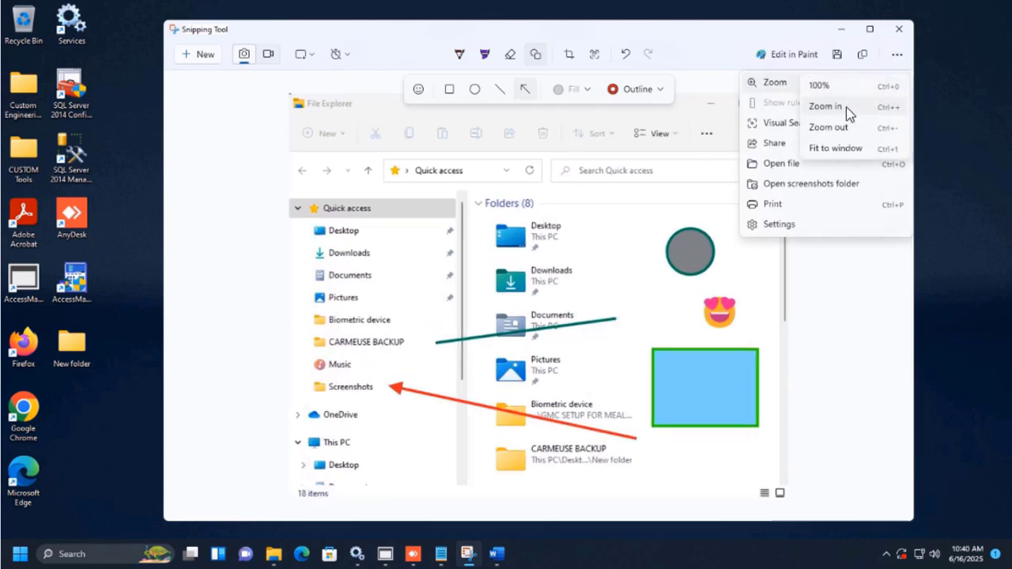
pyautogui.click(848, 105)
# - Zoom the snip back out by two levels
pyautogui.click(896, 55)
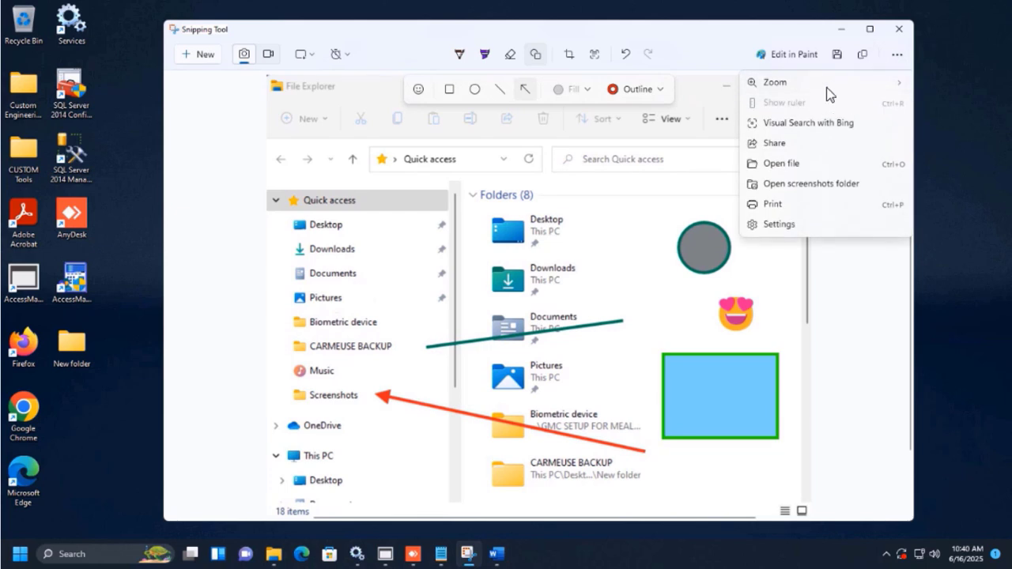
pyautogui.moveTo(830, 85)
pyautogui.click(833, 128)
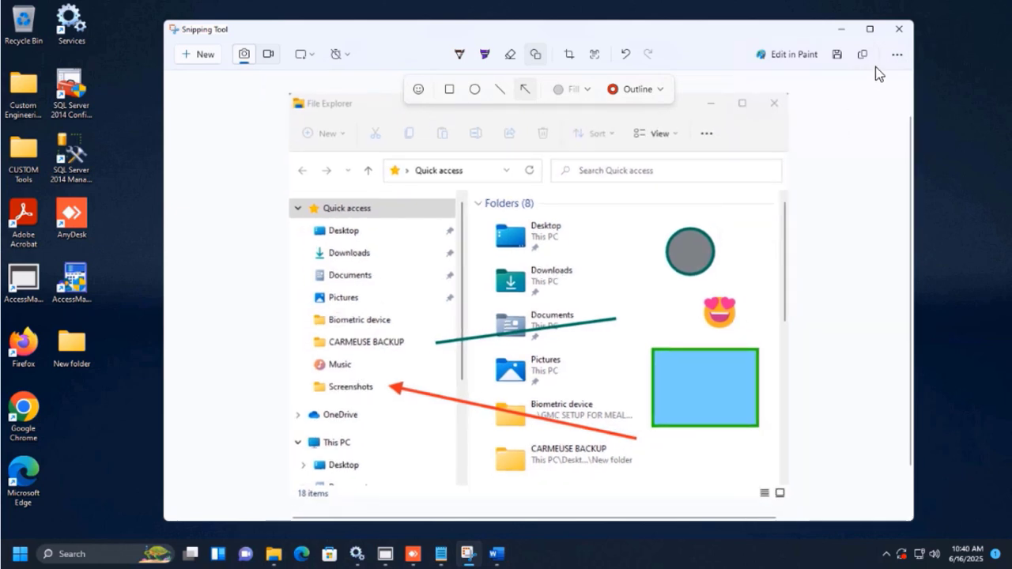
pyautogui.click(897, 55)
pyautogui.moveTo(758, 82)
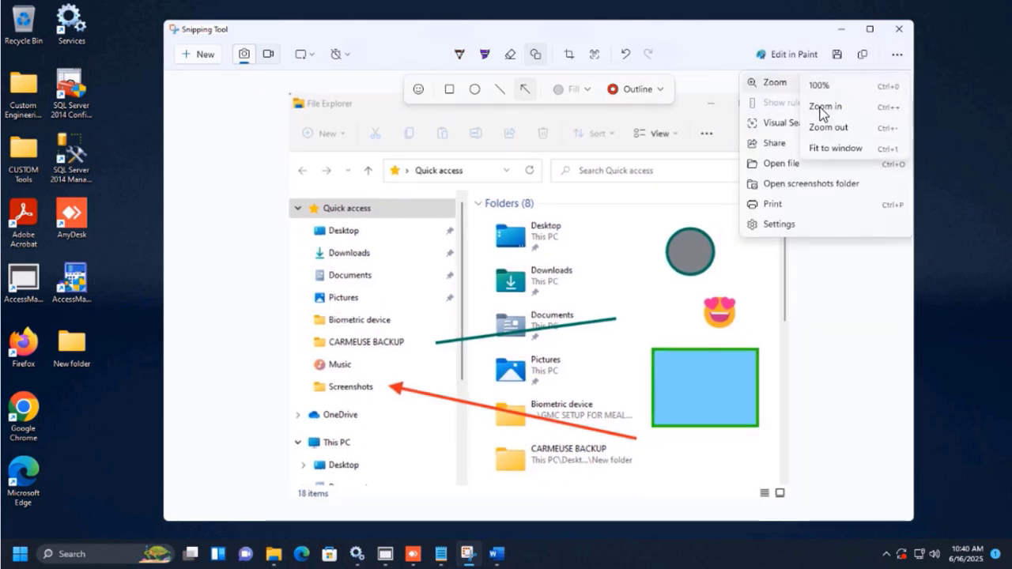
pyautogui.click(825, 127)
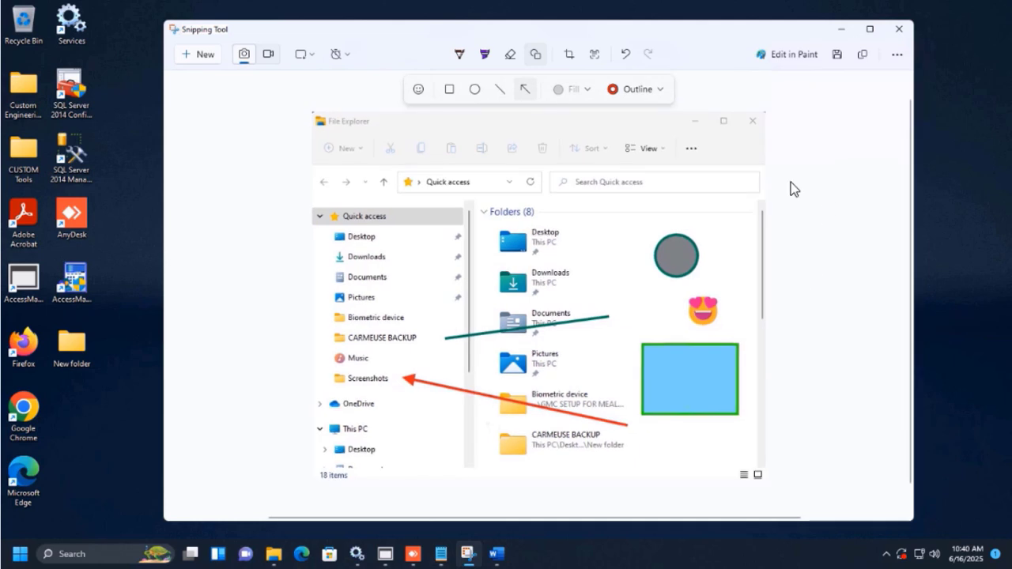
# - Run a Visual Search with Bing on the snip, look over the matching images, and close the browser
pyautogui.click(897, 55)
pyautogui.moveTo(835, 80)
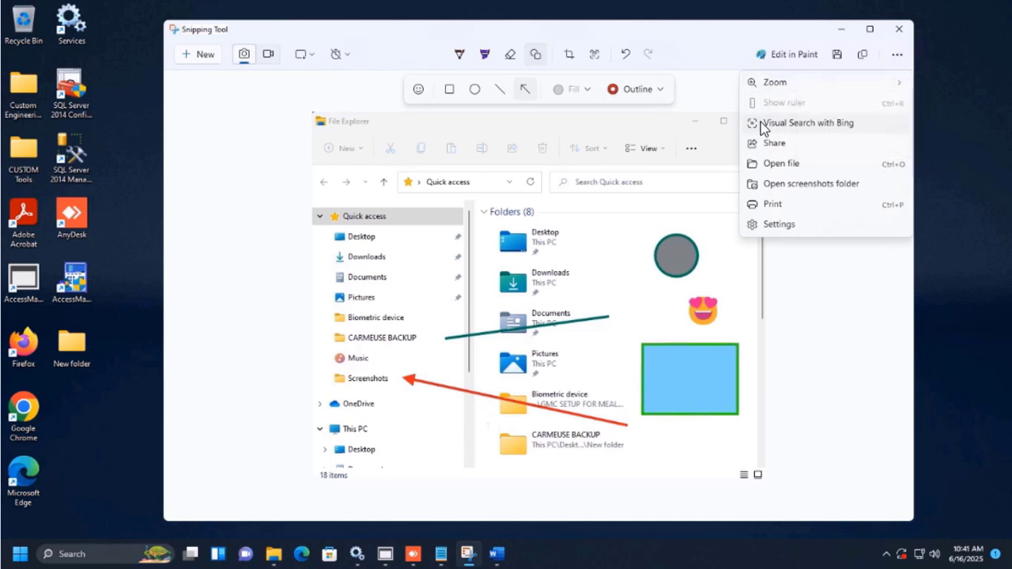
pyautogui.click(803, 124)
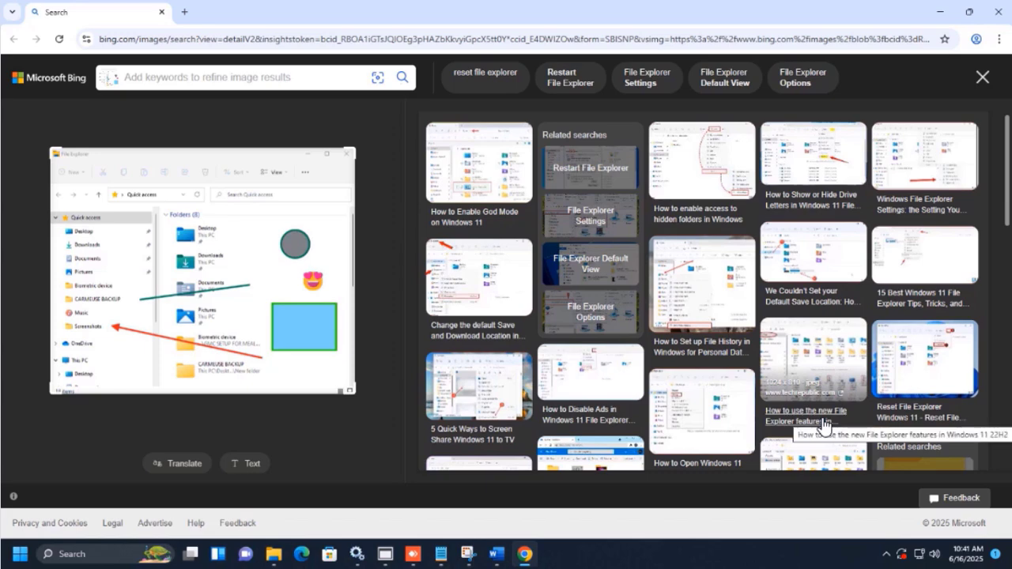
pyautogui.moveTo(1008, 164)
pyautogui.mouseDown()
pyautogui.moveTo(1009, 359)
pyautogui.moveTo(1008, 166)
pyautogui.mouseUp()
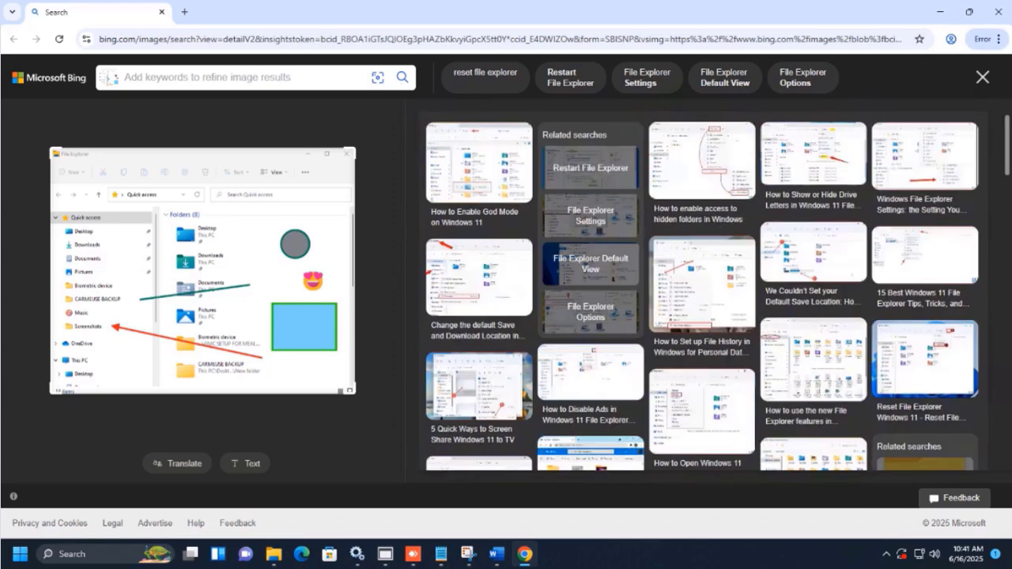
pyautogui.click(982, 77)
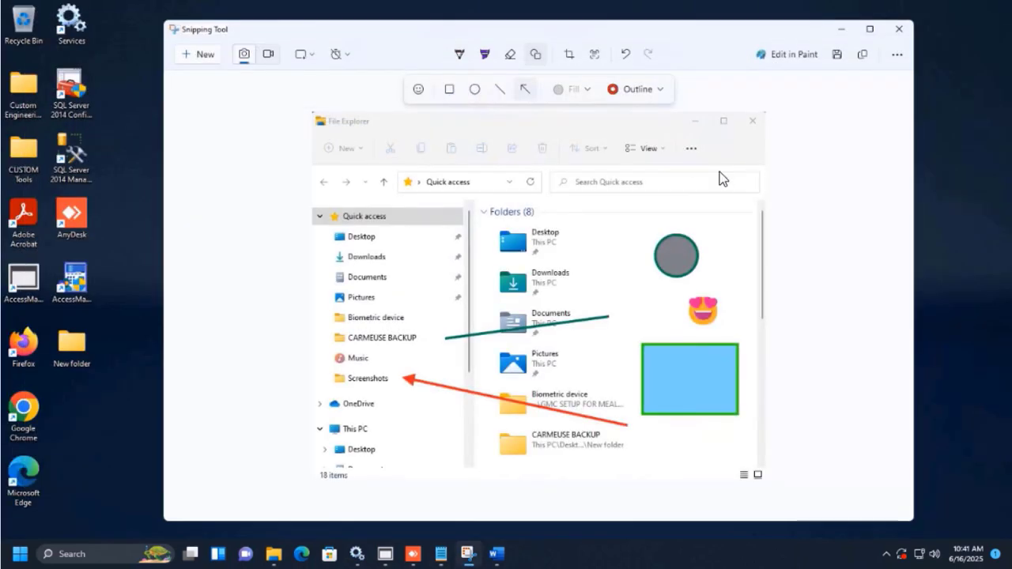
pyautogui.click(896, 55)
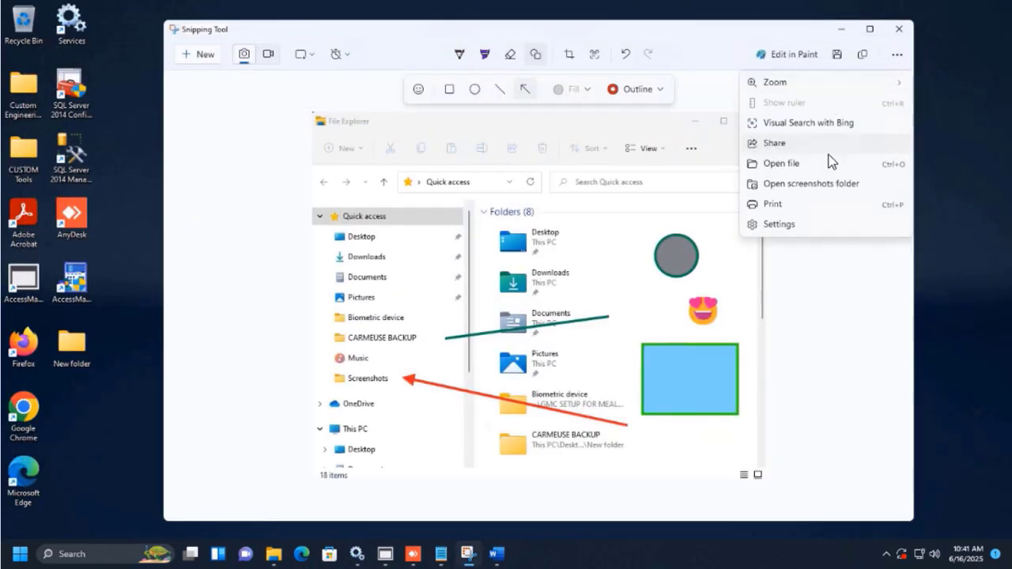
pyautogui.click(782, 164)
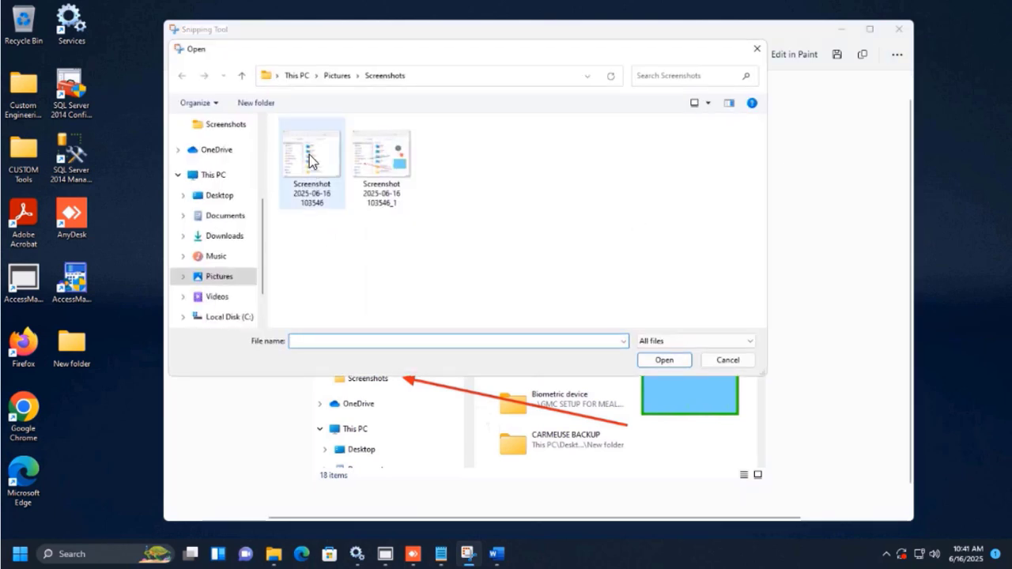
pyautogui.click(215, 278)
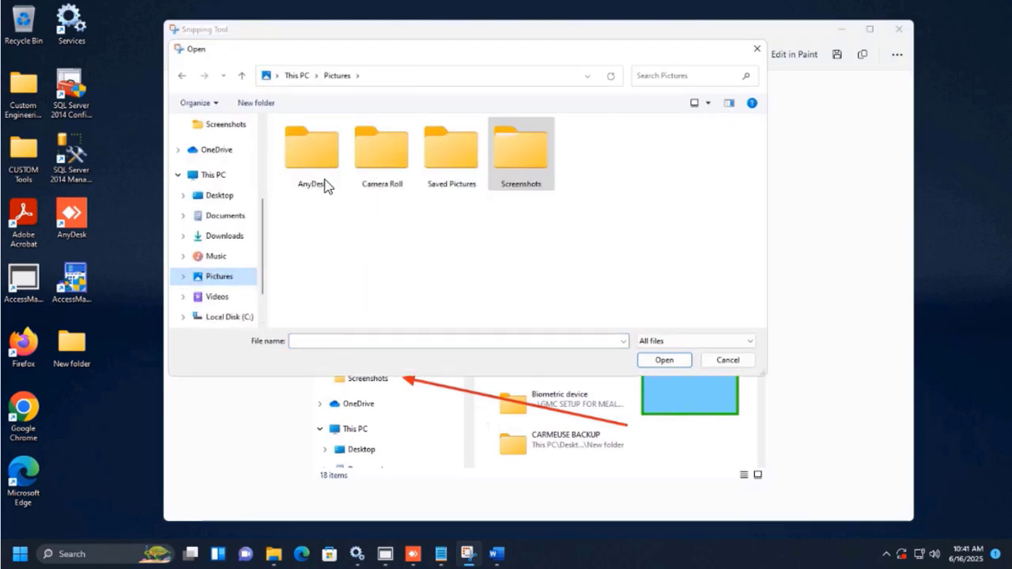
pyautogui.doubleClick(390, 155)
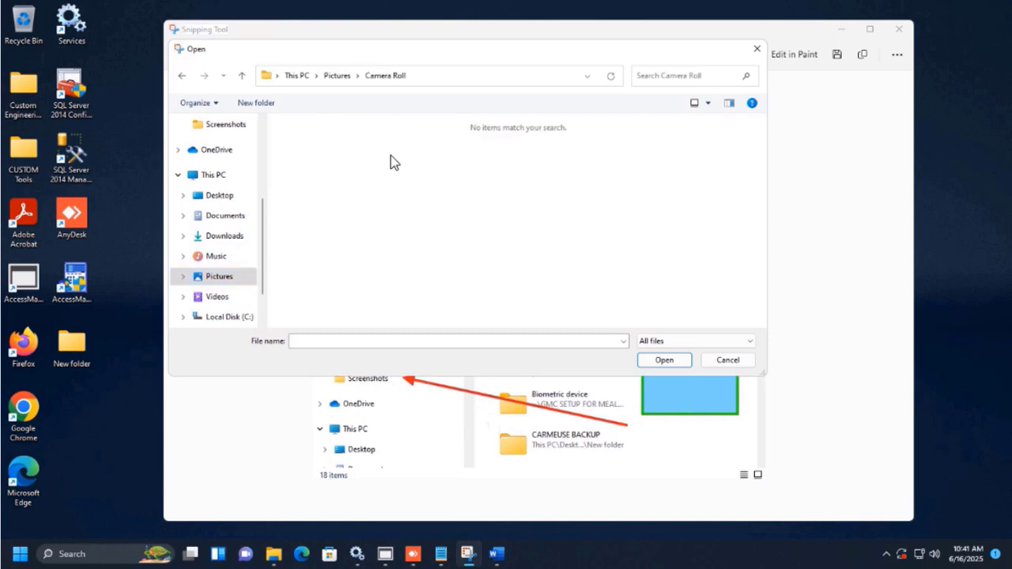
pyautogui.click(330, 76)
pyautogui.scroll(-2, 266, 289)
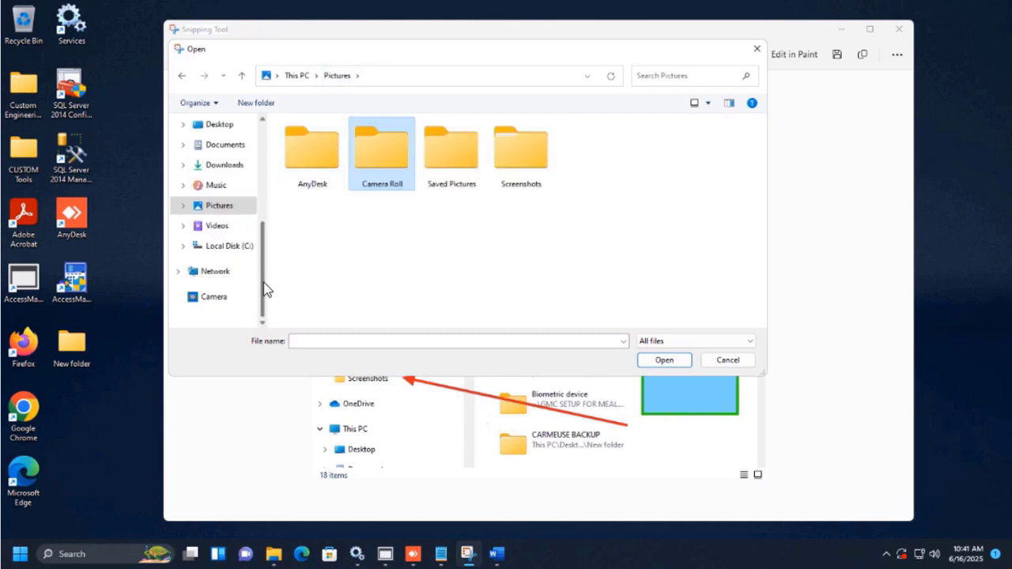
pyautogui.scroll(3, 237, 261)
pyautogui.doubleClick(522, 155)
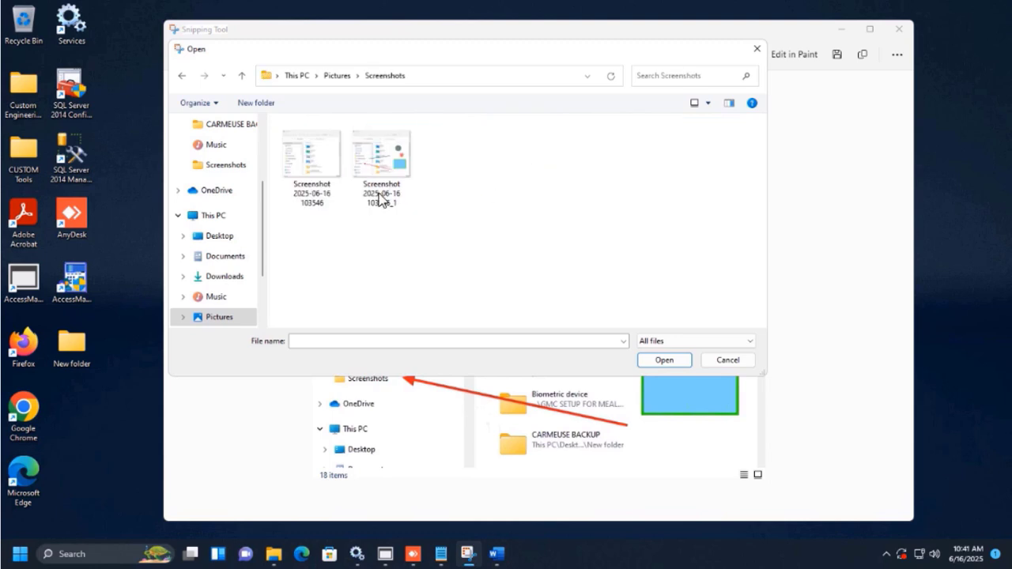
pyautogui.click(310, 164)
pyautogui.click(663, 360)
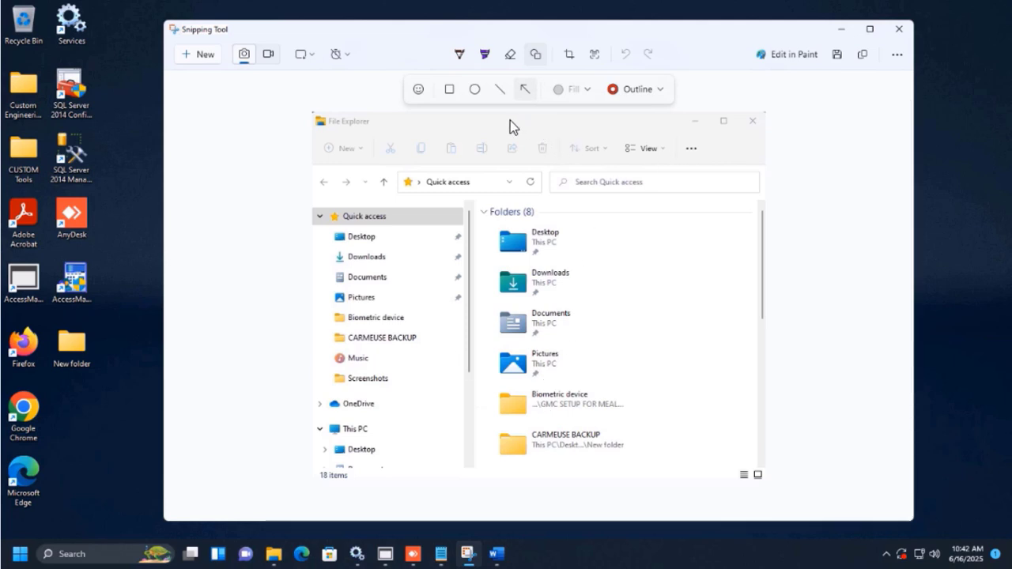
# - Draw a short red arrow across the snip's title bar and delete it
pyautogui.moveTo(509, 120); pyautogui.dragTo(545, 135)
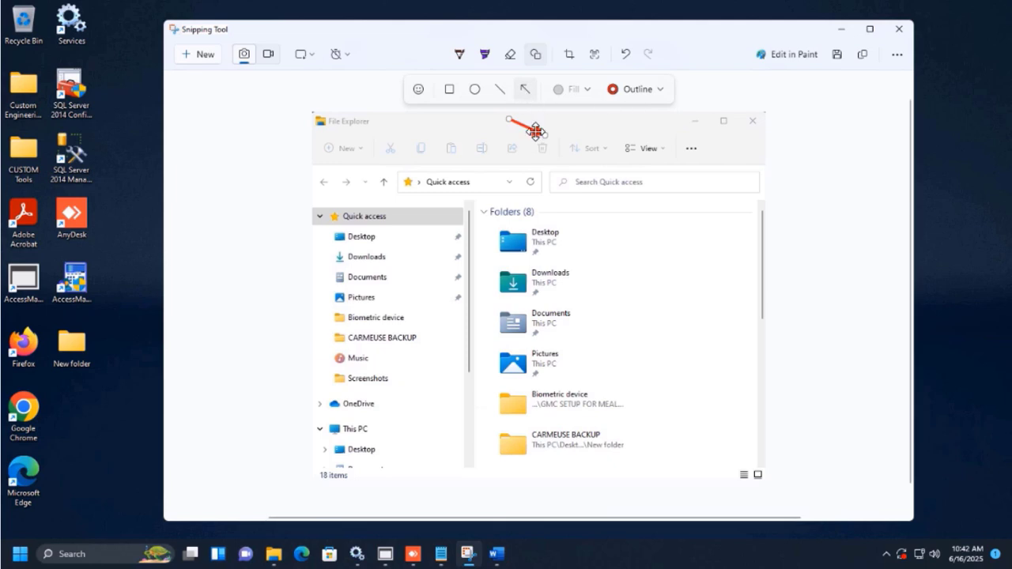
pyautogui.press('Delete')
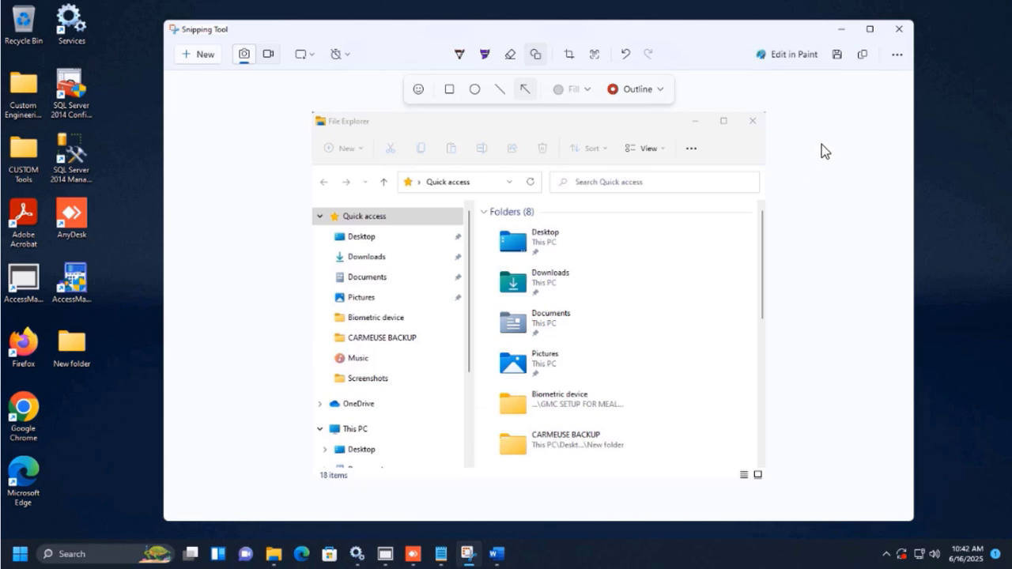
# - Open the screenshots folder to view the saved snips, and minimize its window
pyautogui.click(896, 56)
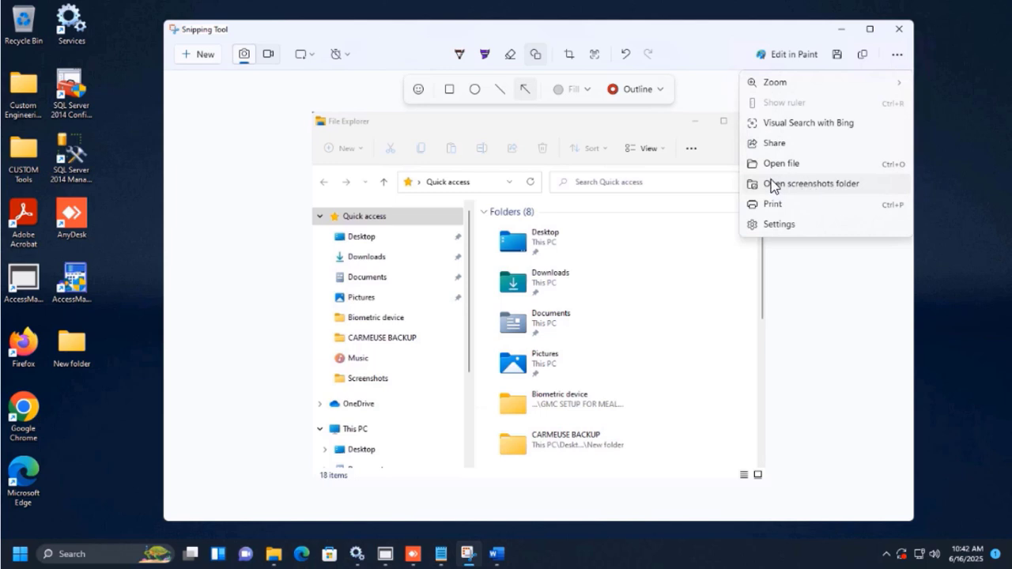
pyautogui.click(800, 187)
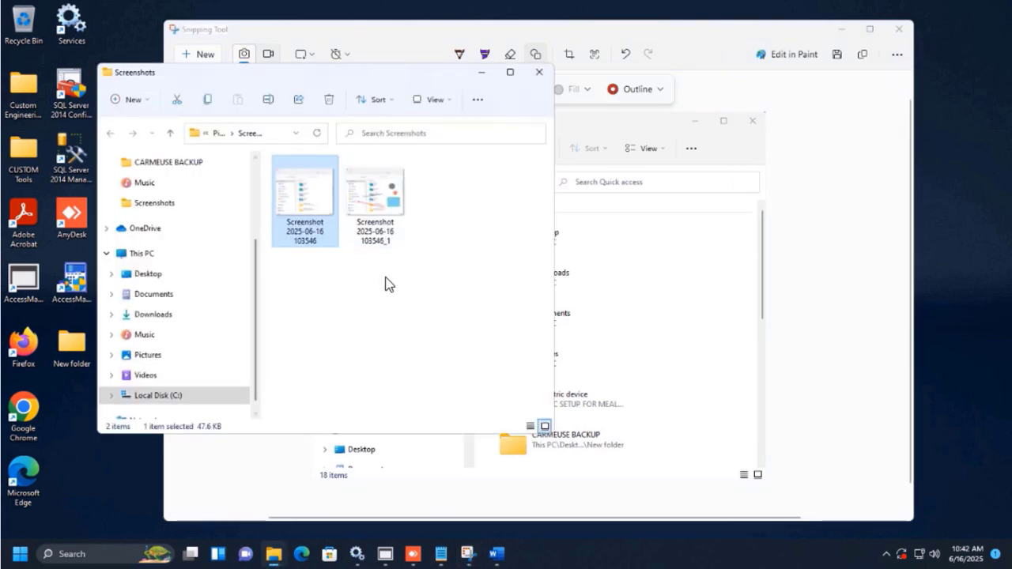
pyautogui.click(480, 72)
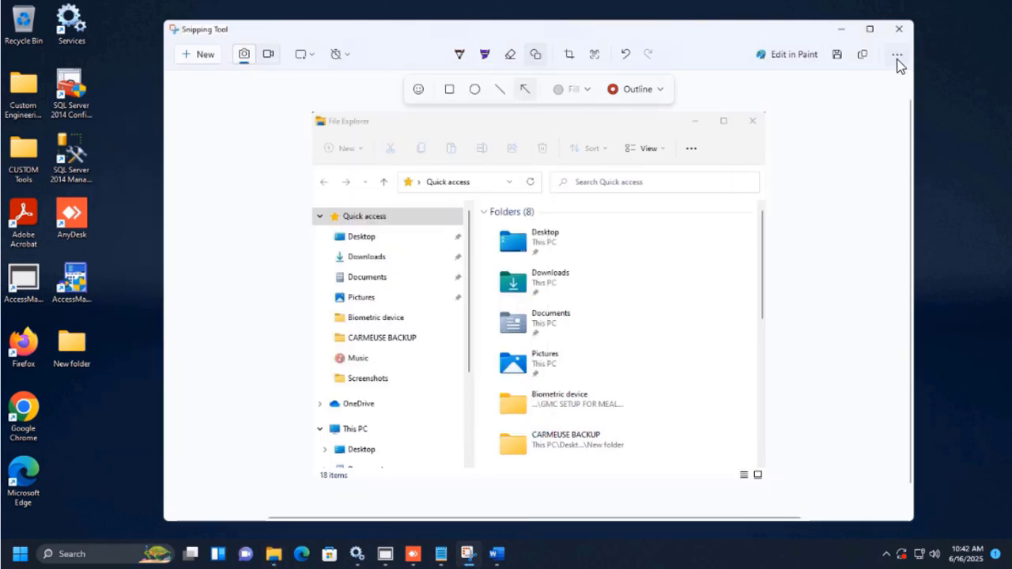
# - Show the ruler with the Eraser active and move it down to just below the CARMEUSE BACKUP entry
pyautogui.click(897, 57)
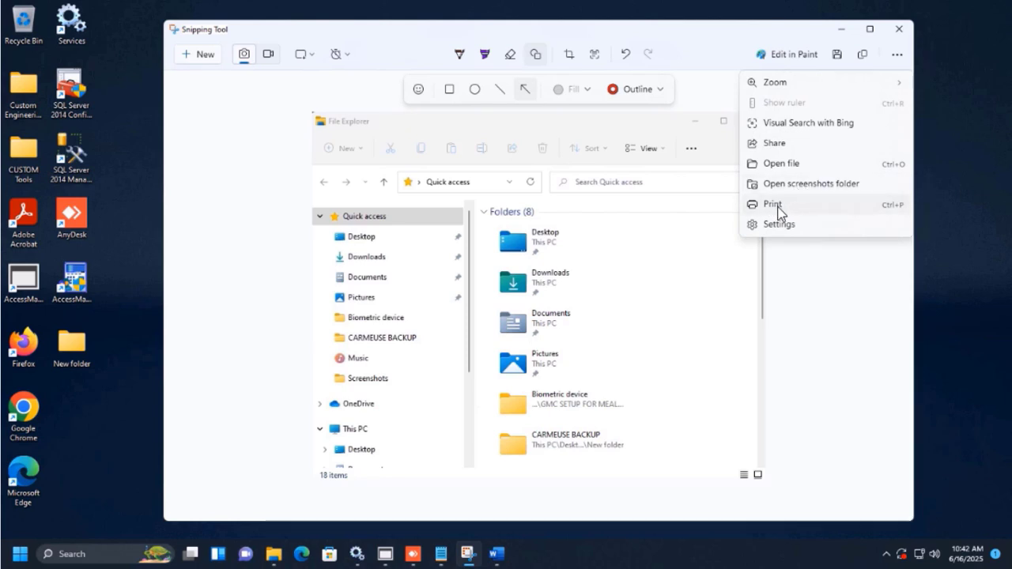
pyautogui.click(793, 273)
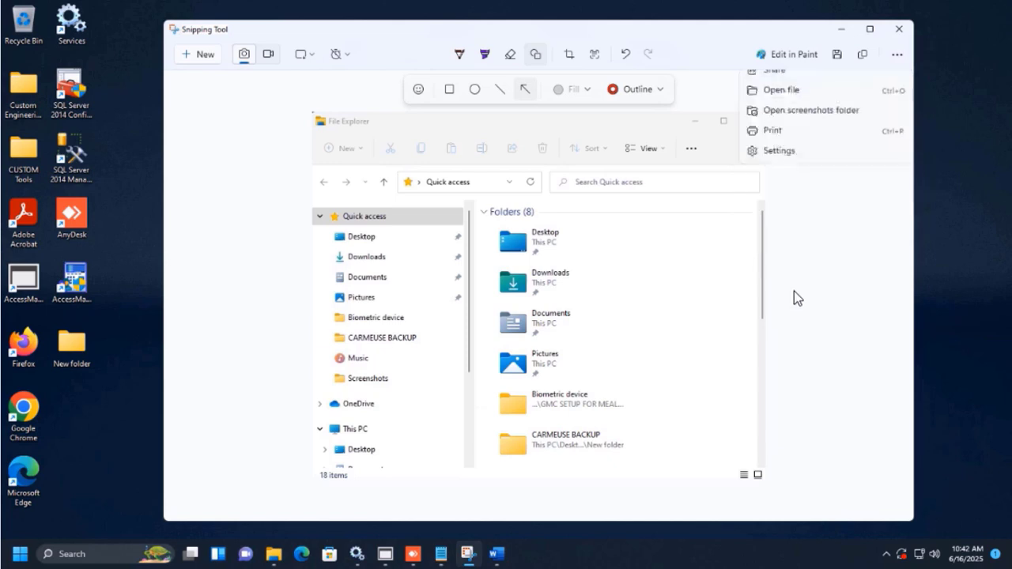
pyautogui.click(511, 54)
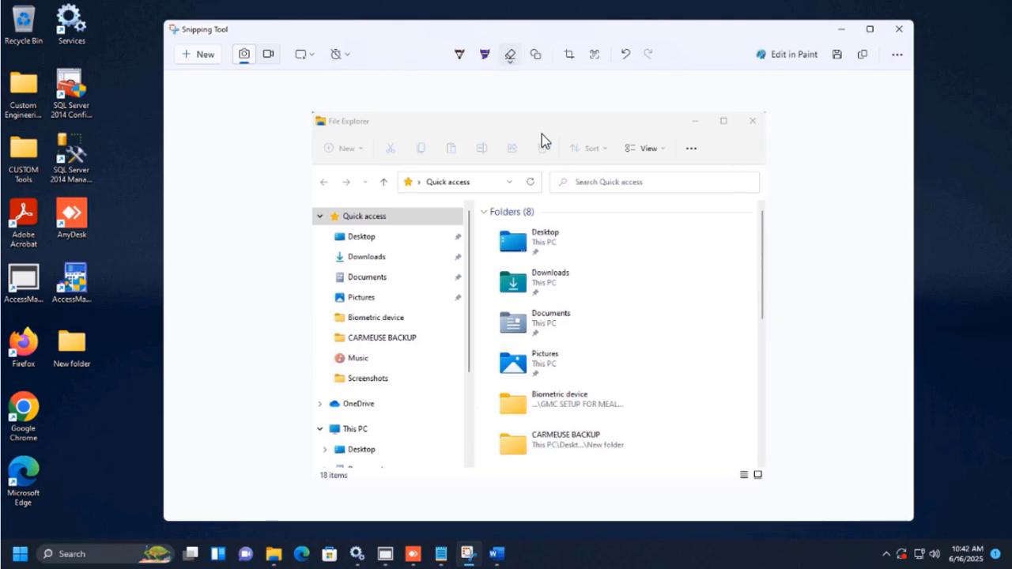
pyautogui.click(895, 57)
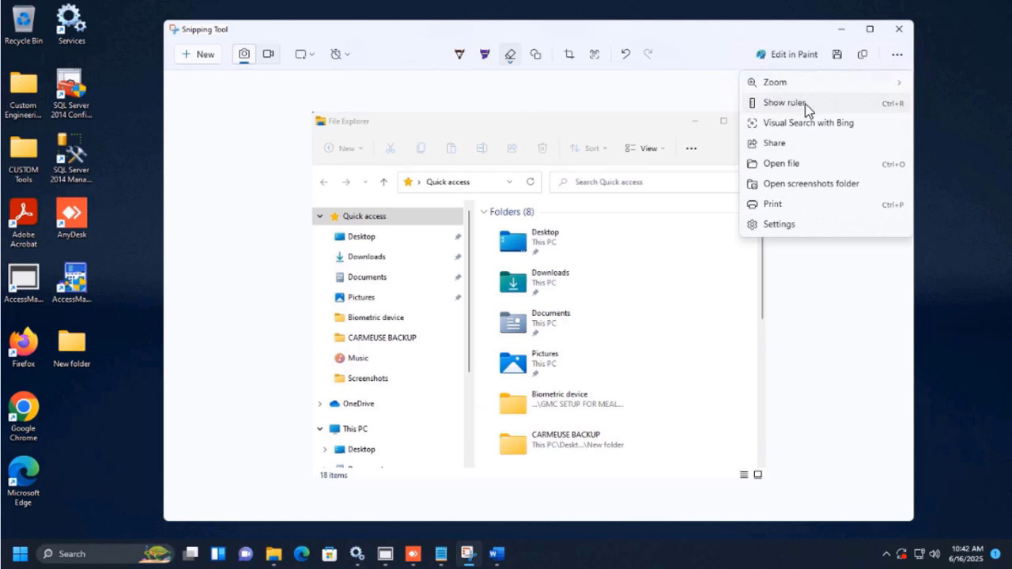
pyautogui.click(785, 103)
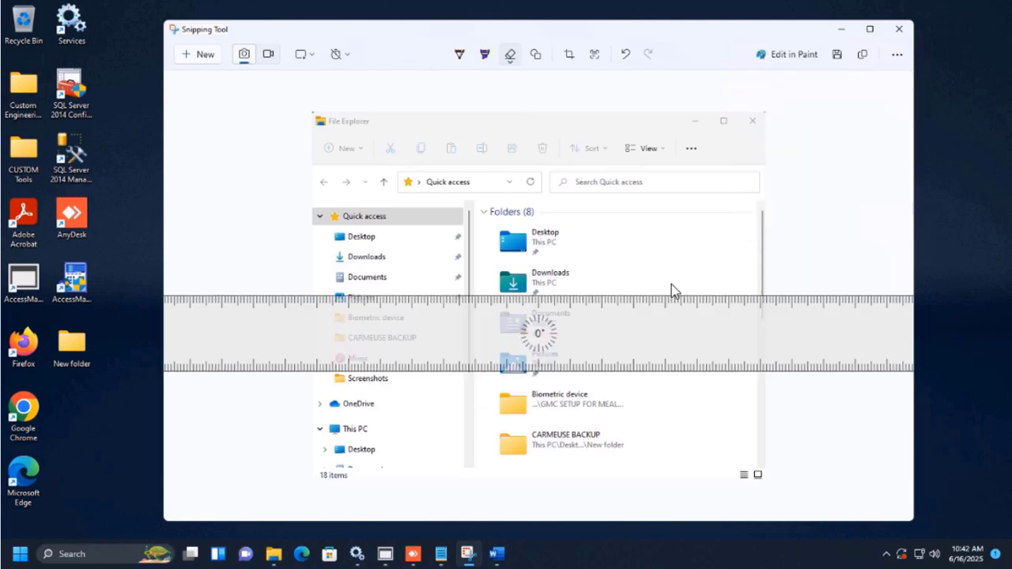
pyautogui.moveTo(379, 332); pyautogui.dragTo(397, 388)
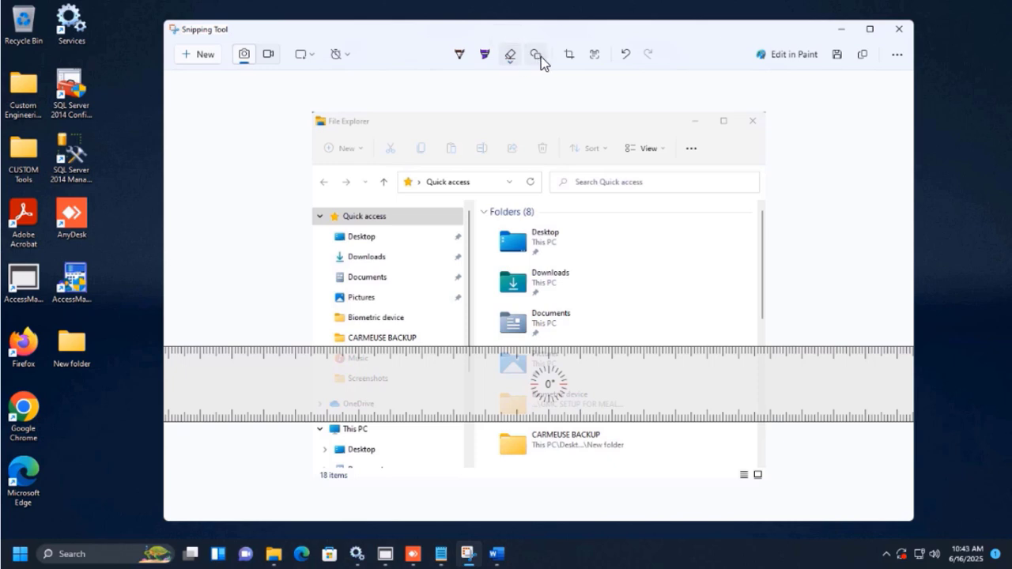
# - Set the pen colour to yellow and draw a long horizontal line along the ruler's upper edge
pyautogui.click(459, 57)
pyautogui.click(460, 57)
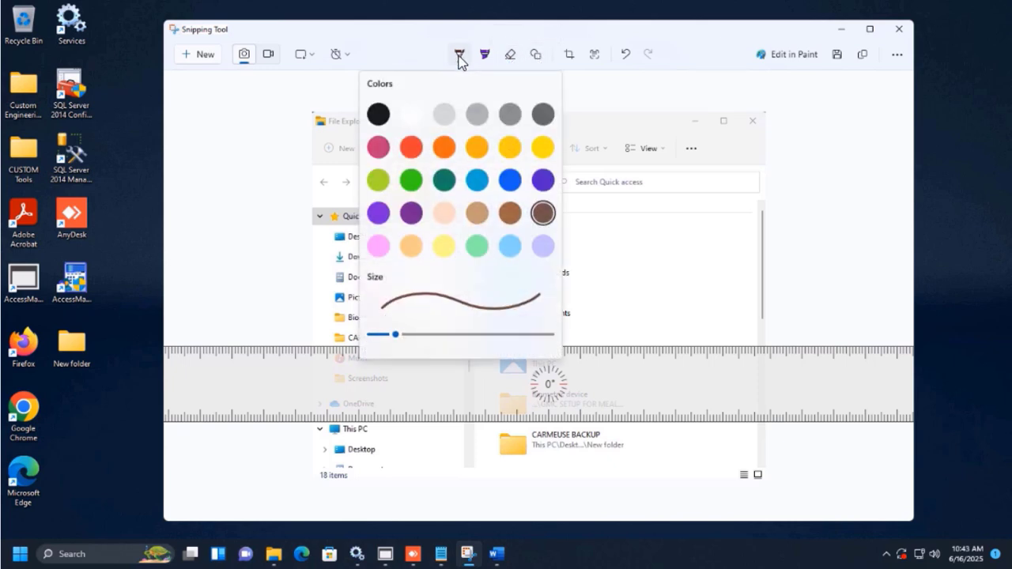
pyautogui.click(544, 147)
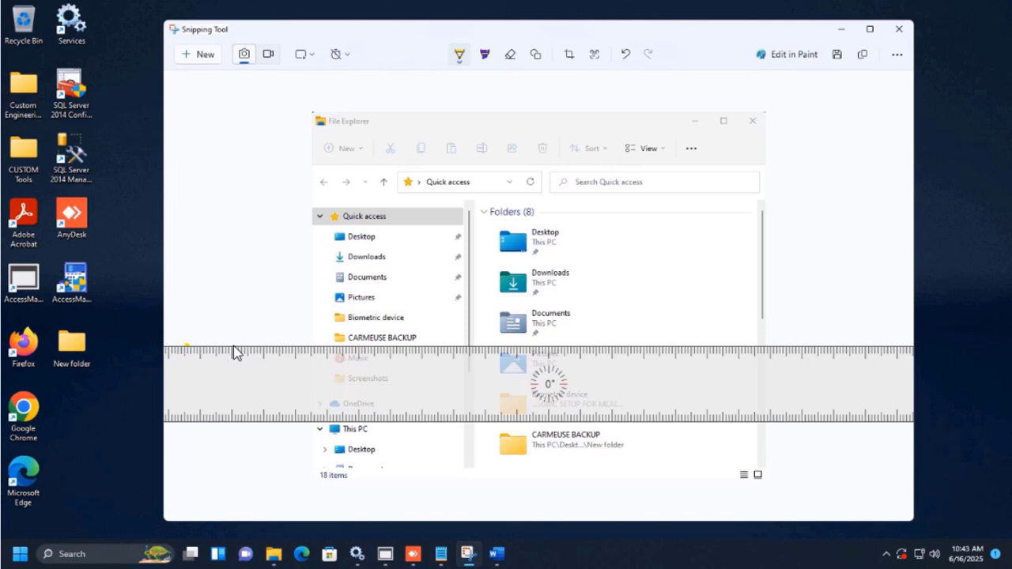
pyautogui.moveTo(233, 345); pyautogui.dragTo(789, 345)
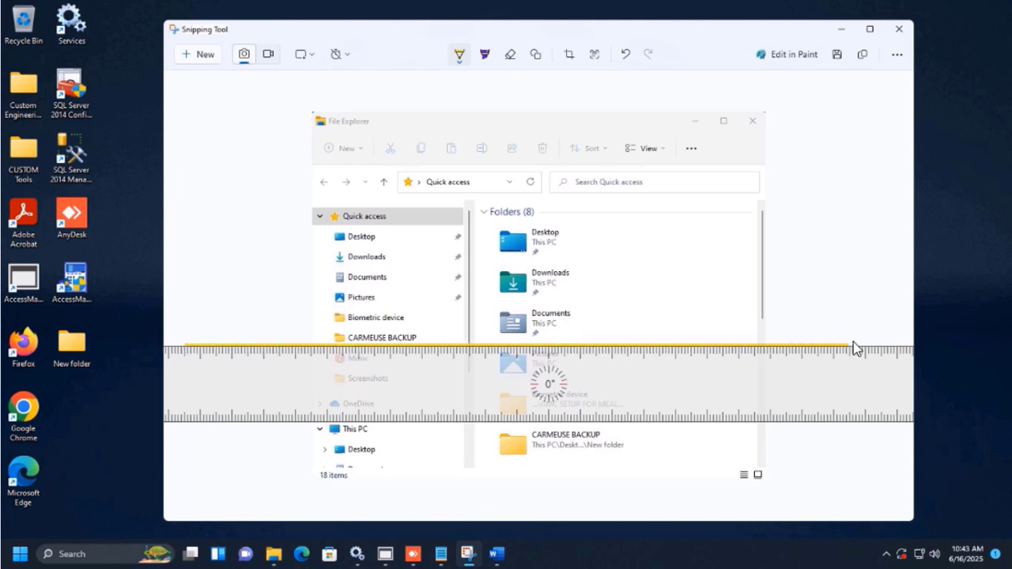
# - Move the ruler up below the address bar and draw a dark purple horizontal line along its upper edge
pyautogui.moveTo(515, 397); pyautogui.dragTo(527, 250)
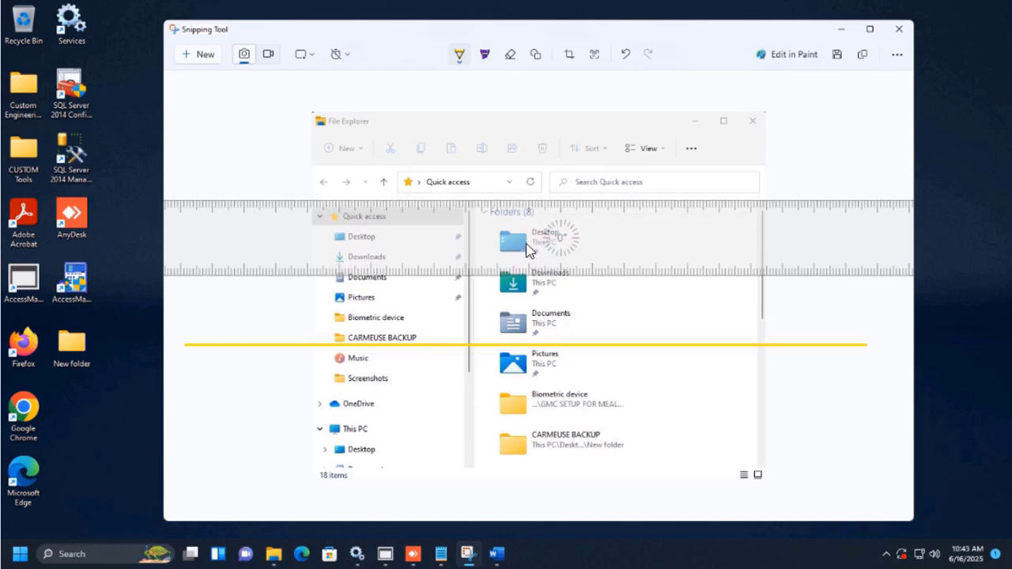
pyautogui.click(459, 54)
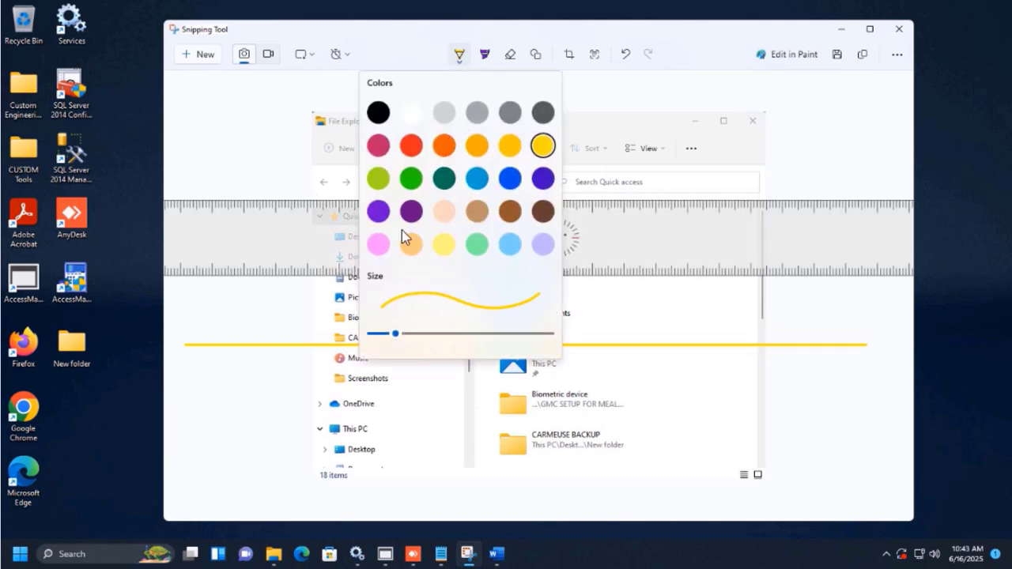
pyautogui.click(412, 213)
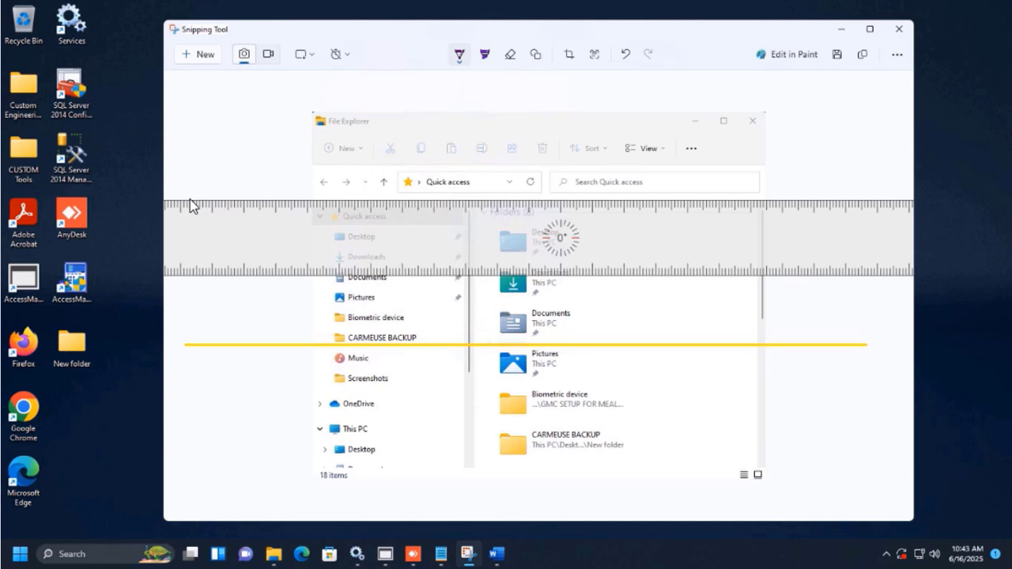
pyautogui.moveTo(190, 199); pyautogui.dragTo(854, 215)
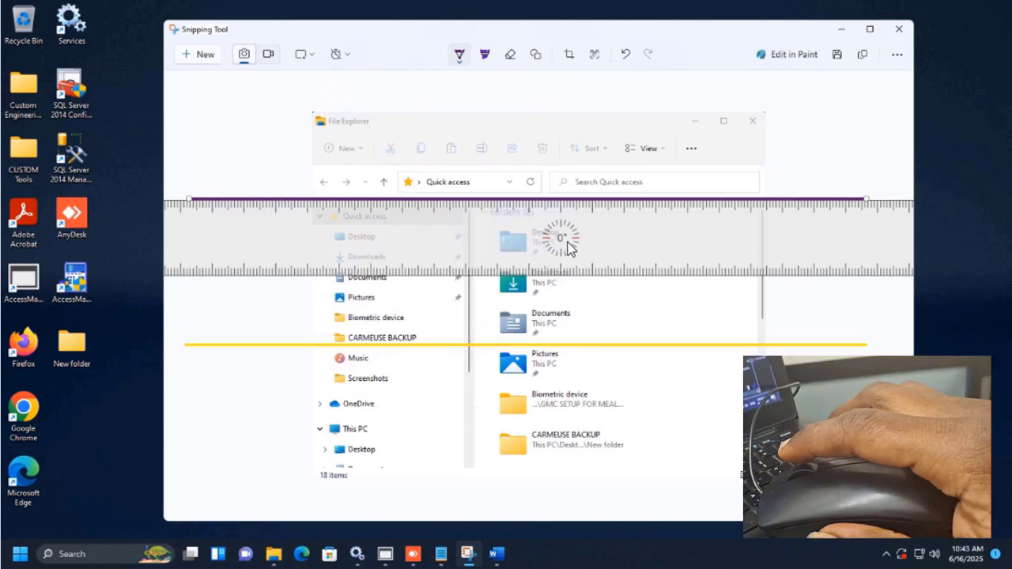
# - Rotate the ruler to 90° and move it just beyond the snip's right edge
pyautogui.scroll(5, 564, 240)
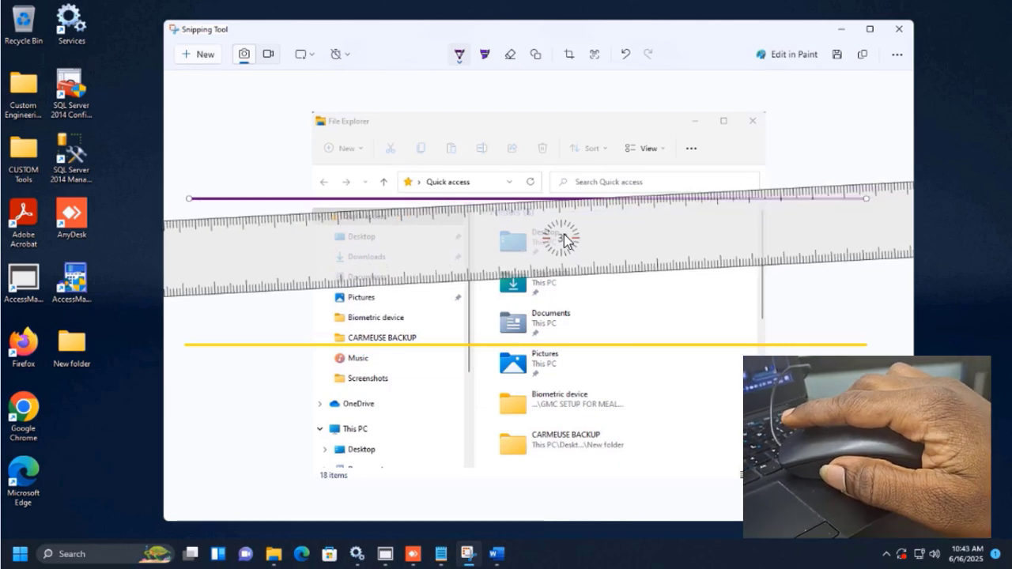
pyautogui.scroll(15, 564, 241)
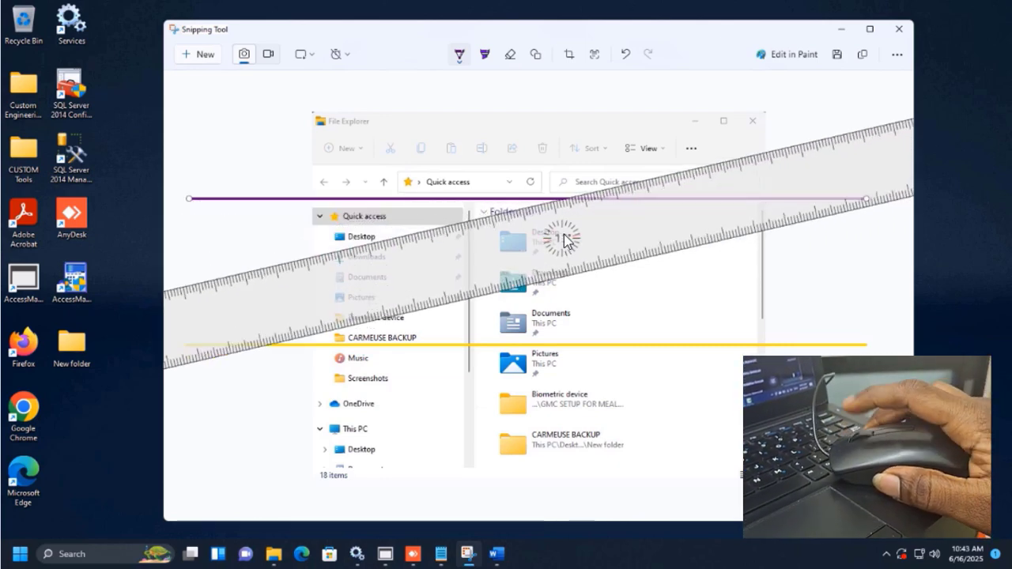
pyautogui.scroll(20, 563, 241)
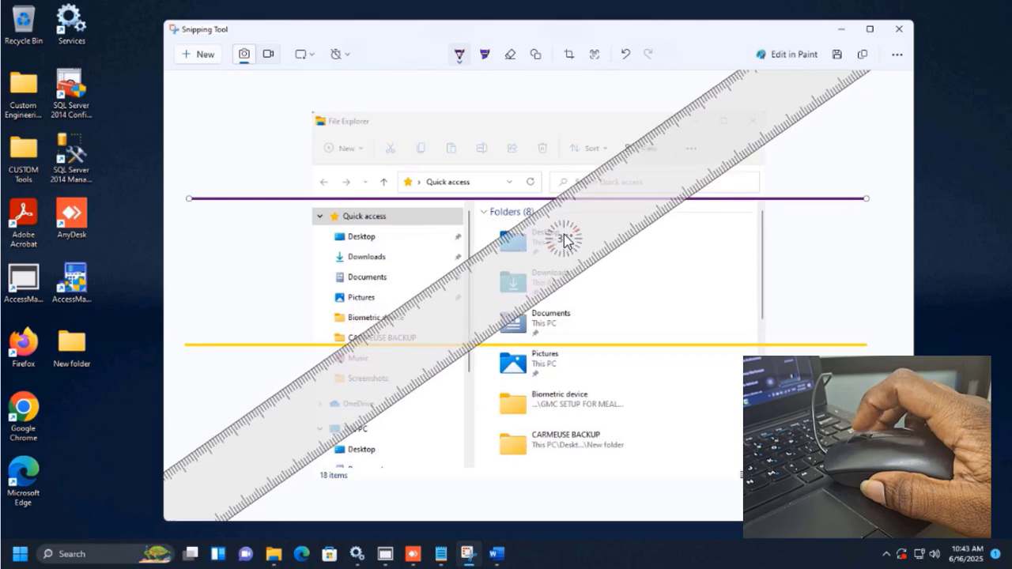
pyautogui.scroll(20, 564, 240)
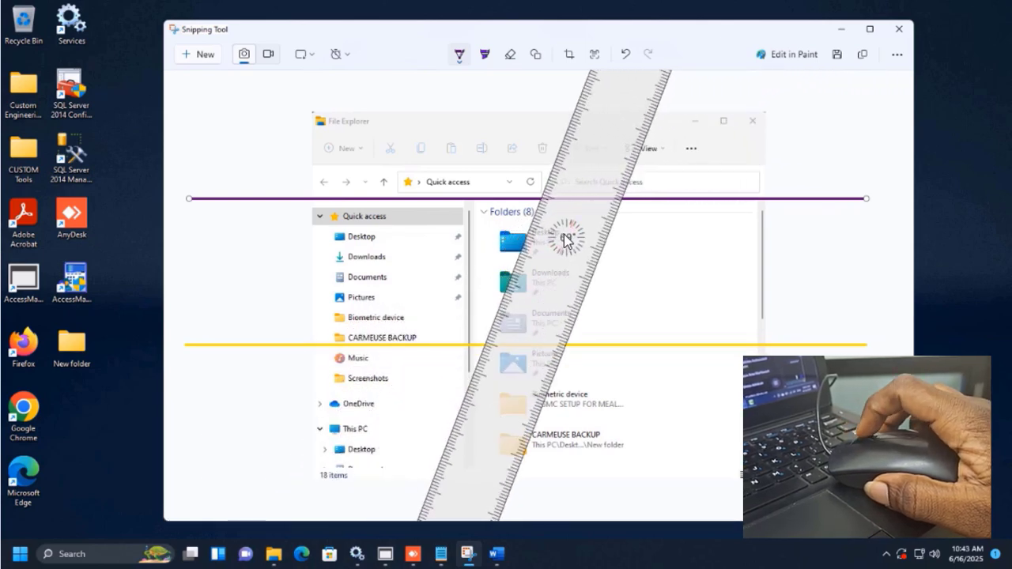
pyautogui.scroll(2, 564, 255)
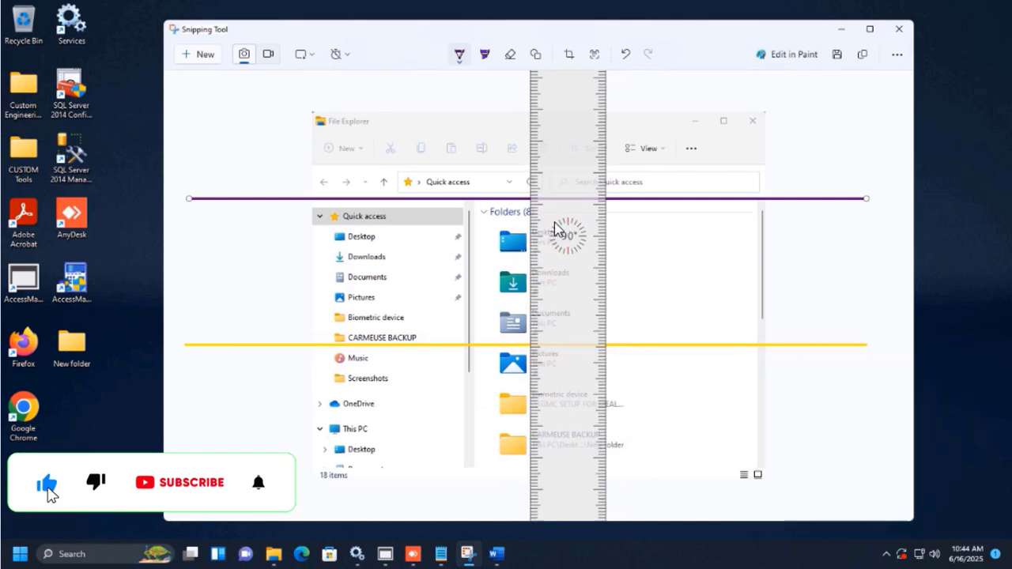
pyautogui.moveTo(563, 238); pyautogui.dragTo(805, 234)
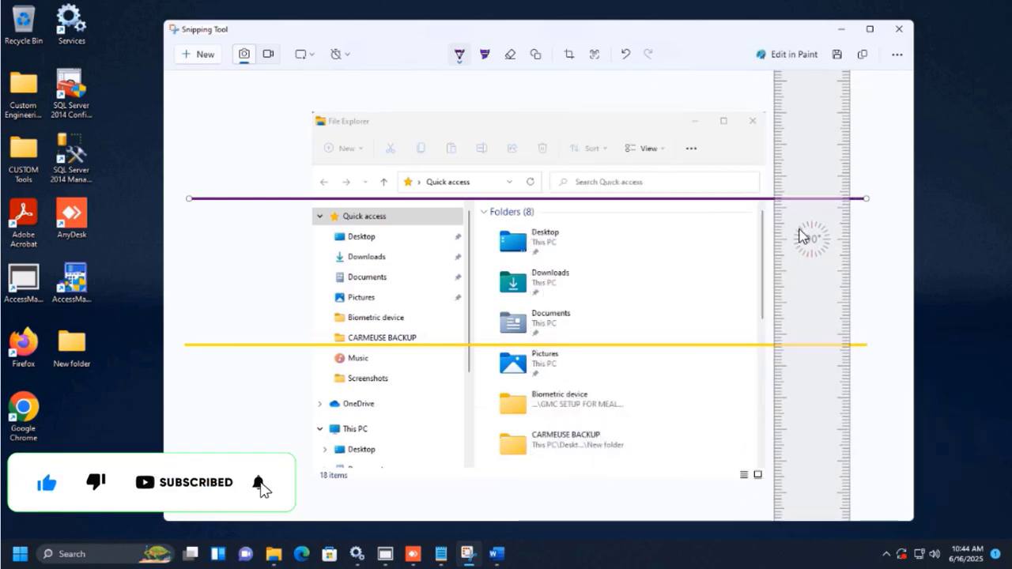
# - Set the pen colour to orange and draw a long vertical line along the ruler's right edge
pyautogui.click(462, 62)
pyautogui.click(444, 147)
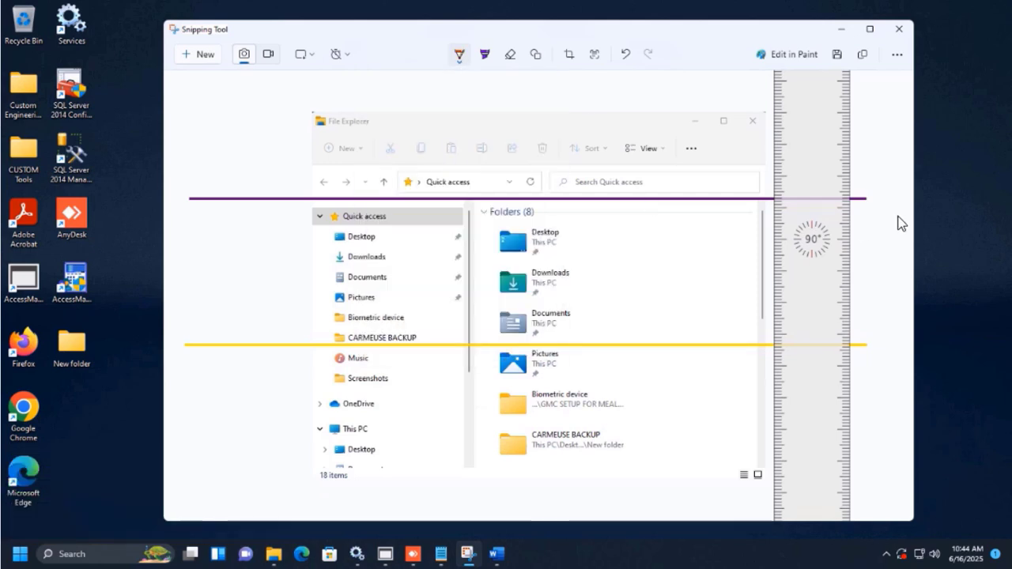
pyautogui.moveTo(849, 156)
pyautogui.mouseDown()
pyautogui.moveTo(860, 327)
pyautogui.moveTo(853, 426)
pyautogui.mouseUp()
pyautogui.moveTo(853, 461); pyautogui.dragTo(853, 466)
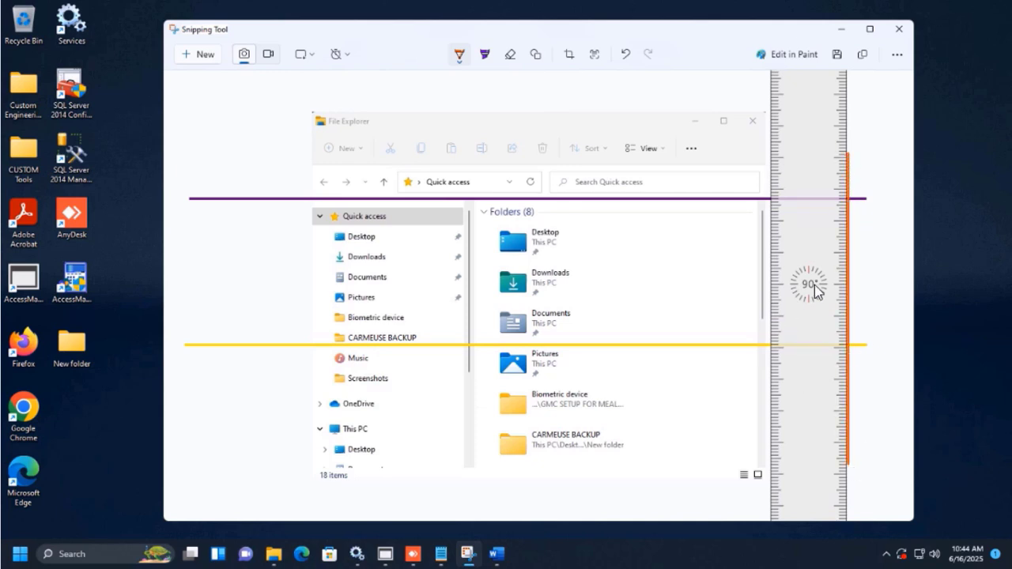
# - Move the vertical ruler beyond the snip's left edge and draw an orange line along the ruler's left side
pyautogui.moveTo(814, 289); pyautogui.dragTo(238, 246)
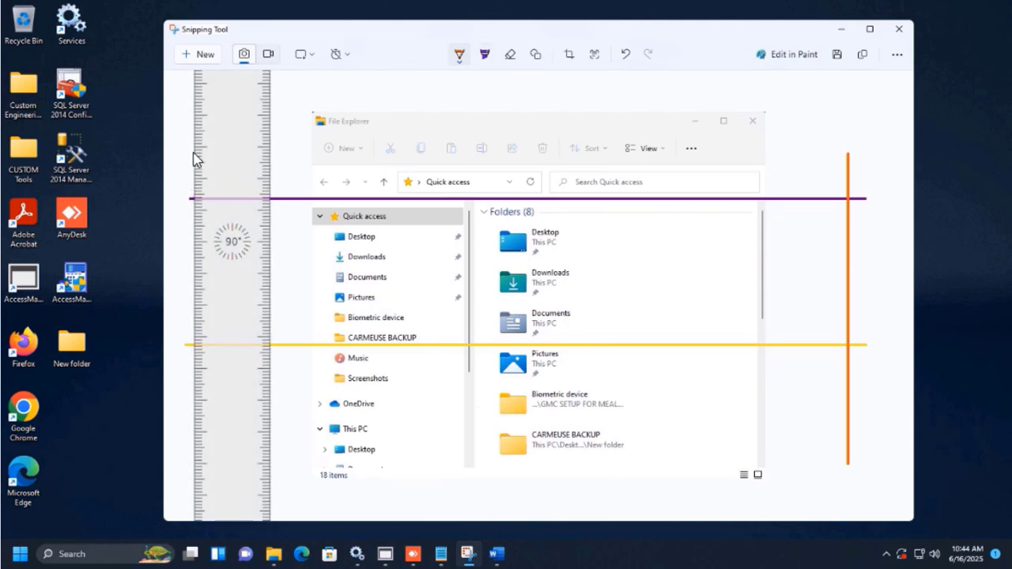
pyautogui.moveTo(193, 151); pyautogui.dragTo(197, 396)
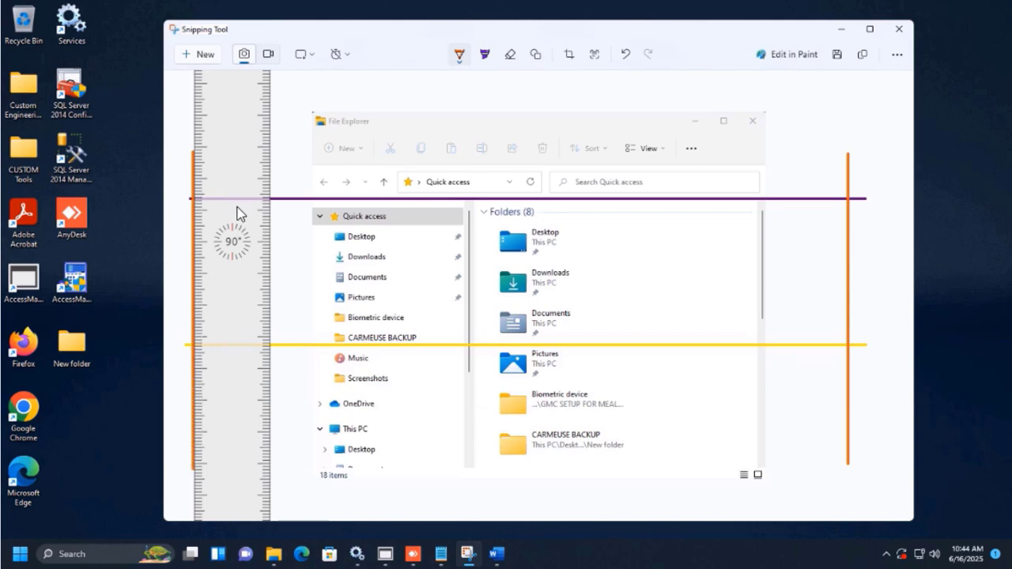
# - Move the ruler to the middle of the snip and rotate it to 21°
pyautogui.moveTo(237, 214); pyautogui.dragTo(523, 225)
pyautogui.scroll(1, 439, 302)
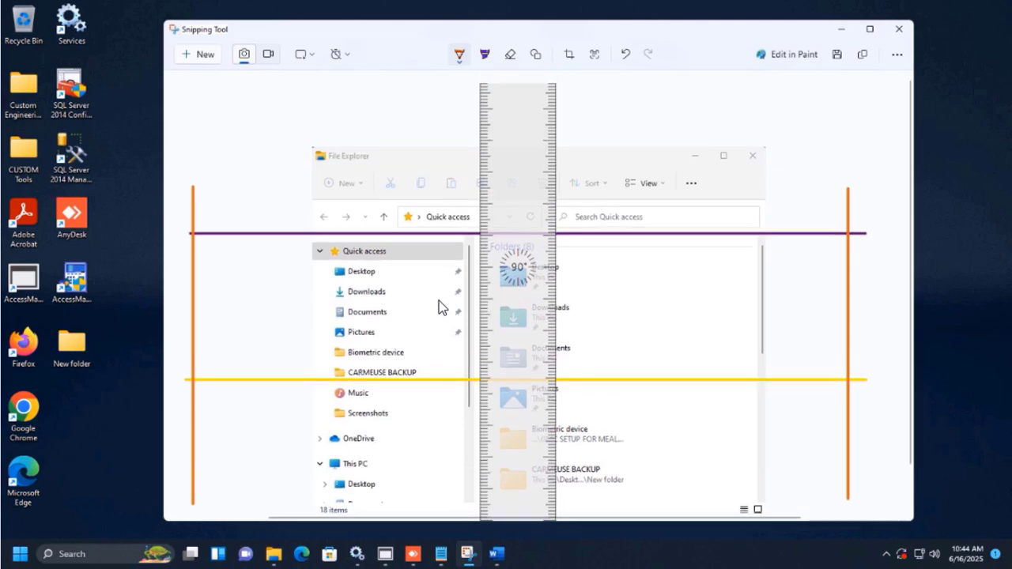
pyautogui.scroll(-8, 516, 316)
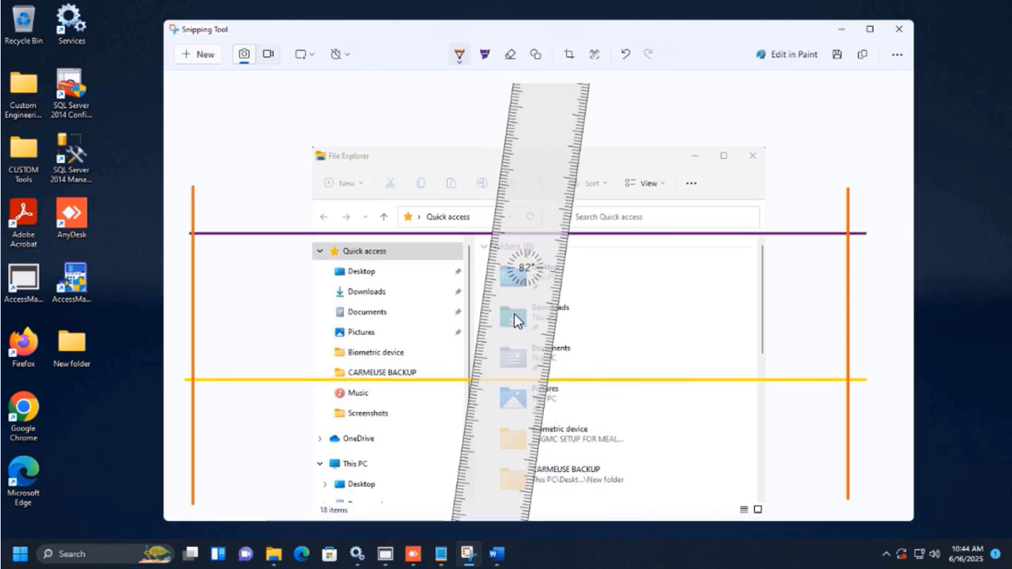
pyautogui.scroll(-2, 405, 276)
pyautogui.scroll(2, 404, 276)
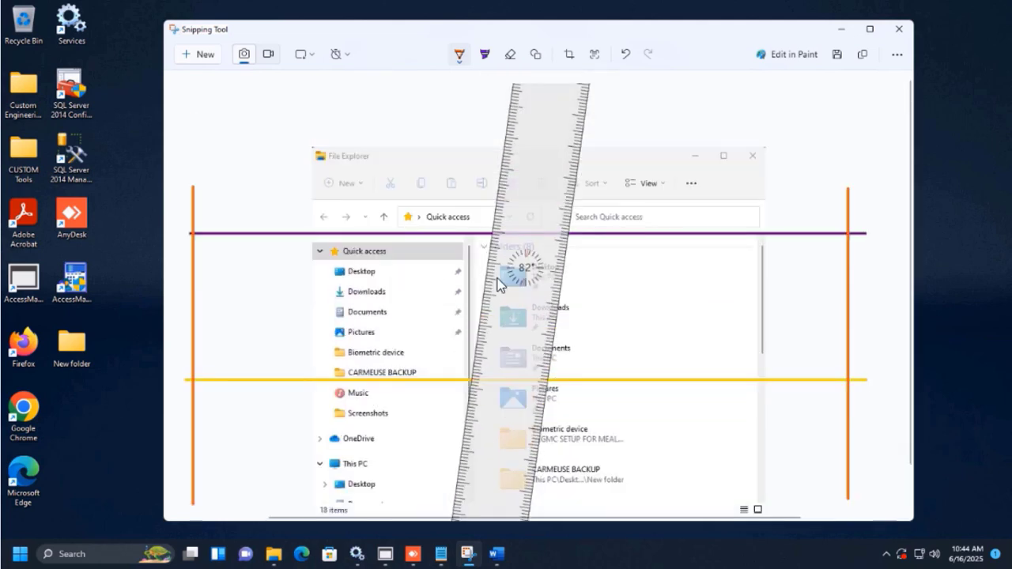
pyautogui.scroll(7, 515, 283)
pyautogui.scroll(-9, 515, 283)
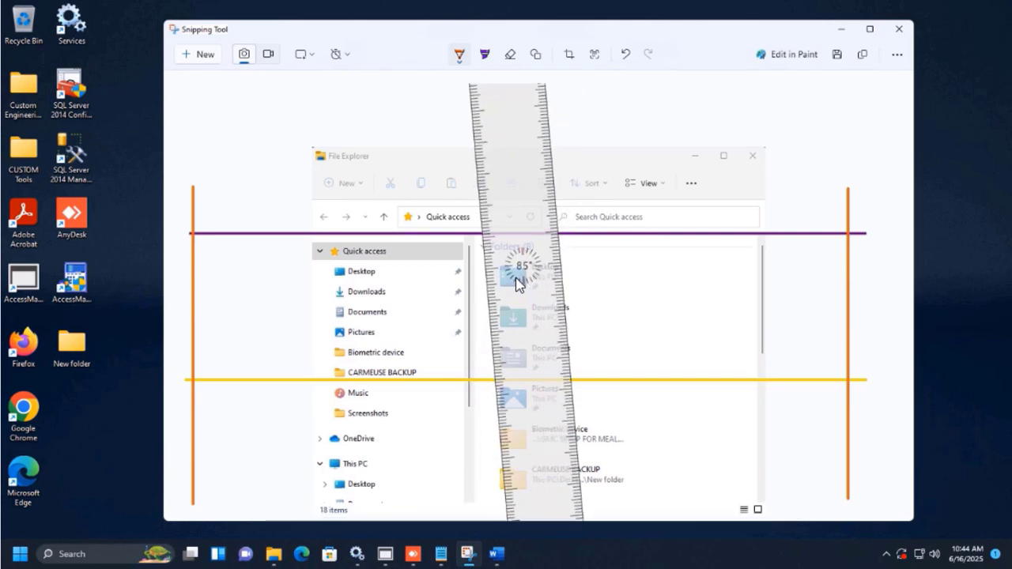
pyautogui.scroll(-20, 513, 283)
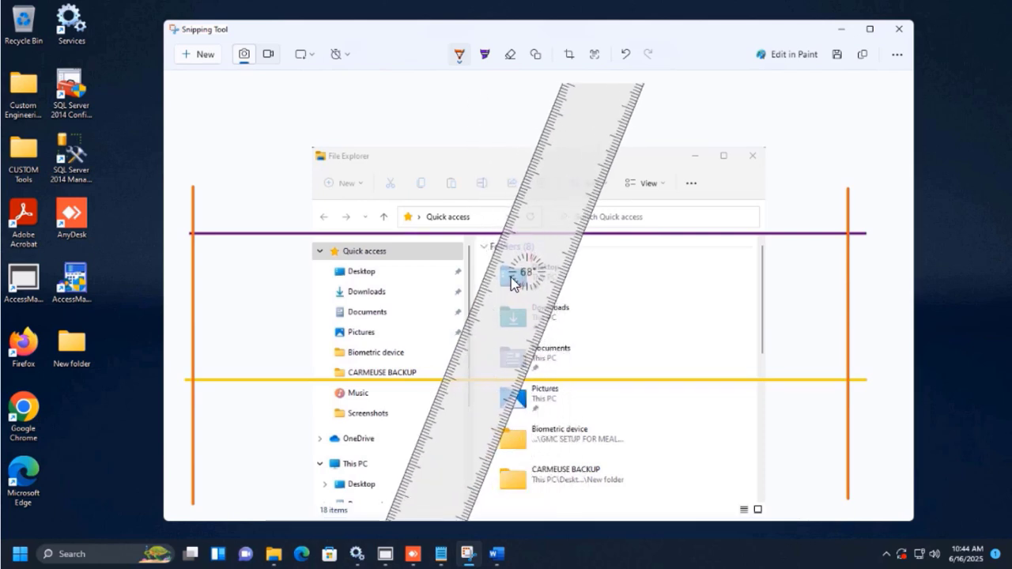
pyautogui.scroll(-7, 514, 283)
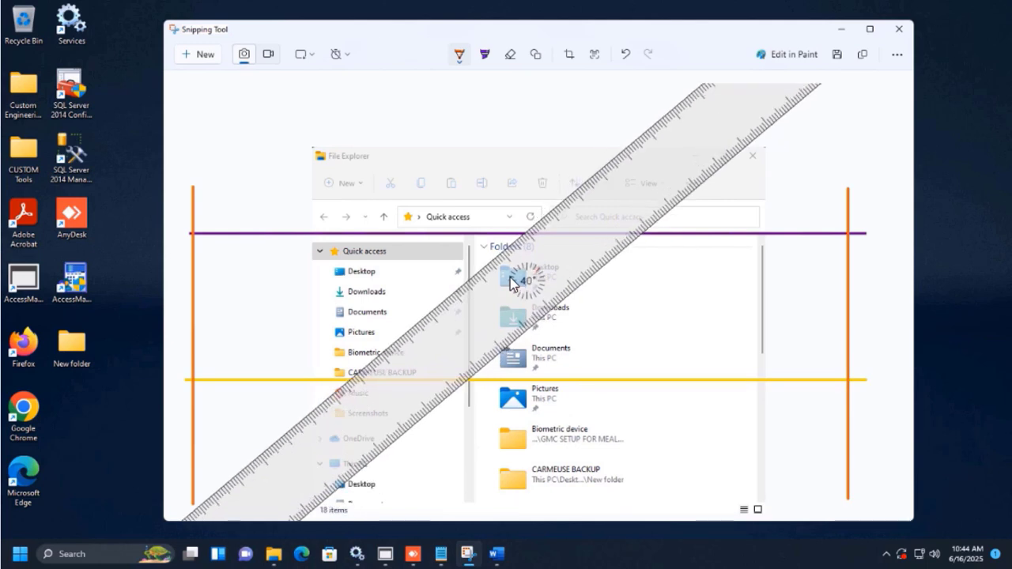
pyautogui.scroll(-17, 512, 283)
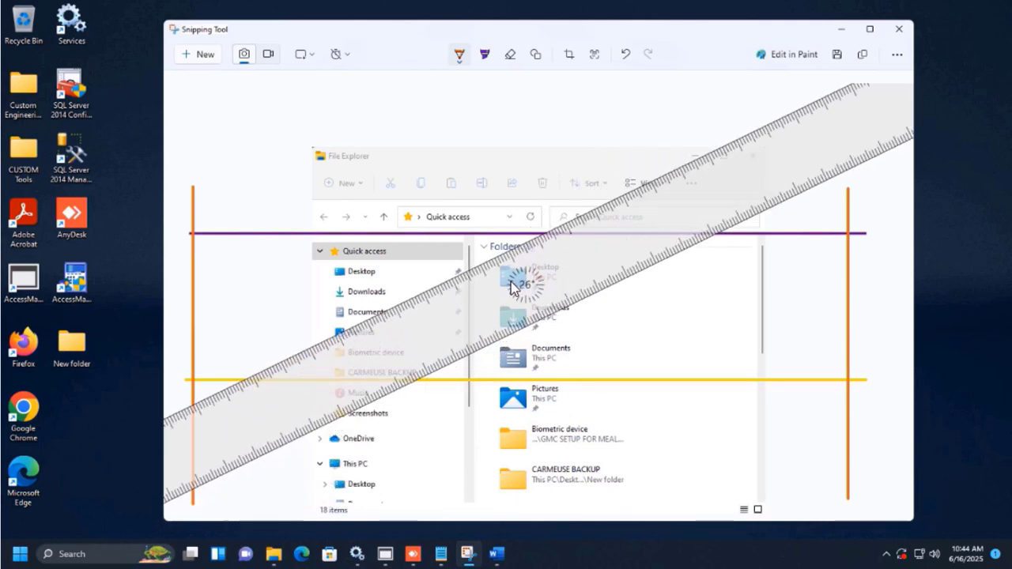
pyautogui.scroll(-2, 512, 286)
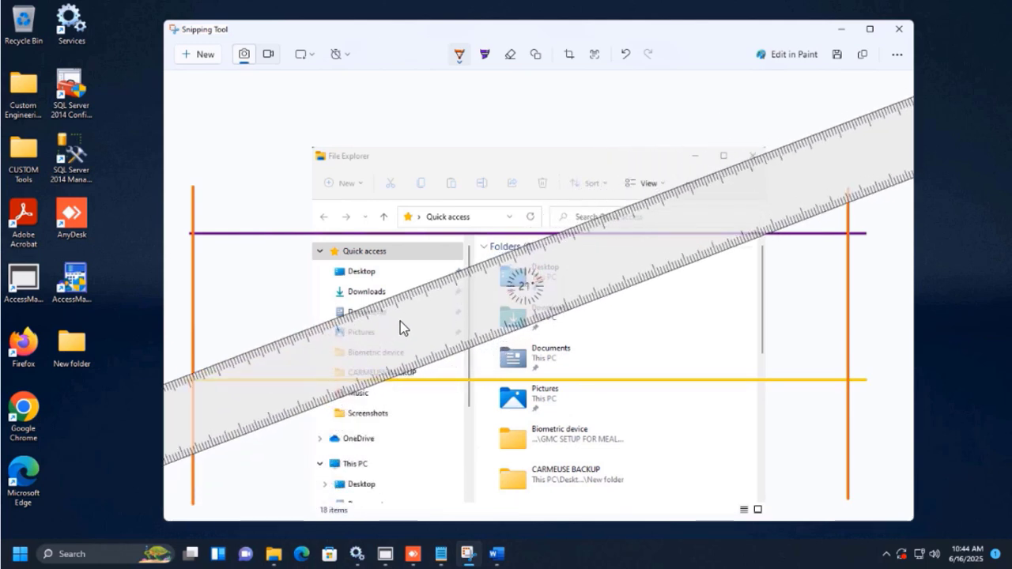
# - Draw a long indigo diagonal line along the ruler's lower edge across the snip and hide the ruler
pyautogui.click(461, 58)
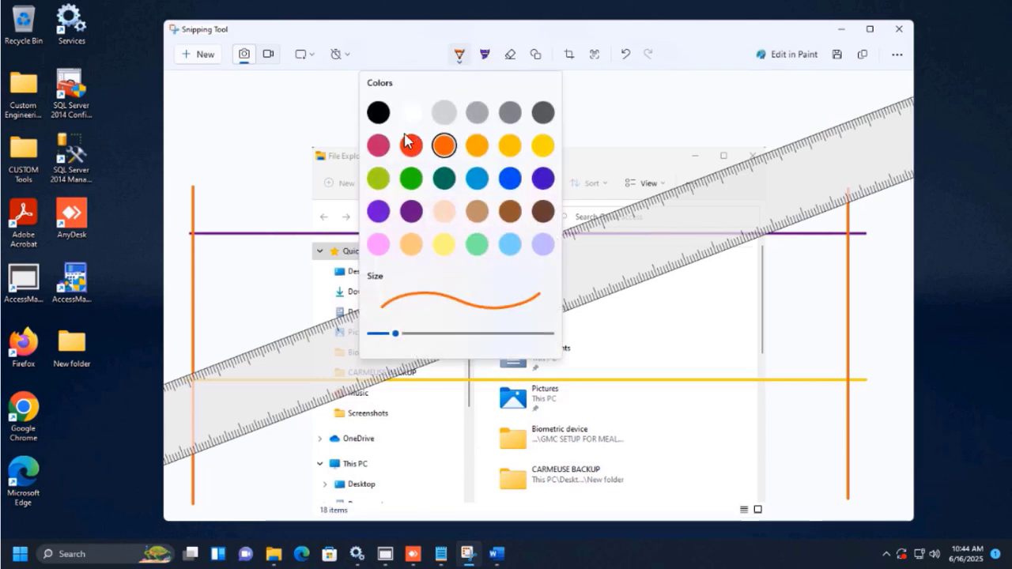
pyautogui.click(379, 212)
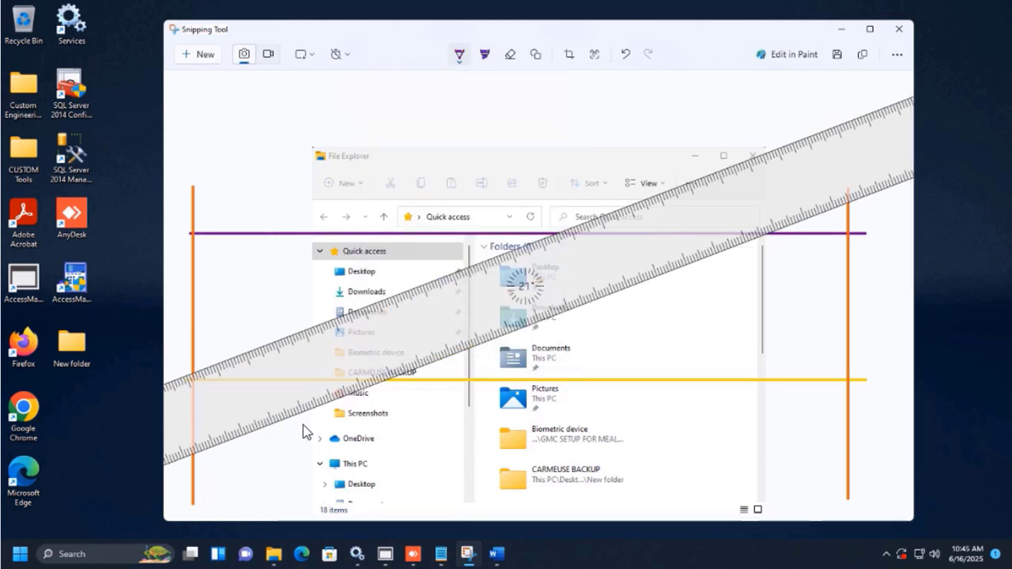
pyautogui.click(458, 60)
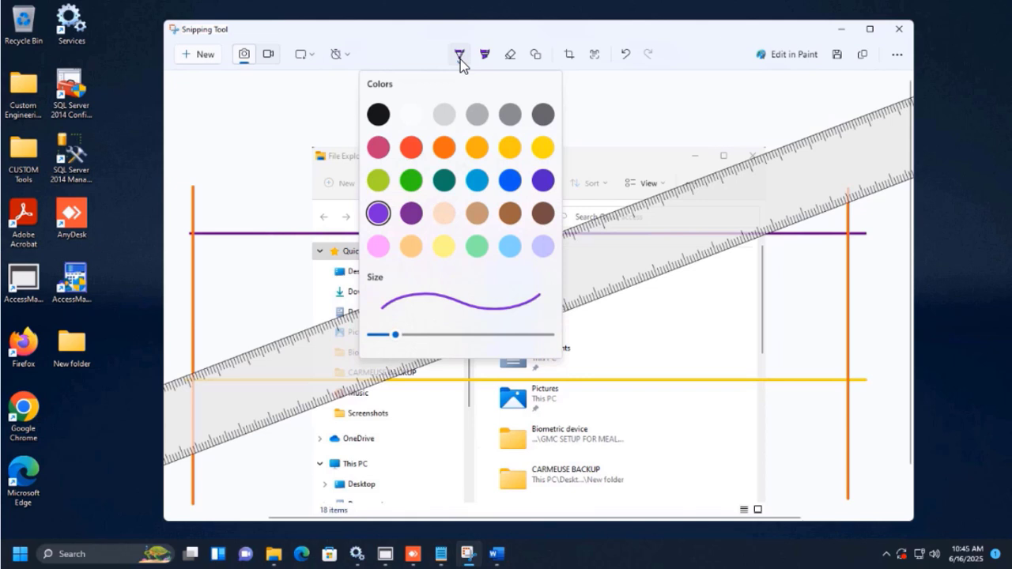
pyautogui.click(544, 179)
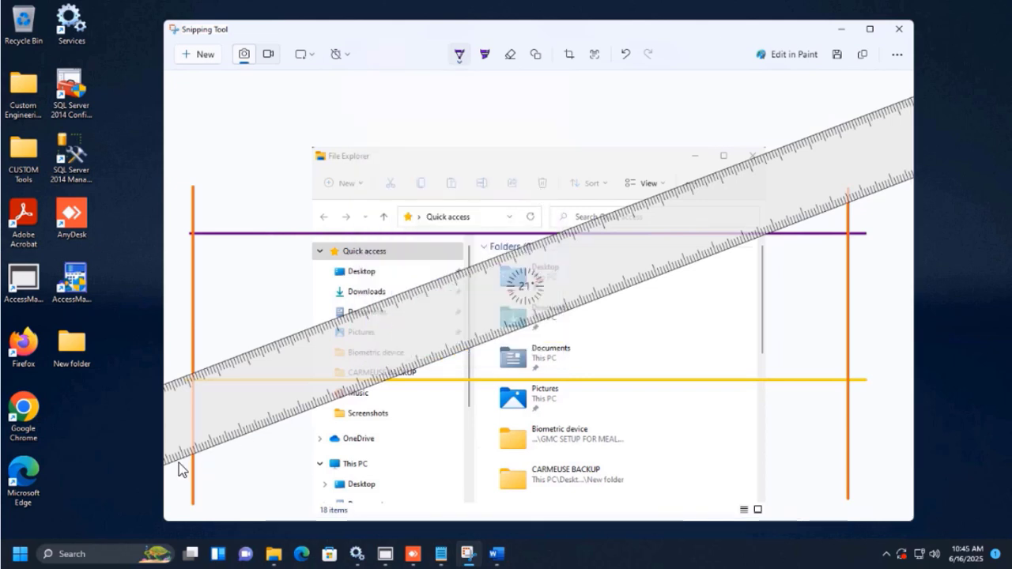
pyautogui.moveTo(178, 463)
pyautogui.mouseDown()
pyautogui.moveTo(432, 406)
pyautogui.moveTo(796, 253)
pyautogui.moveTo(895, 192)
pyautogui.mouseUp()
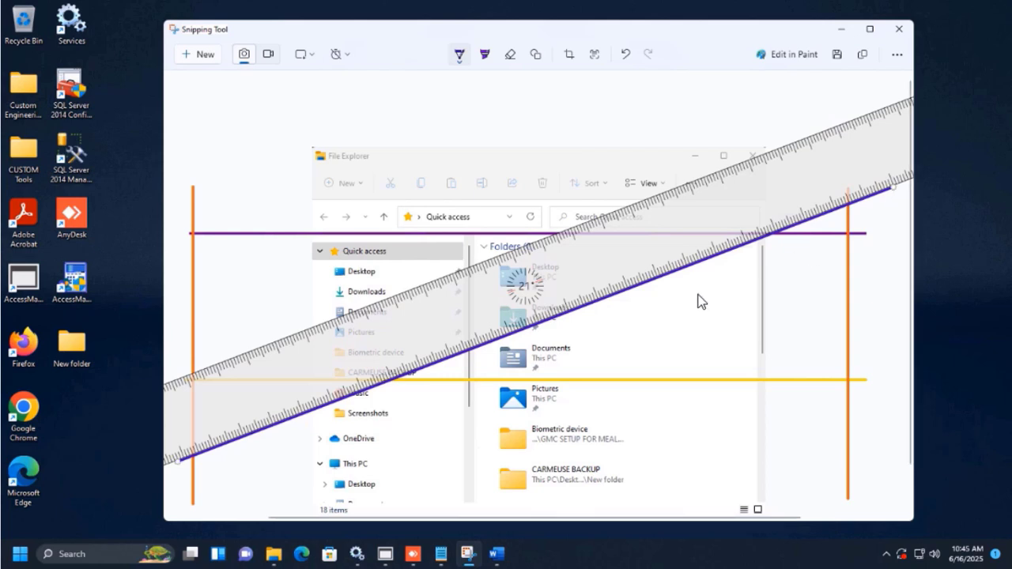
pyautogui.click(897, 56)
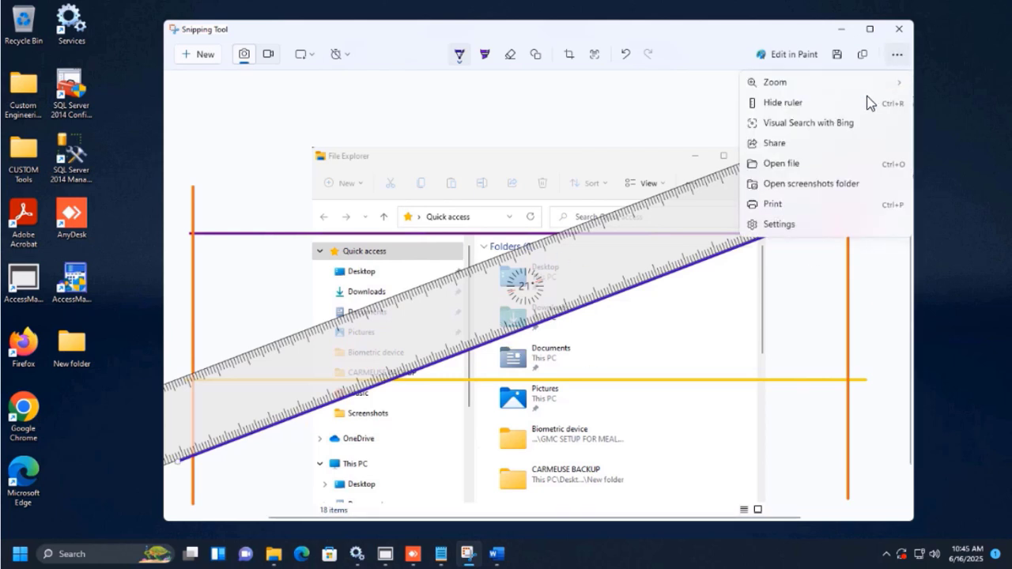
pyautogui.click(838, 102)
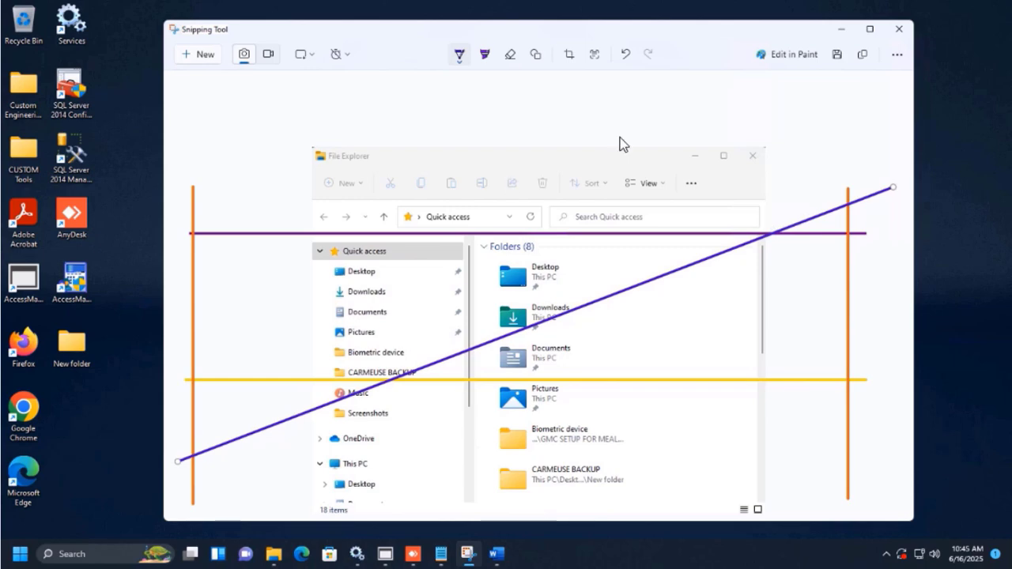
# - Open the Snipping Tool settings and review the snipping, screen recording, shortcut and appearance options
pyautogui.click(897, 54)
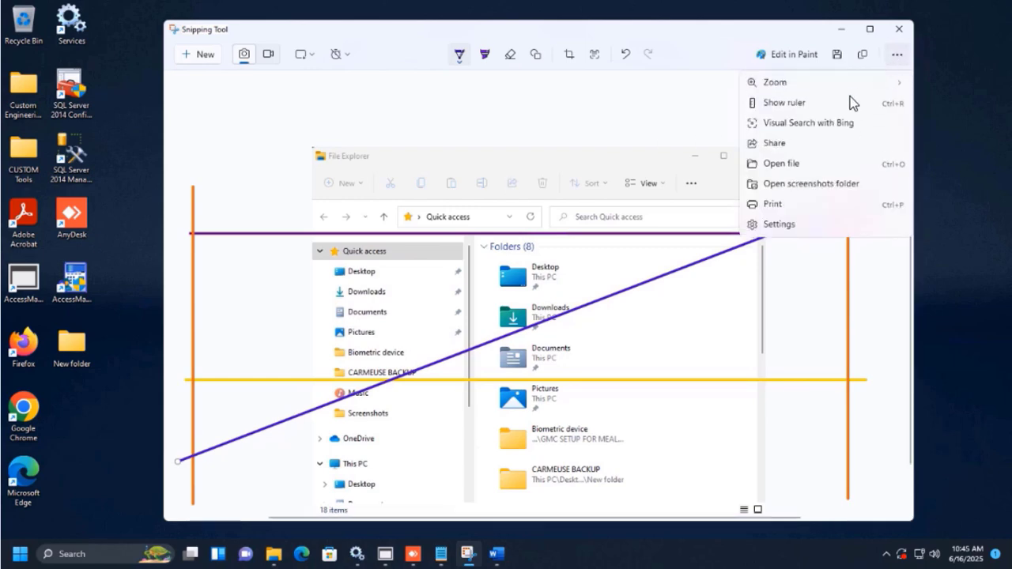
pyautogui.click(791, 223)
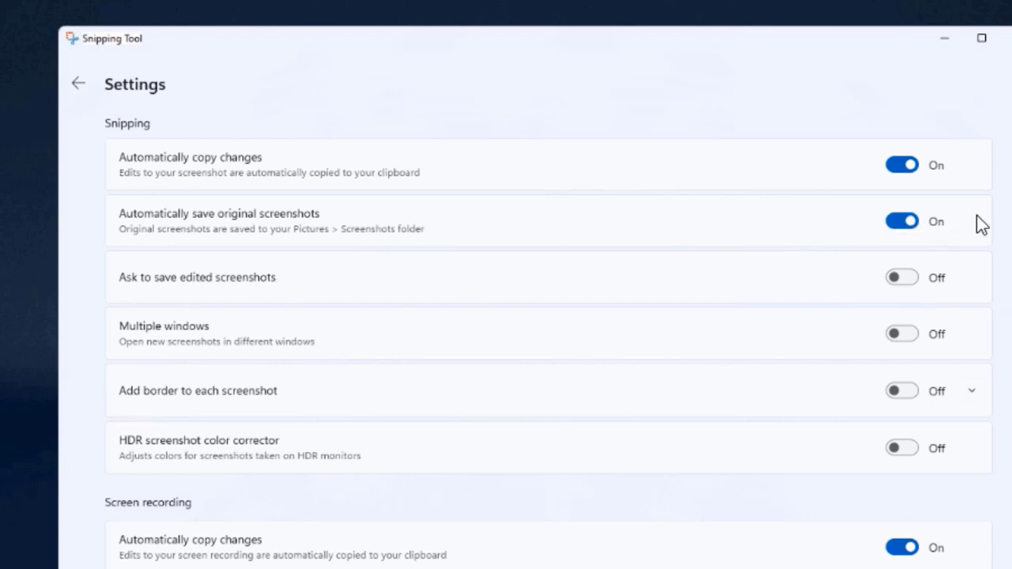
pyautogui.scroll(-5, 548, 308)
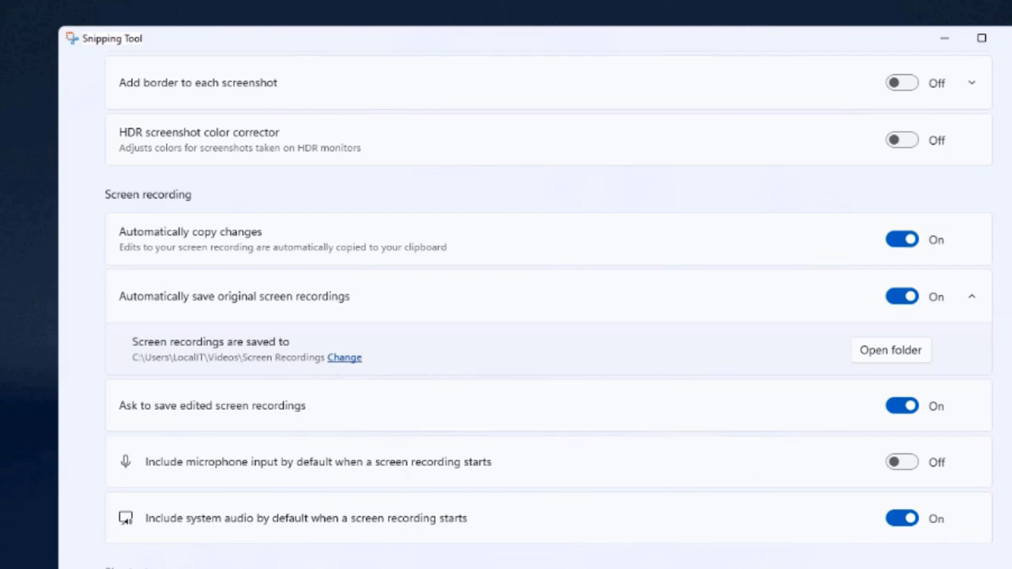
pyautogui.scroll(-5, 548, 309)
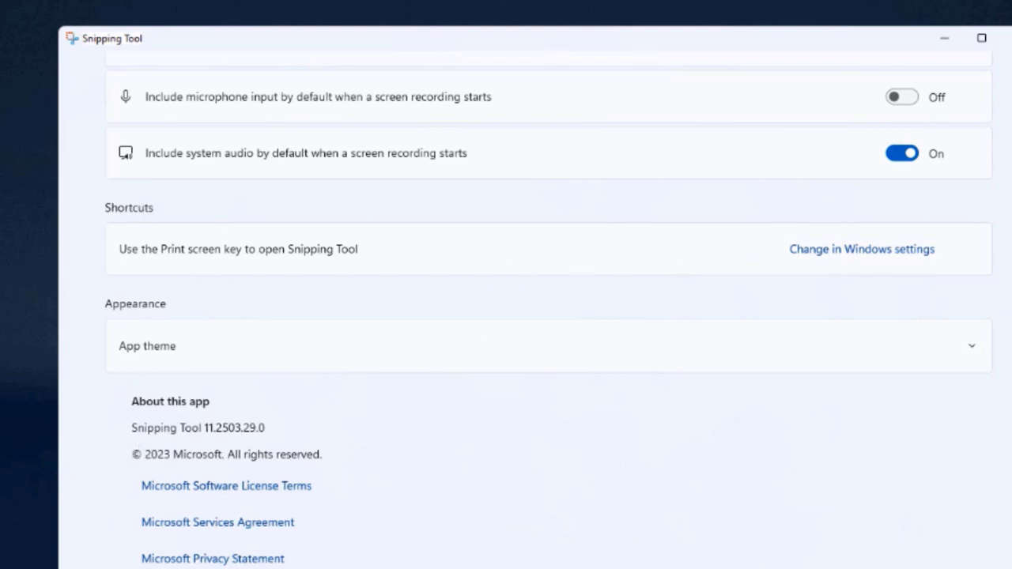
pyautogui.scroll(10, 549, 309)
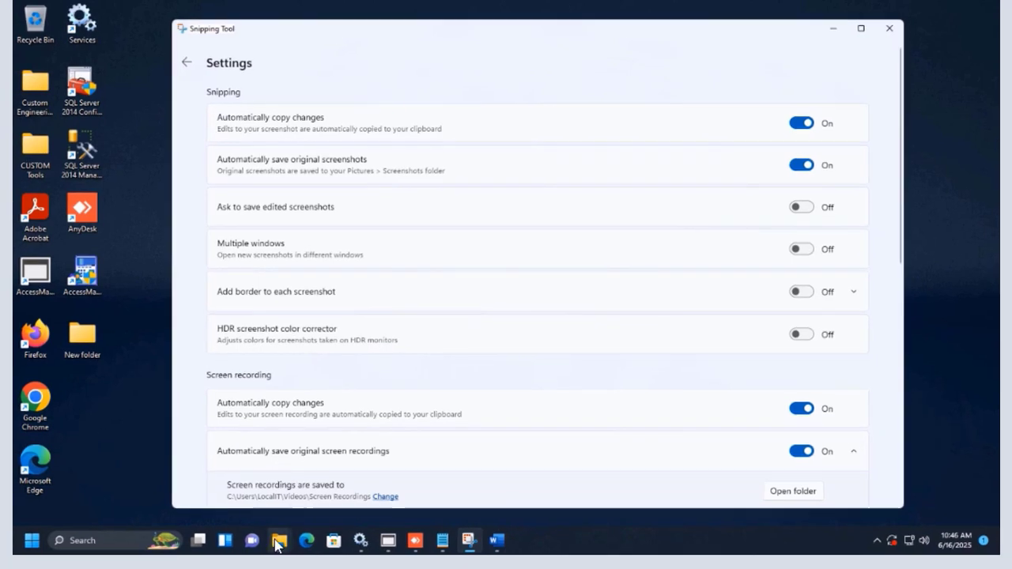
# - Check the Screen Recordings folder under Videos in File Explorer, and minimize its window
pyautogui.click(277, 543)
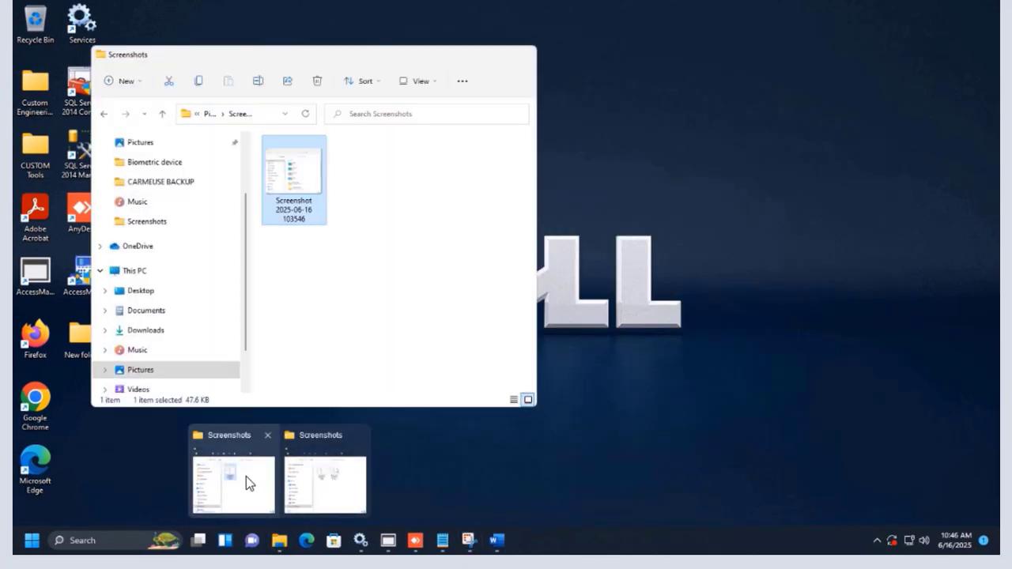
pyautogui.click(246, 476)
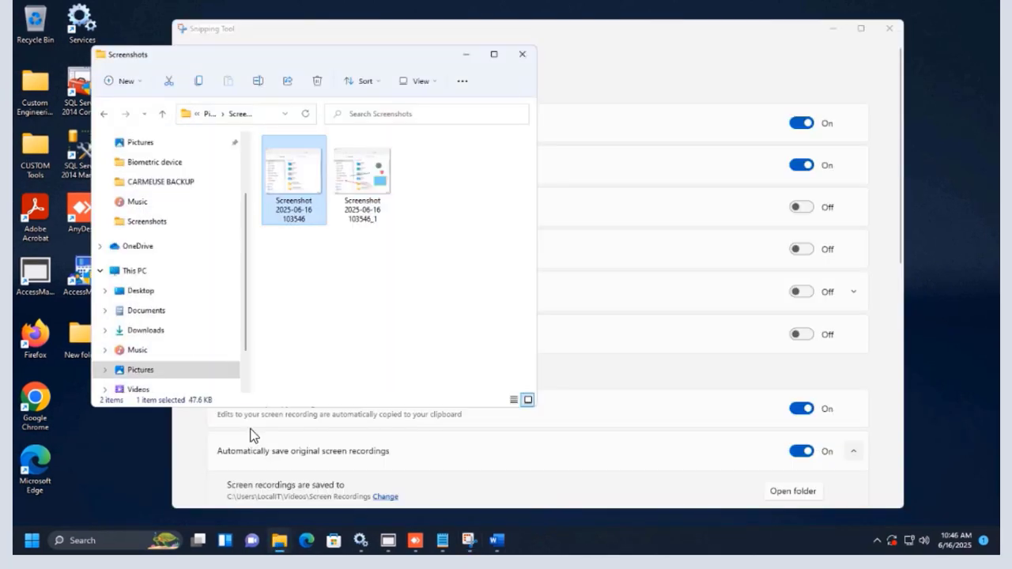
pyautogui.click(143, 389)
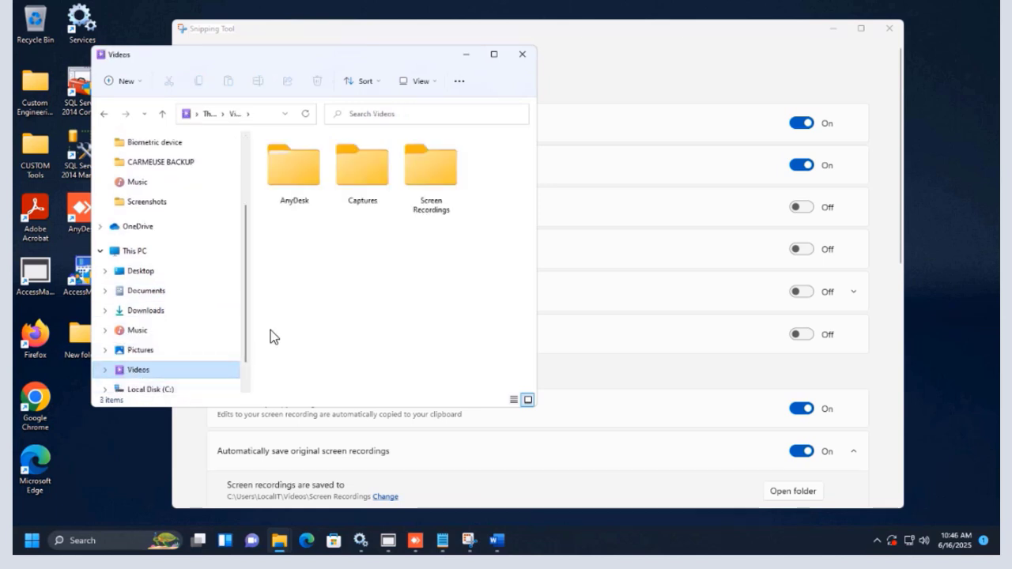
pyautogui.doubleClick(438, 176)
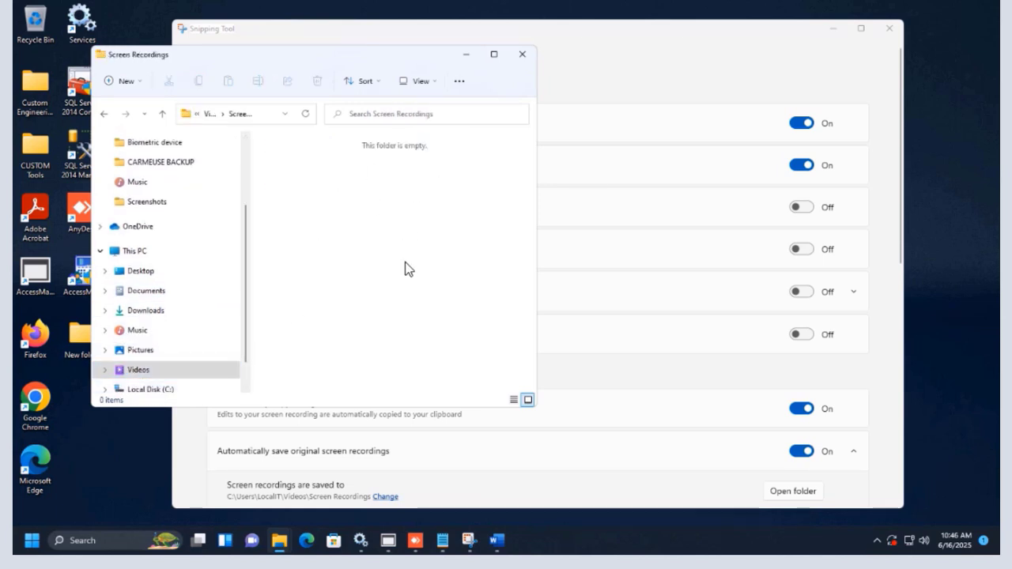
pyautogui.click(467, 54)
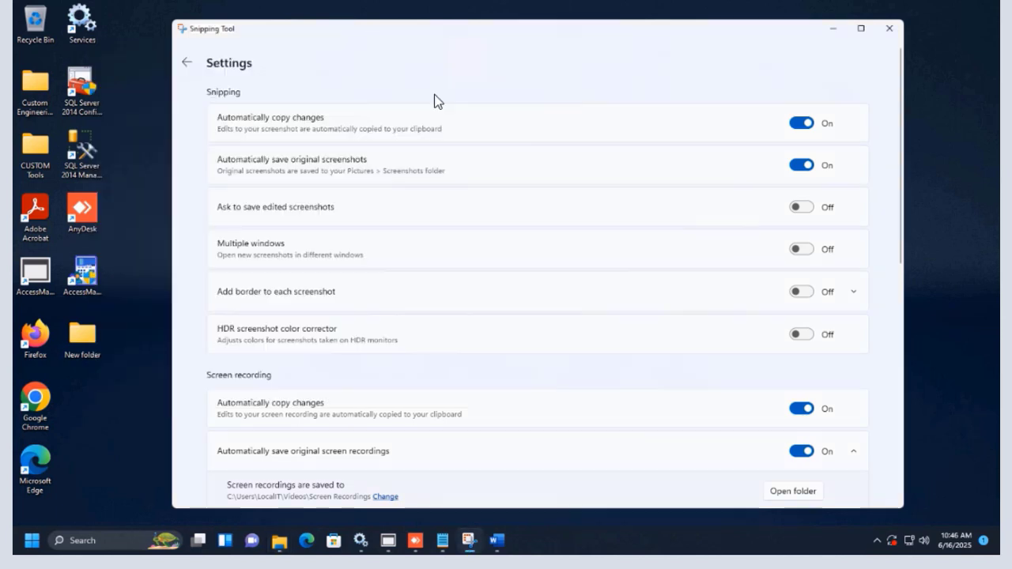
pyautogui.click(186, 62)
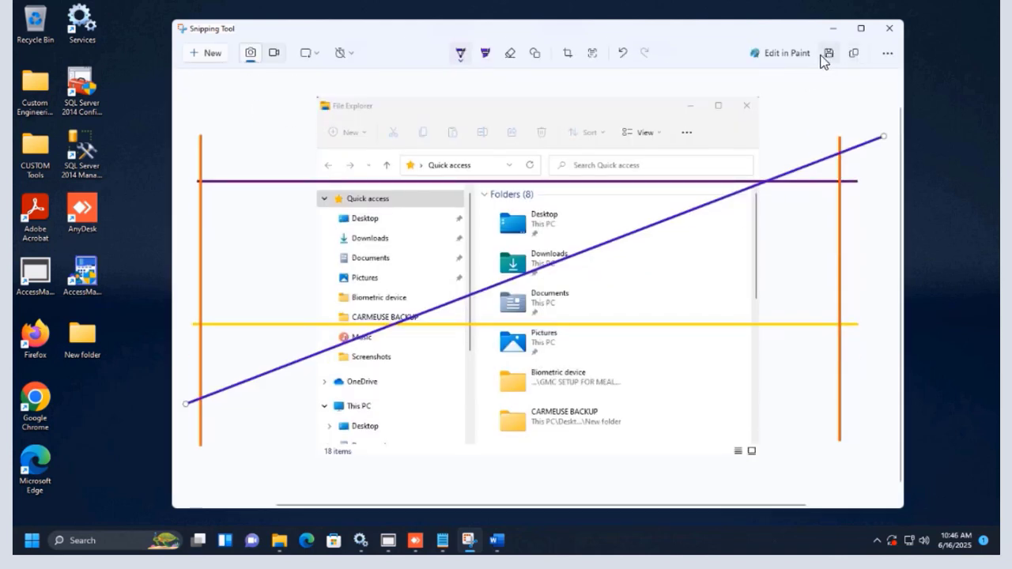
pyautogui.click(828, 53)
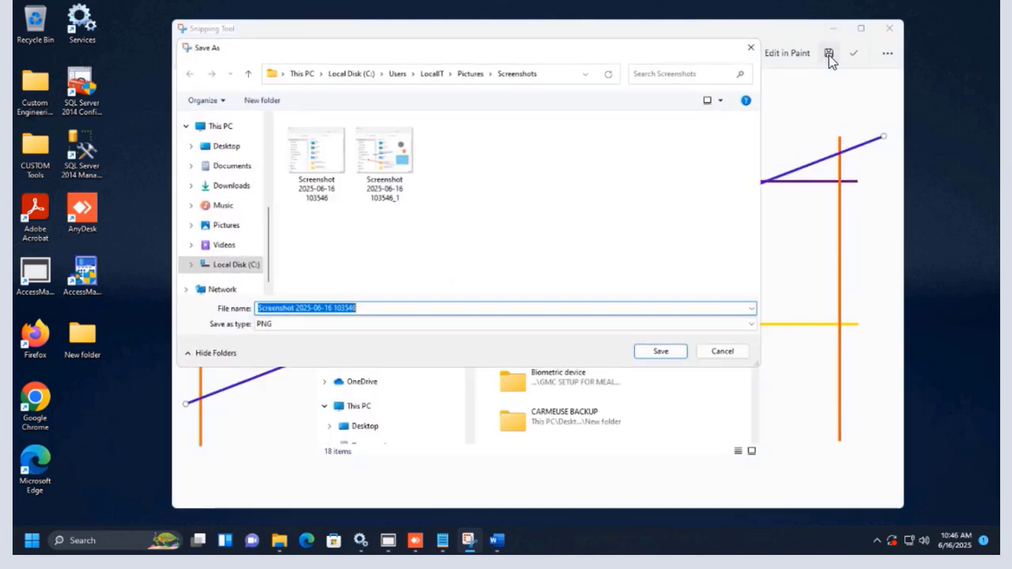
pyautogui.click(362, 308)
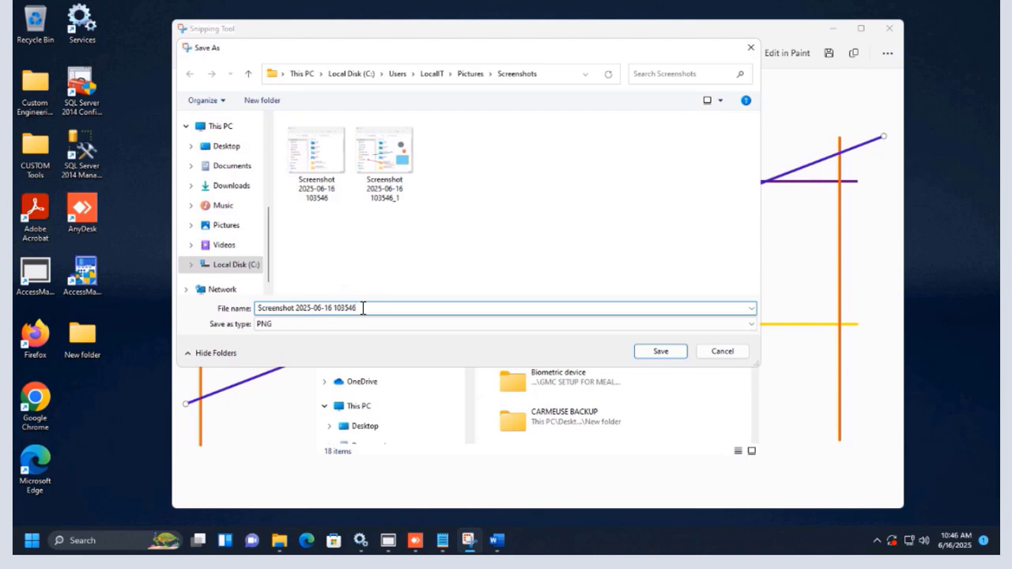
pyautogui.write('_2')
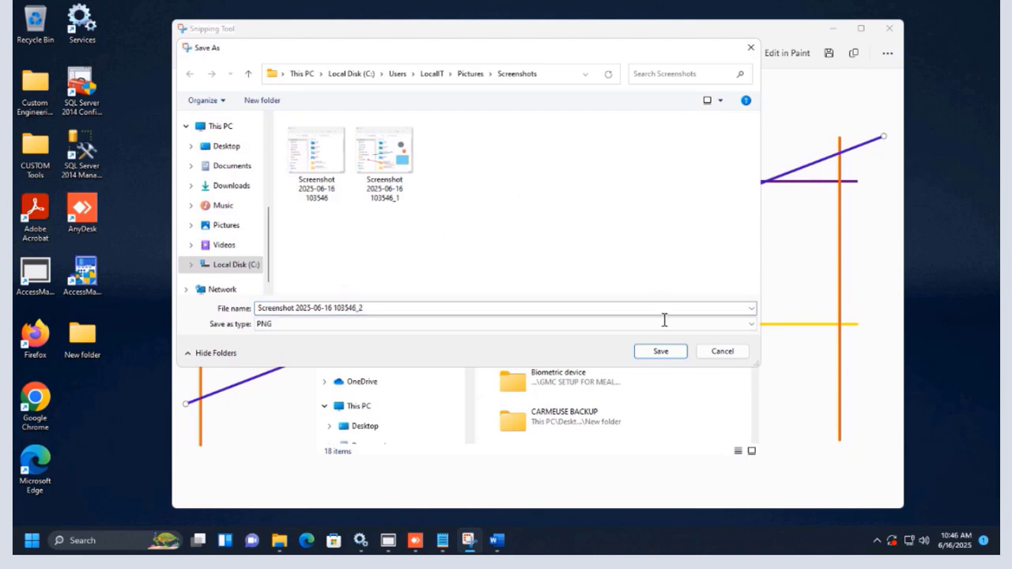
pyautogui.click(661, 350)
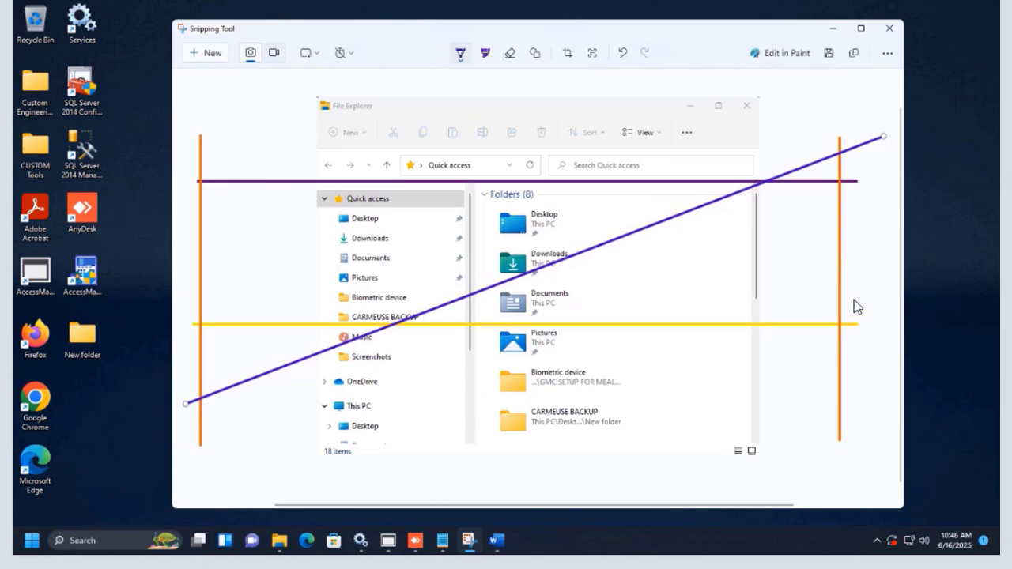
# - Copy the ruler-line snip to the clipboard and add a blank second page to the open Word document
pyautogui.click(854, 53)
pyautogui.moveTo(497, 540)
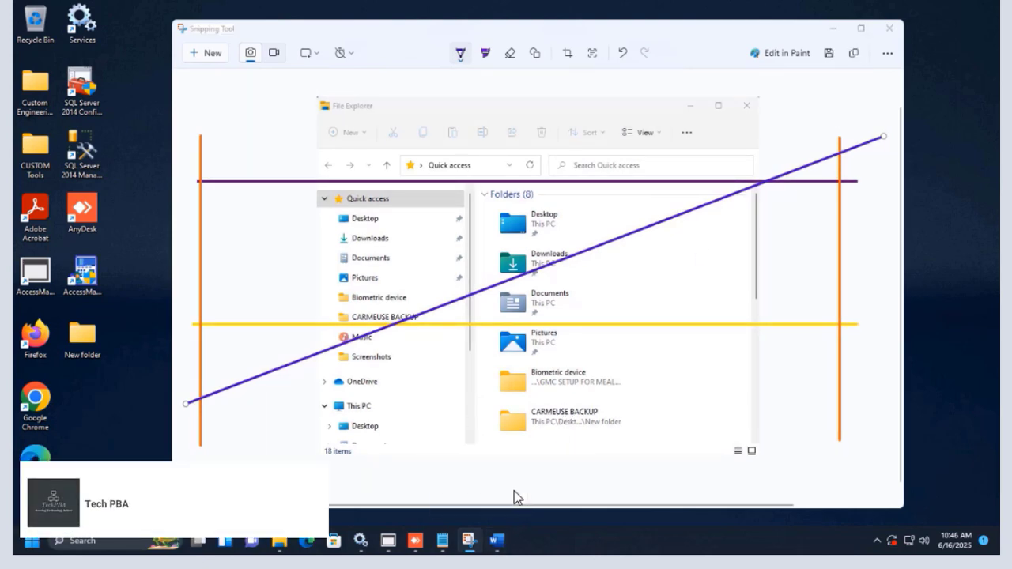
pyautogui.click(514, 491)
pyautogui.scroll(-5, 418, 347)
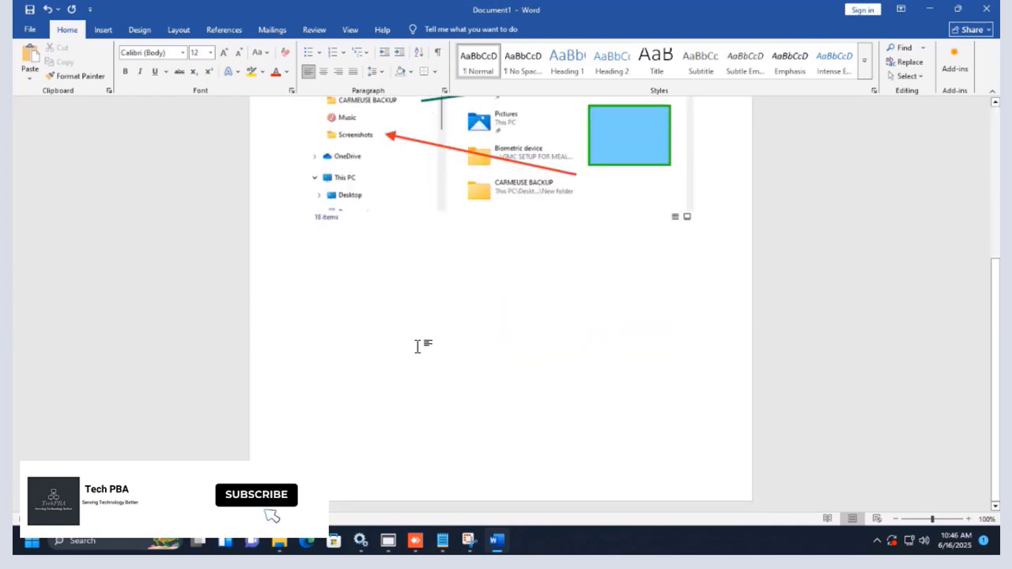
pyautogui.doubleClick(371, 337)
pyautogui.doubleClick(384, 335)
pyautogui.doubleClick(554, 390)
pyautogui.hotkey('ctrl', 'v')
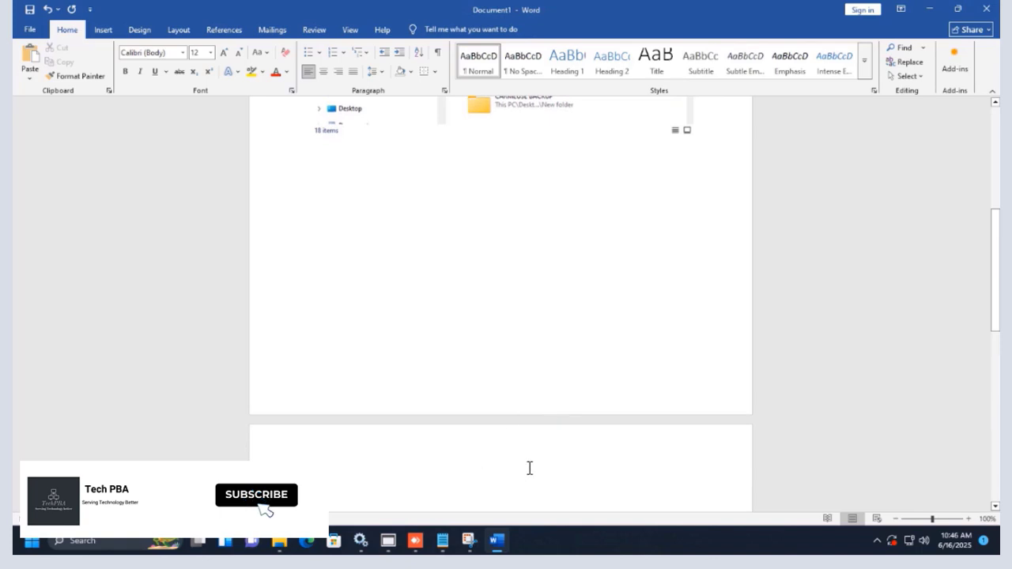
# - Paste the copied snip onto the second page of the document, keeping its source formatting
pyautogui.scroll(-4, 529, 468)
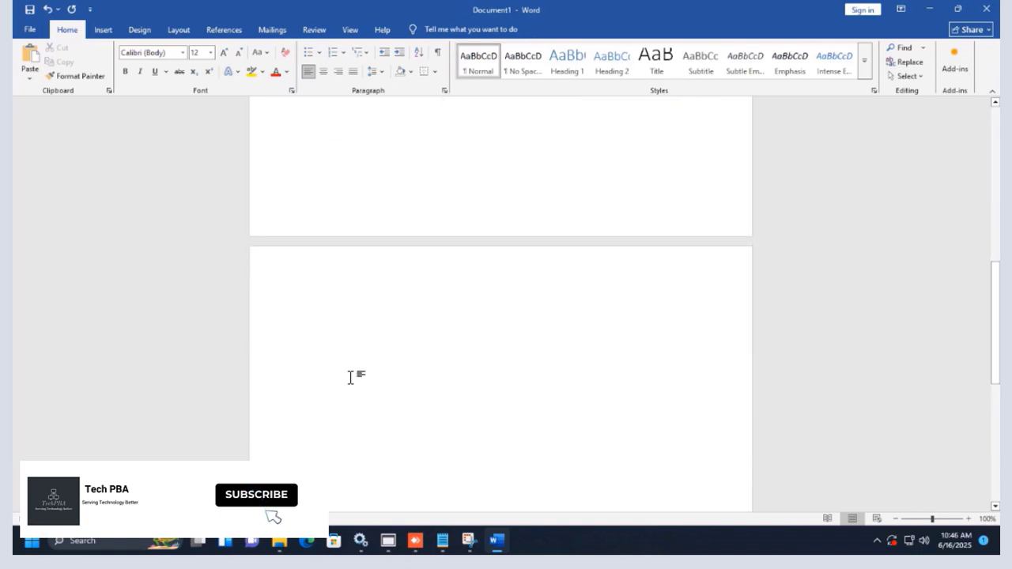
pyautogui.rightClick(310, 309)
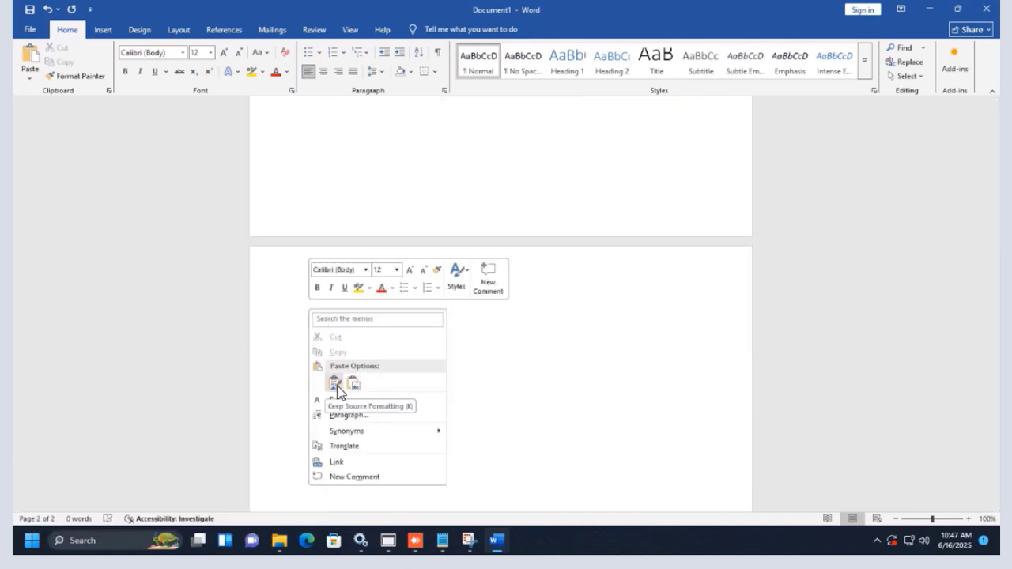
pyautogui.click(335, 385)
pyautogui.scroll(-3, 926, 344)
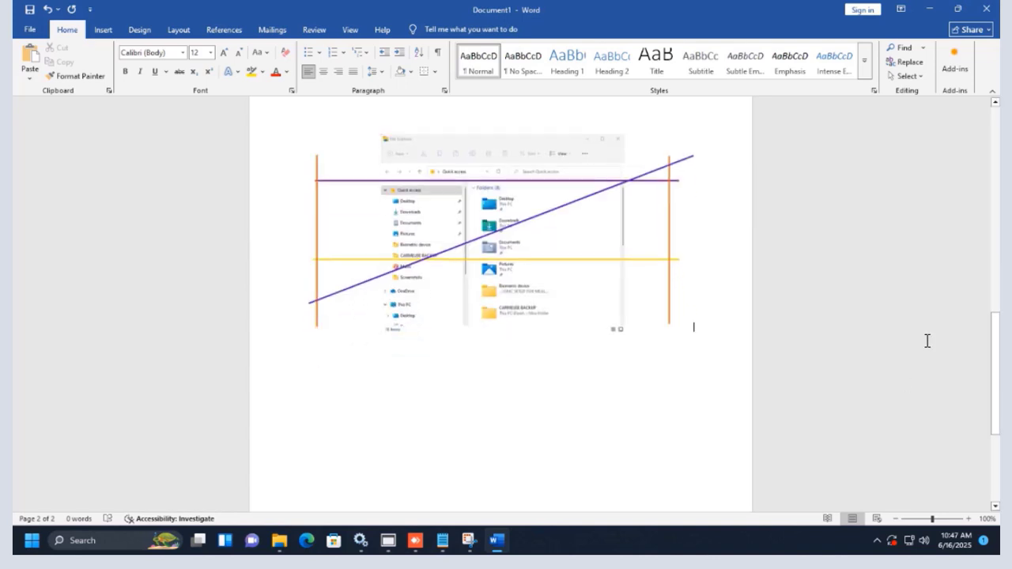
# - Look through both pages of the document to compare the two pasted snips
pyautogui.scroll(10, 926, 344)
pyautogui.scroll(3, 910, 341)
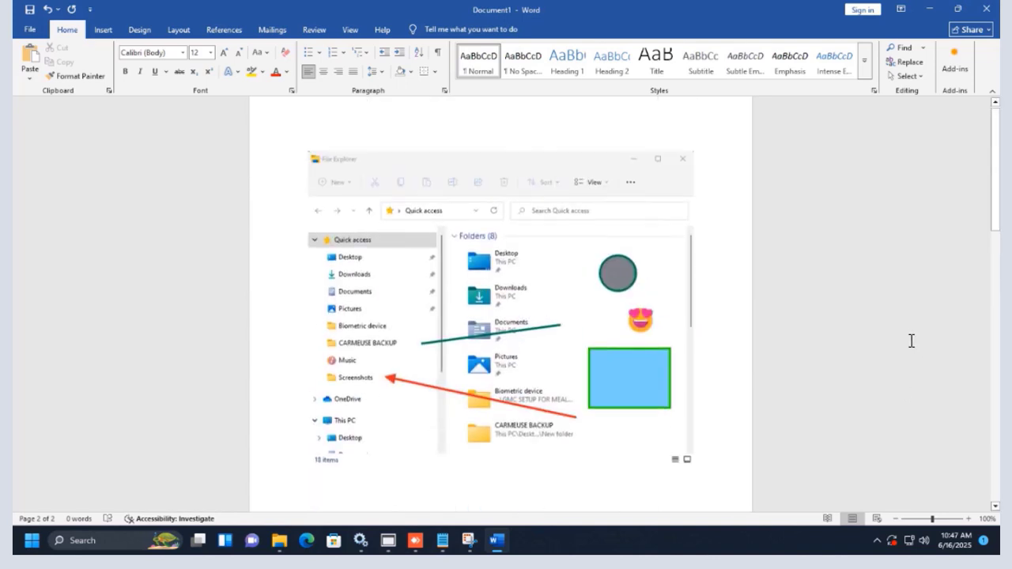
pyautogui.scroll(-10, 906, 340)
pyautogui.scroll(-3, 899, 340)
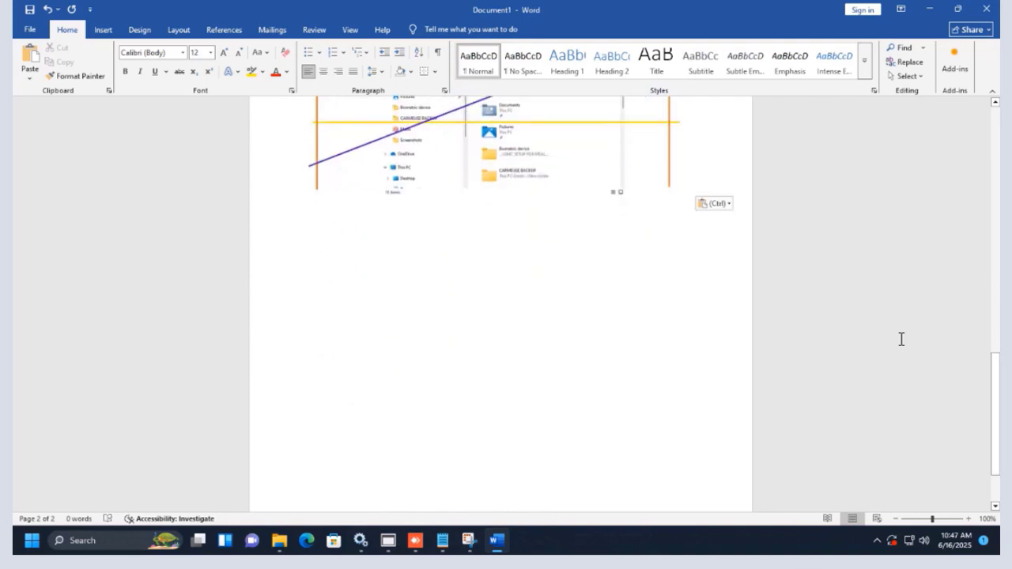
pyautogui.scroll(10, 900, 340)
pyautogui.scroll(1, 907, 339)
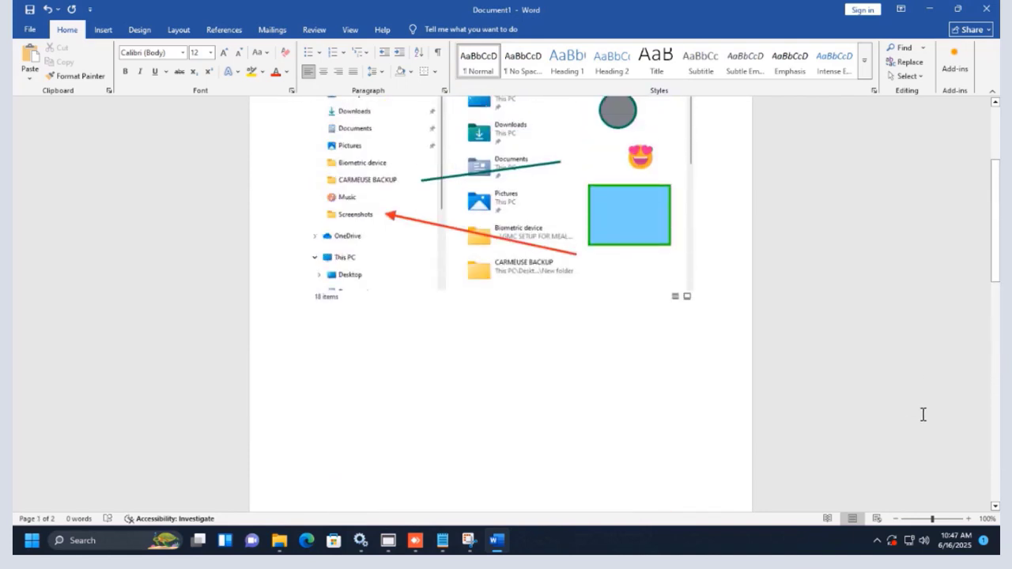